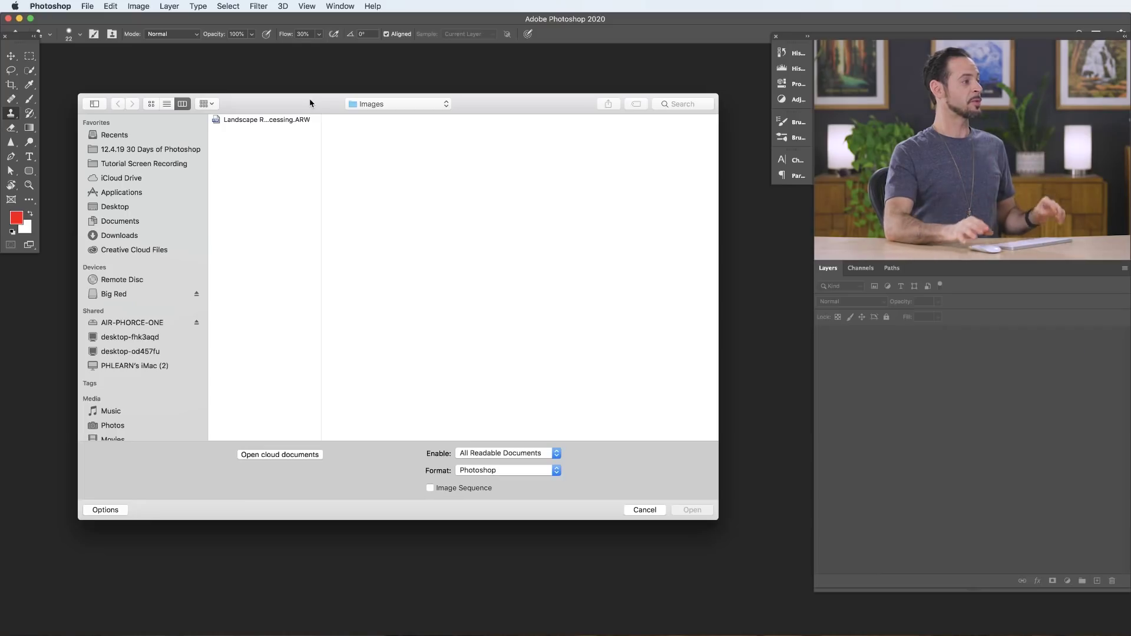
- Open the raw photo Landscape RAW Processing.ARW
left_click(283, 119)
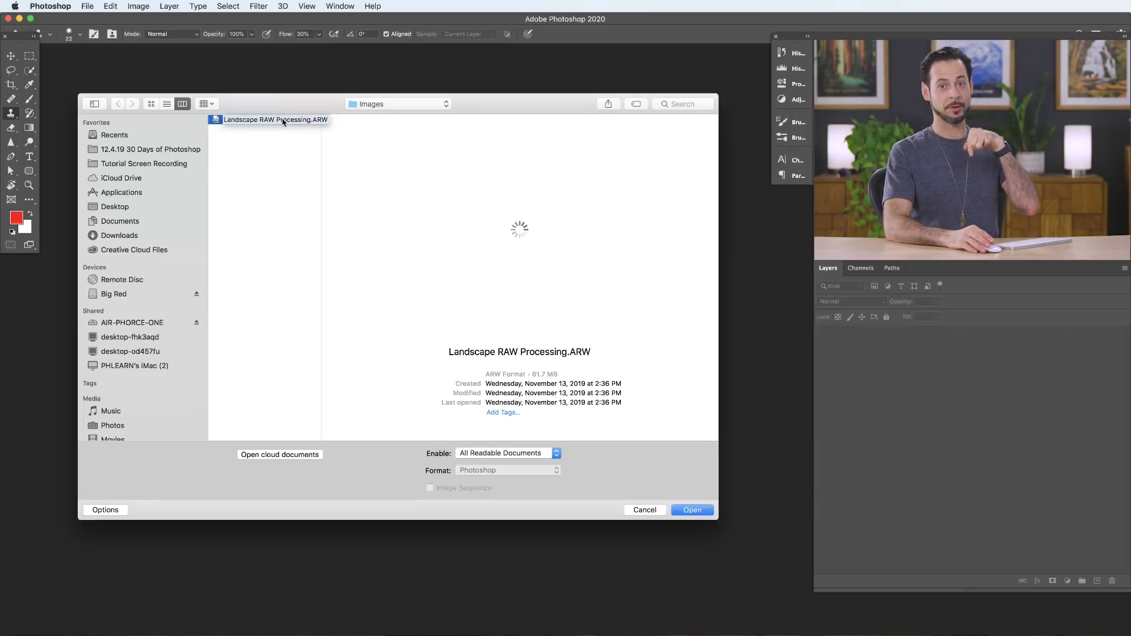
left_click(692, 509)
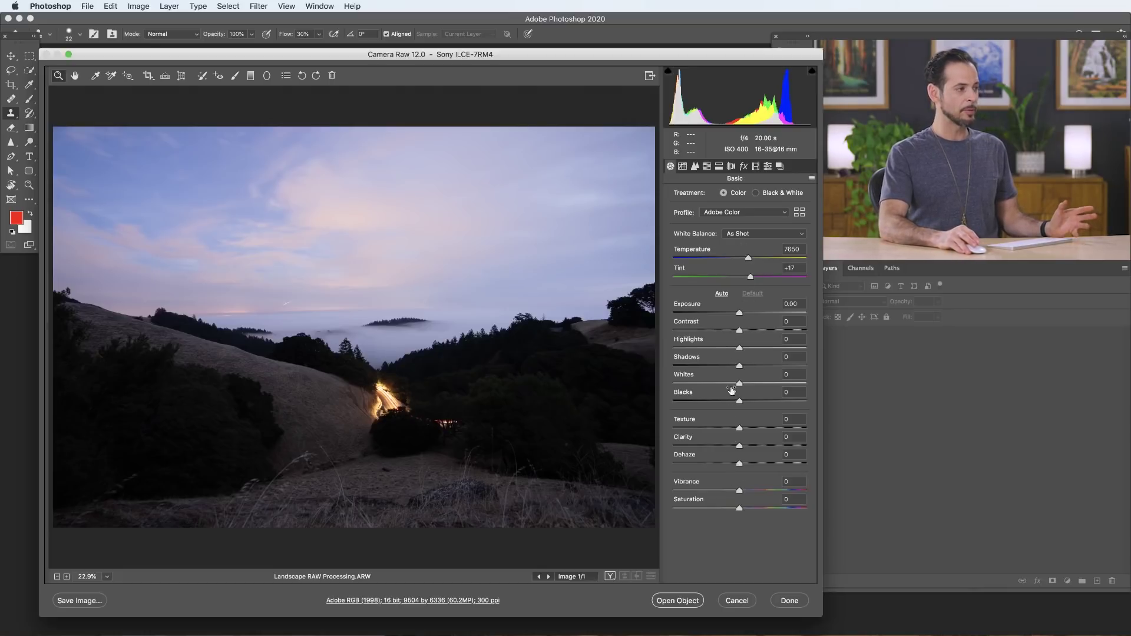
- Try global settings of Exposure -0.25, Contrast -33 and Highlights +22, and reset the image settings
left_click_drag(739, 312, 754, 348)
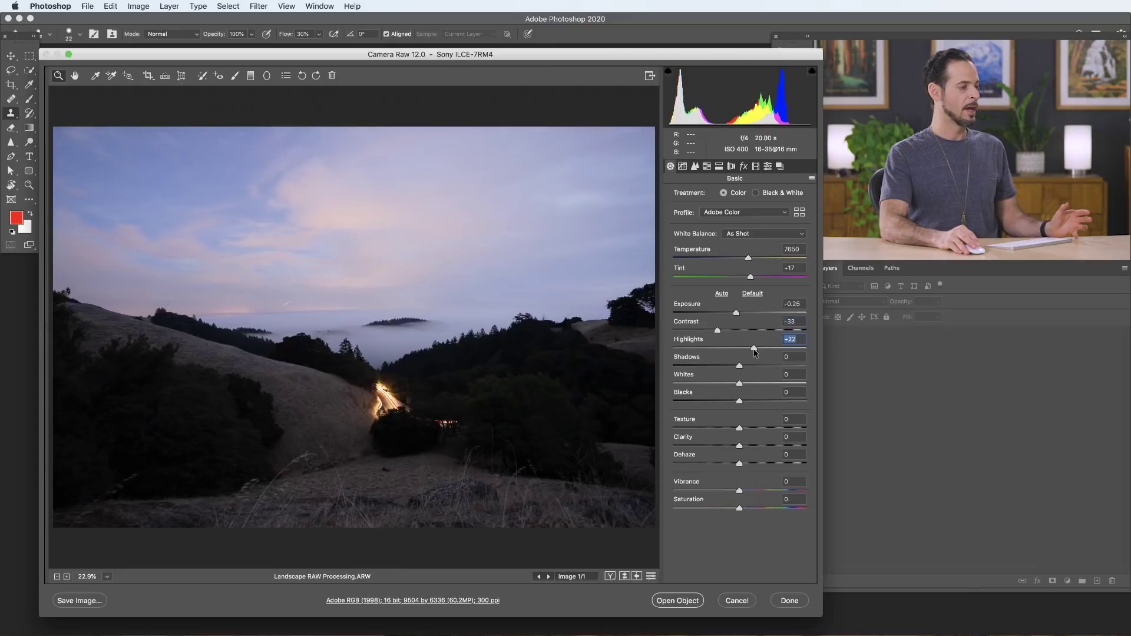
left_click(812, 180)
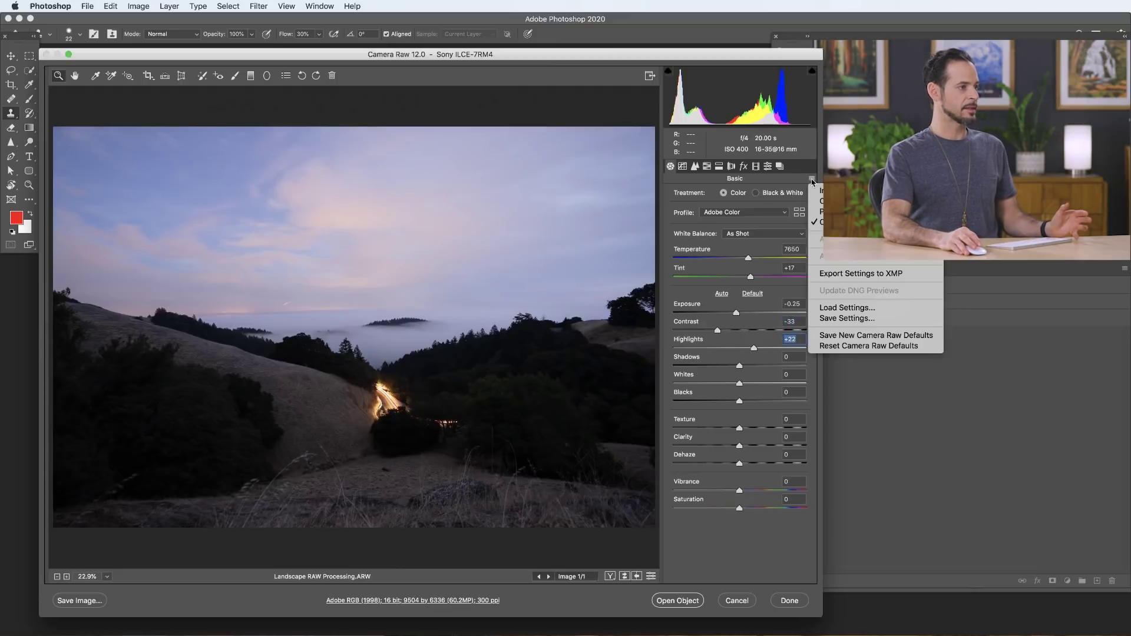
left_click(819, 194)
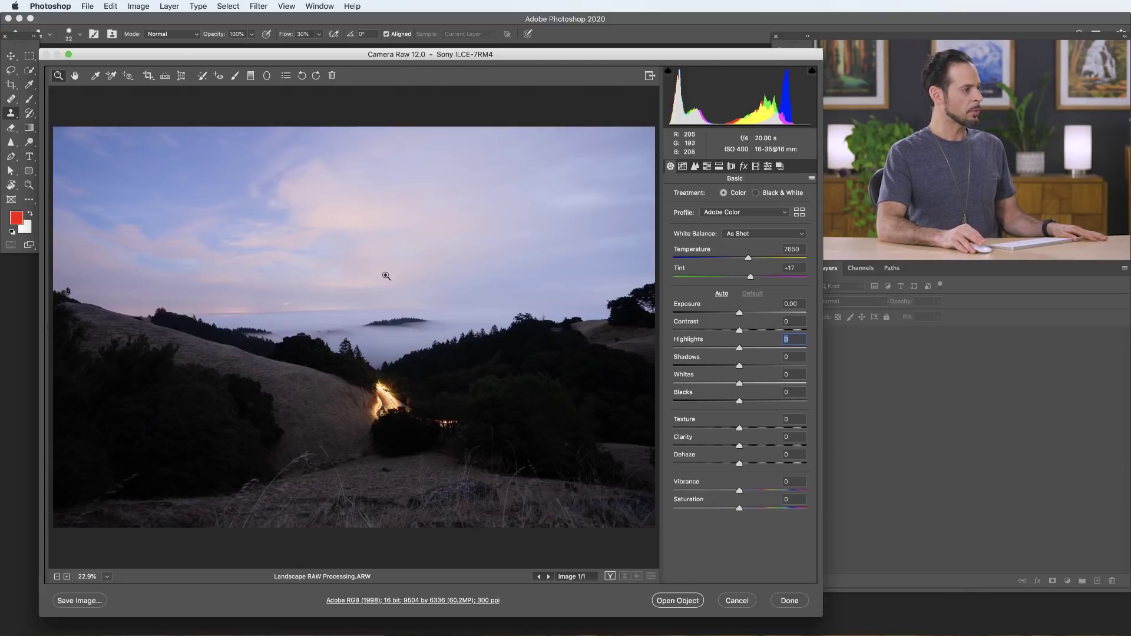
- Try raising the global Shadows to +20 and reverse the change
left_click(747, 366)
mouse_move(751, 366)
left_mouse_down()
mouse_move(781, 363)
mouse_move(753, 363)
left_mouse_up()
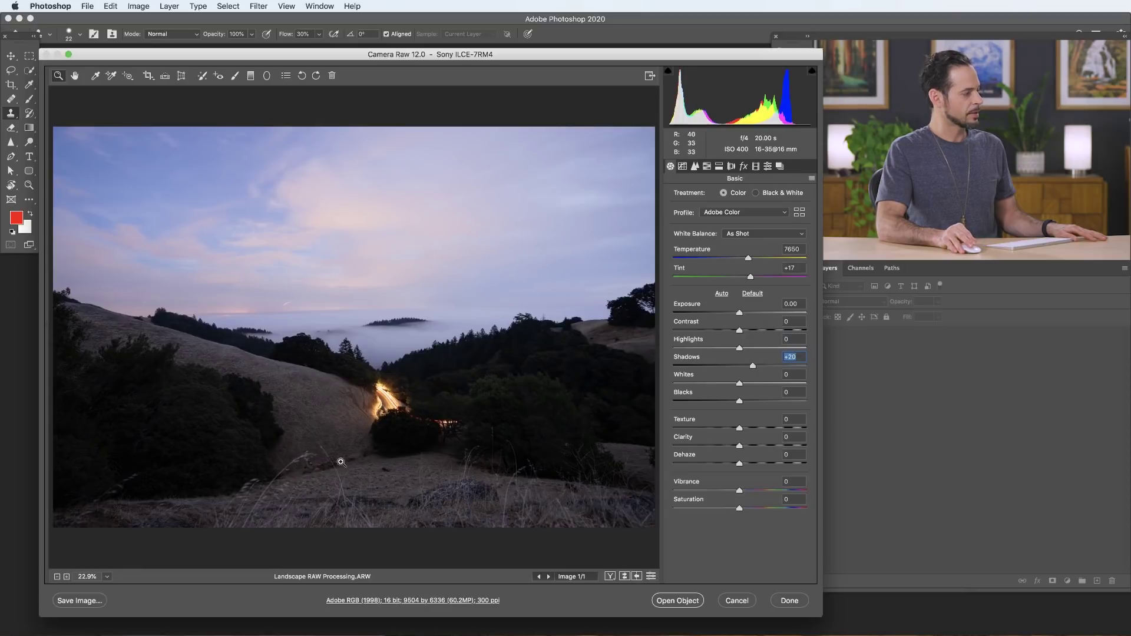
left_click_drag(751, 367, 740, 368)
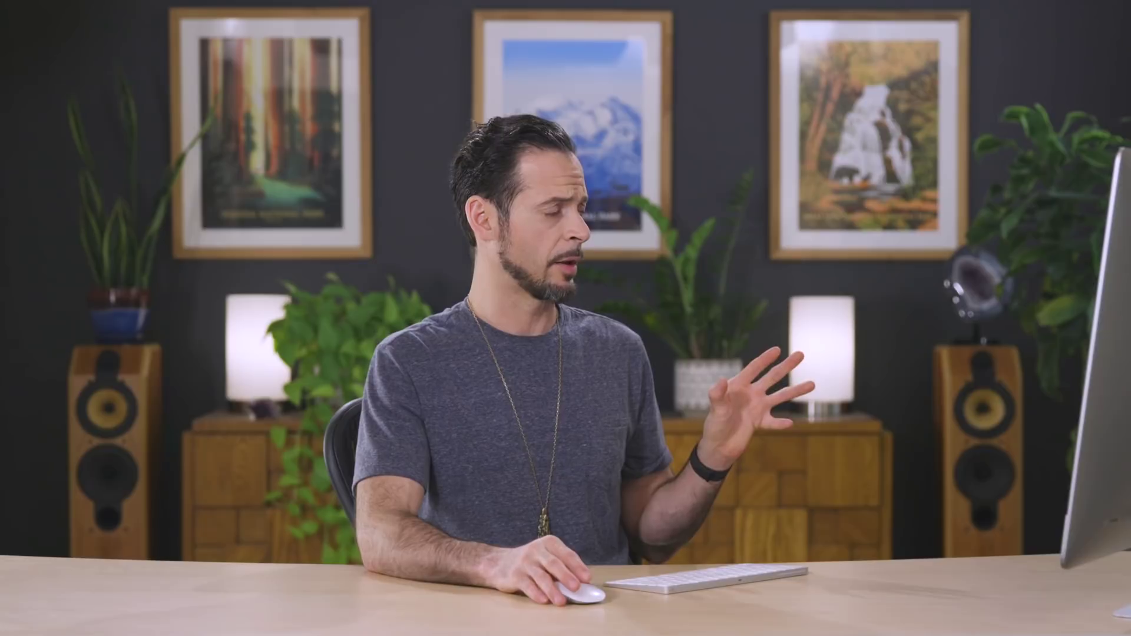
- Start an Adjustment Brush correction on the dark bush beside the light trails and set its Exposure to +4.00
key("k")
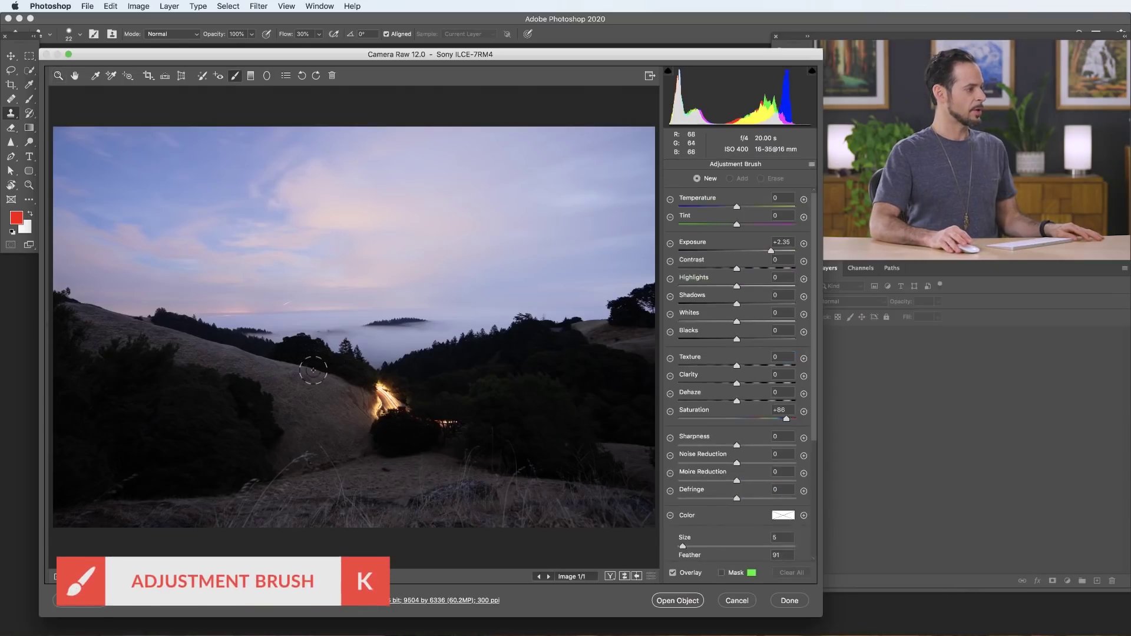
left_click(404, 426)
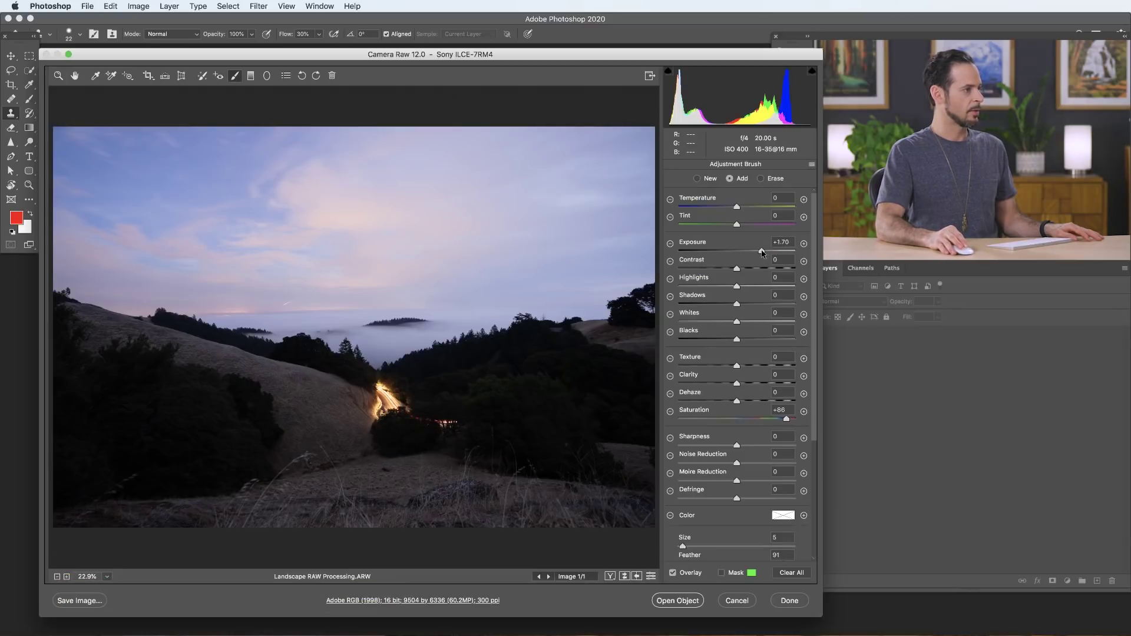
left_click_drag(786, 253, 809, 254)
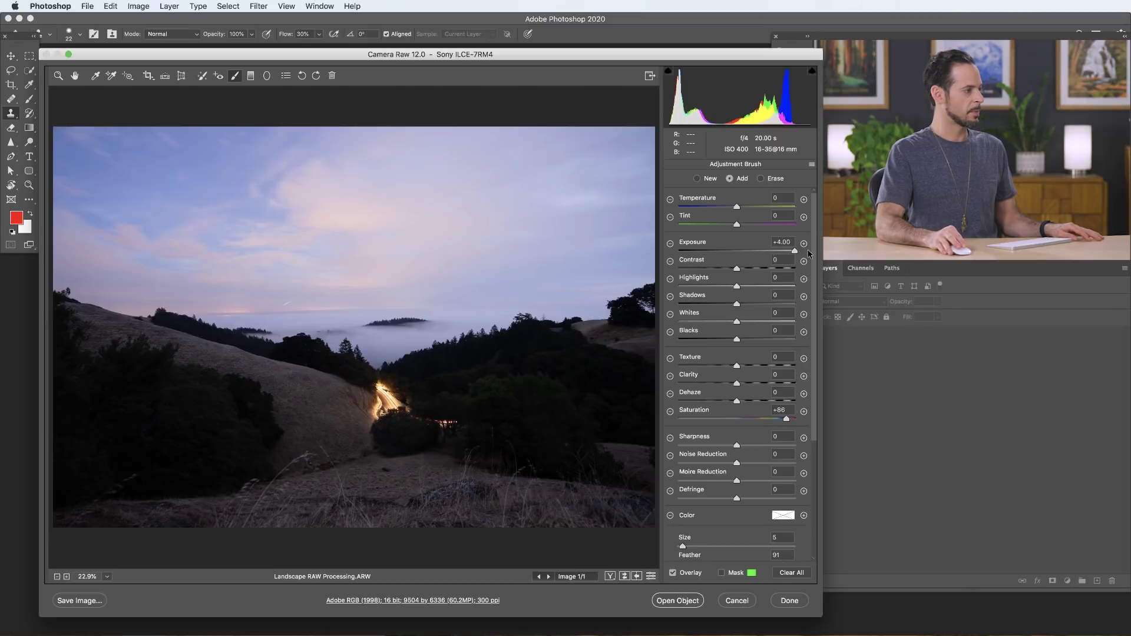
- Set the Adjustment Brush correction's Saturation to 0 and the brush's Feather and Flow to 57
scroll(769, 388, "down", 5)
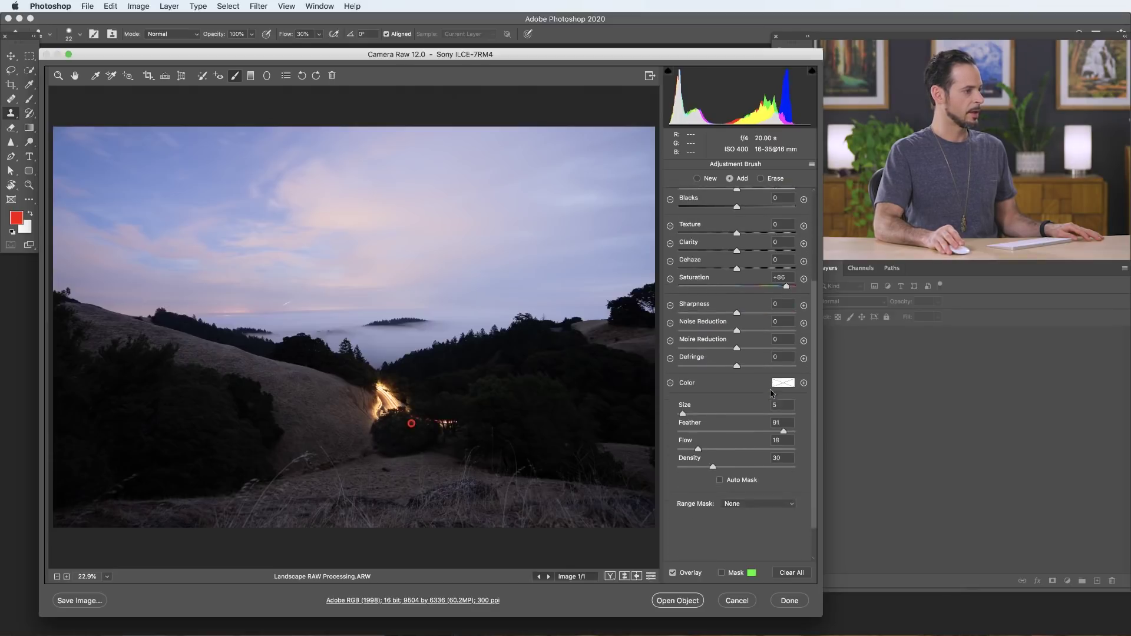
scroll(769, 394, "up", 3)
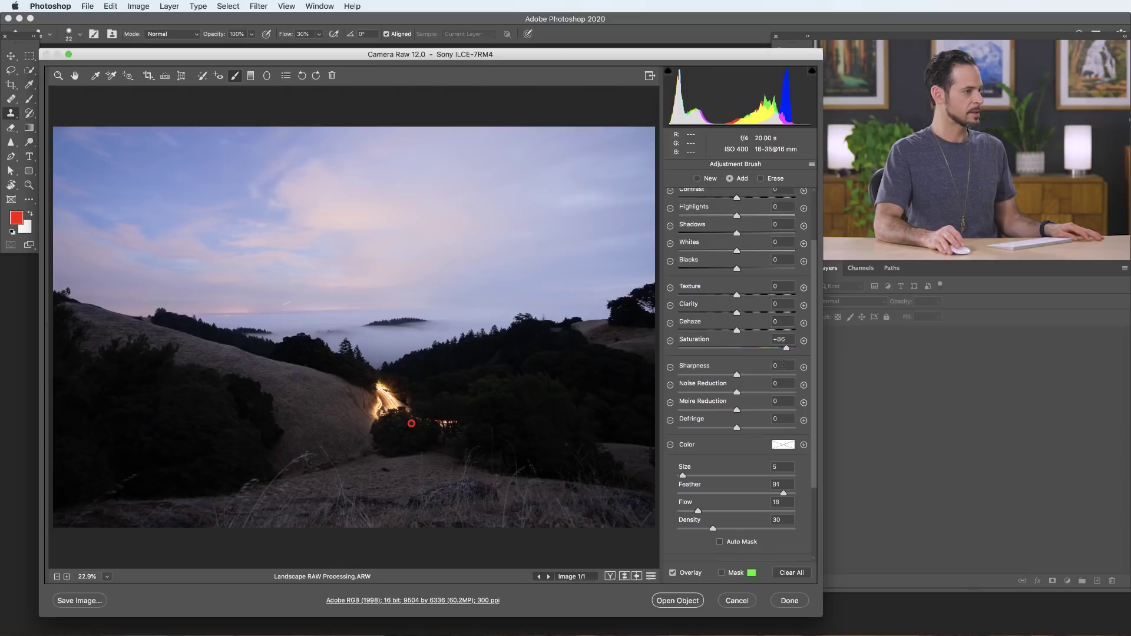
left_click(781, 339)
type("0")
left_click_drag(720, 510, 743, 511)
left_click(743, 493)
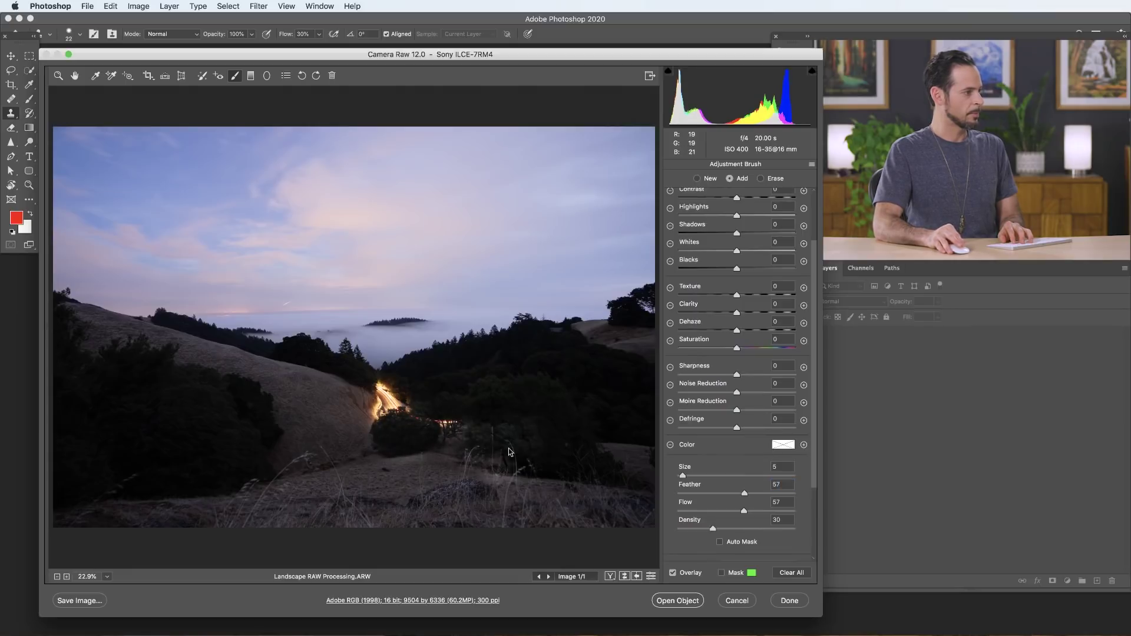
- Paint the brightening correction over the dark trees, the hillsides and the distant ridge along the horizon
mouse_move(542, 430)
left_mouse_down()
mouse_move(511, 387)
mouse_move(470, 374)
mouse_move(484, 391)
mouse_move(454, 403)
mouse_move(419, 378)
left_mouse_up()
scroll(737, 300, "up", 3)
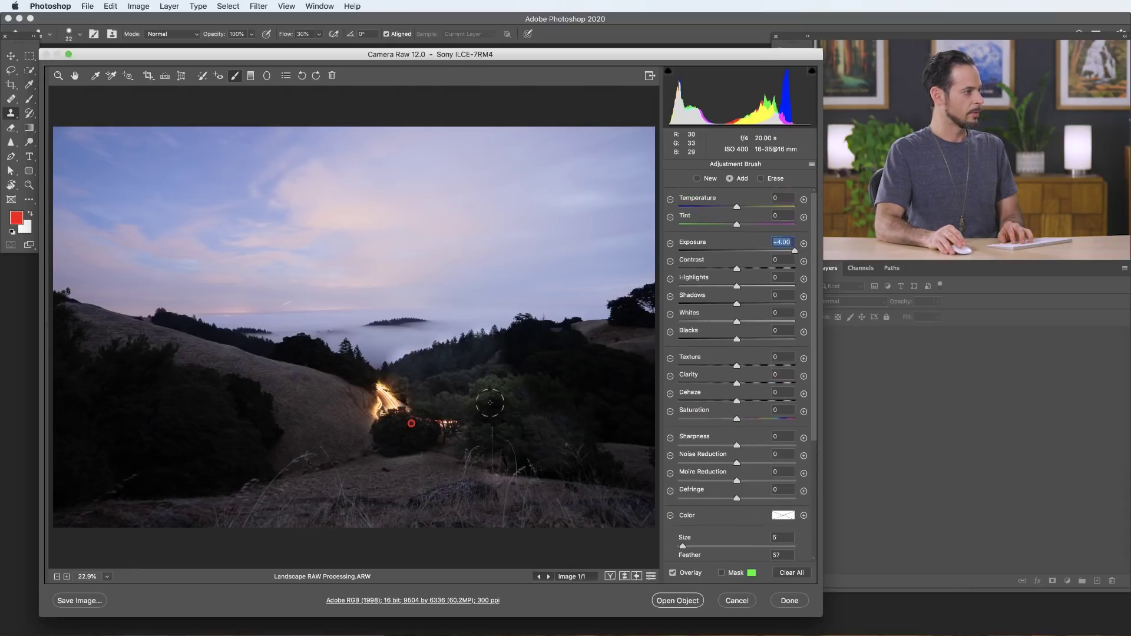
mouse_move(362, 374)
left_mouse_down()
mouse_move(317, 344)
mouse_move(317, 360)
mouse_move(329, 358)
mouse_move(159, 318)
mouse_move(254, 342)
mouse_move(436, 334)
left_mouse_up()
mouse_move(414, 391)
left_mouse_down()
mouse_move(535, 344)
mouse_move(565, 398)
mouse_move(611, 433)
left_mouse_up()
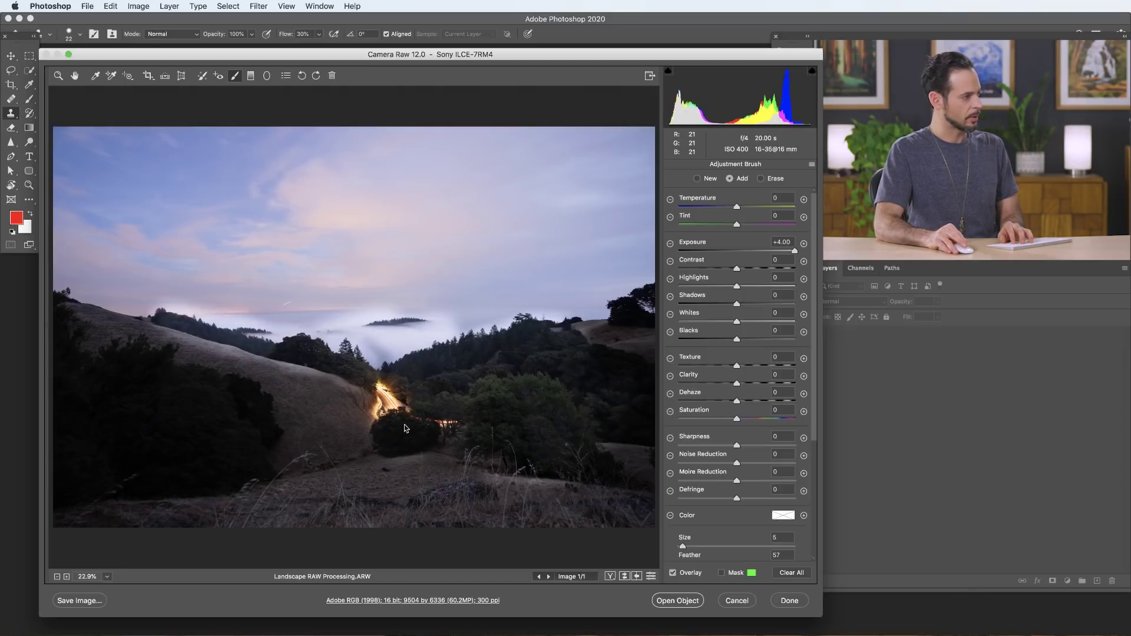
mouse_move(239, 456)
left_mouse_down()
mouse_move(242, 435)
mouse_move(268, 439)
mouse_move(248, 406)
mouse_move(176, 412)
mouse_move(133, 372)
mouse_move(82, 359)
mouse_move(168, 451)
mouse_move(184, 489)
left_mouse_up()
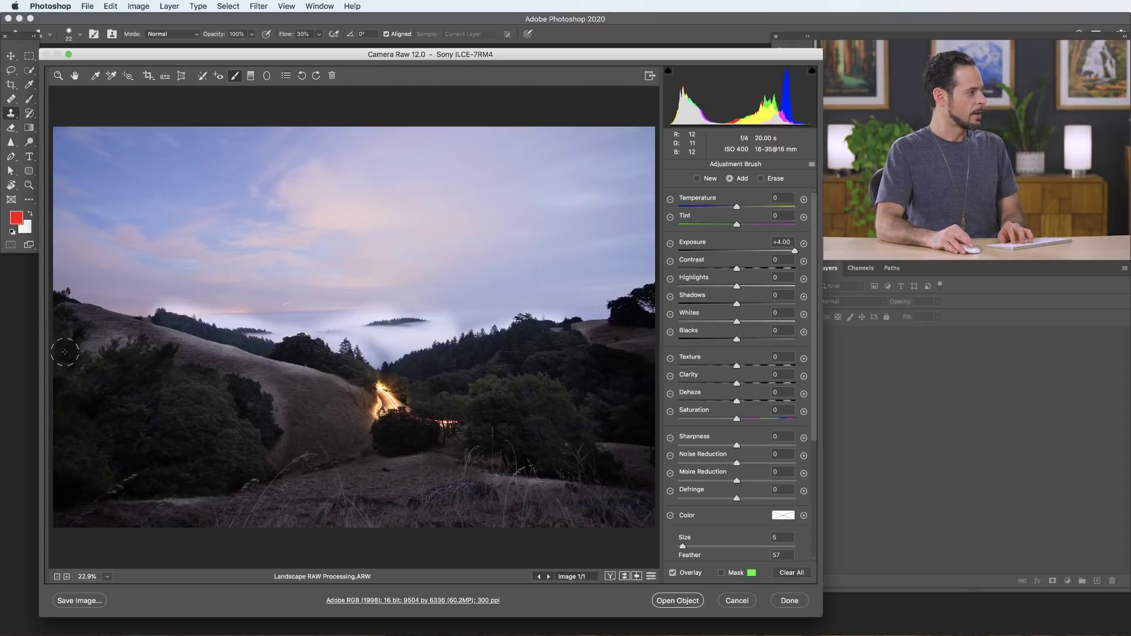
mouse_move(521, 321)
left_mouse_down()
mouse_move(560, 327)
mouse_move(635, 309)
mouse_move(618, 336)
mouse_move(439, 383)
left_mouse_up()
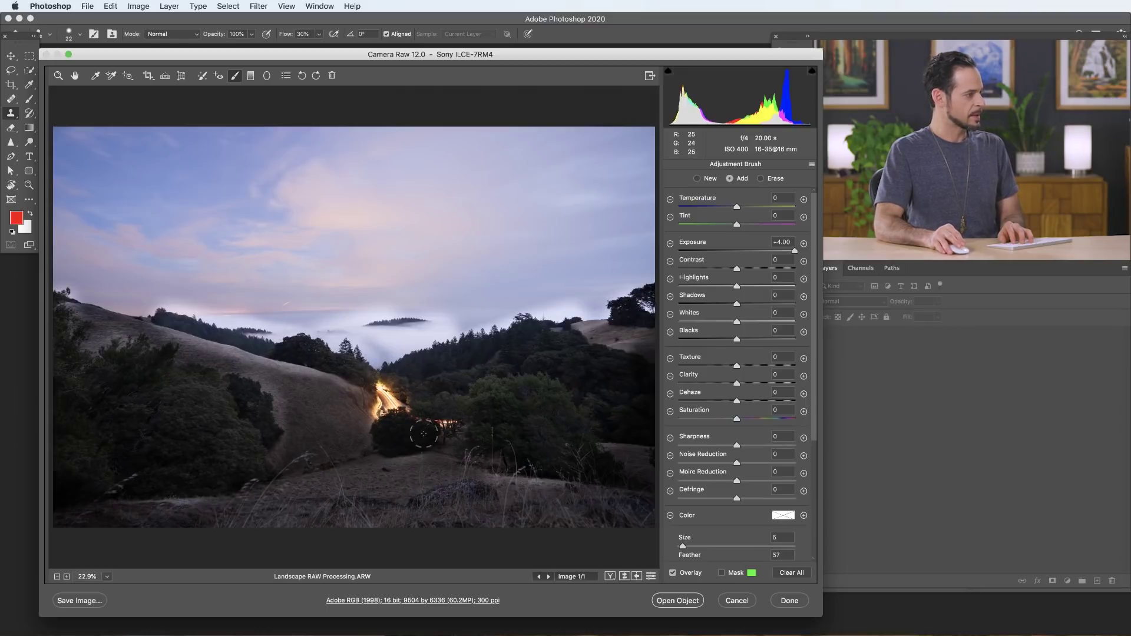
- Restrict the brush correction with a Luminance range mask, using a range of 0/36 and Smoothness of 19
scroll(768, 419, "down", 3)
scroll(767, 416, "down", 3)
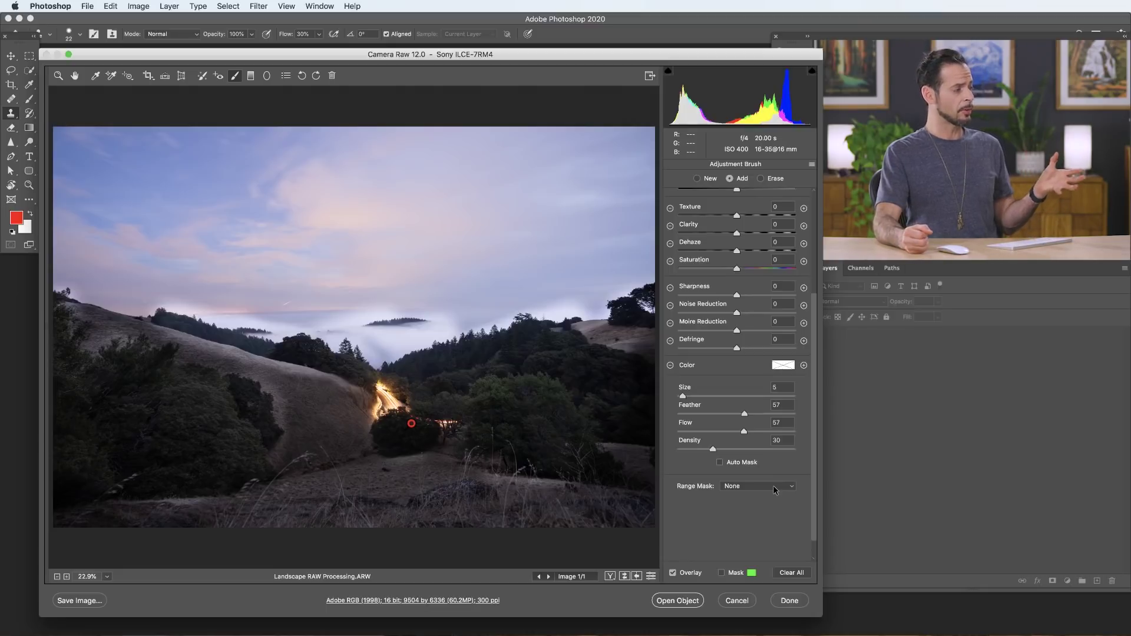
left_click(772, 487)
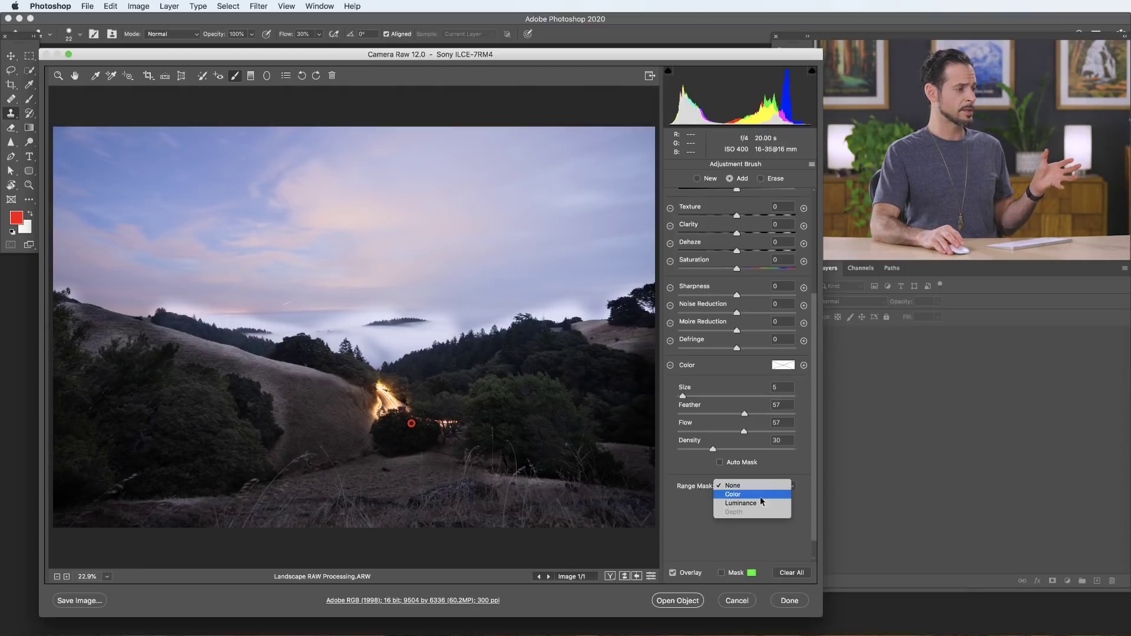
left_click_drag(794, 538, 728, 522)
scroll(733, 531, "down", 1)
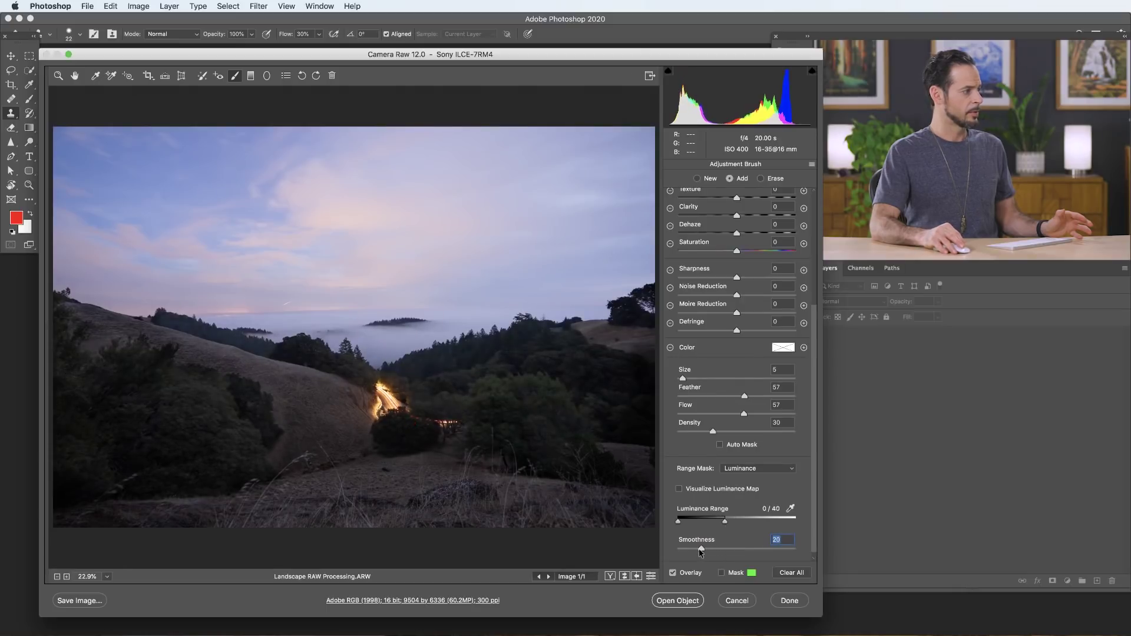
left_click_drag(727, 524, 720, 523)
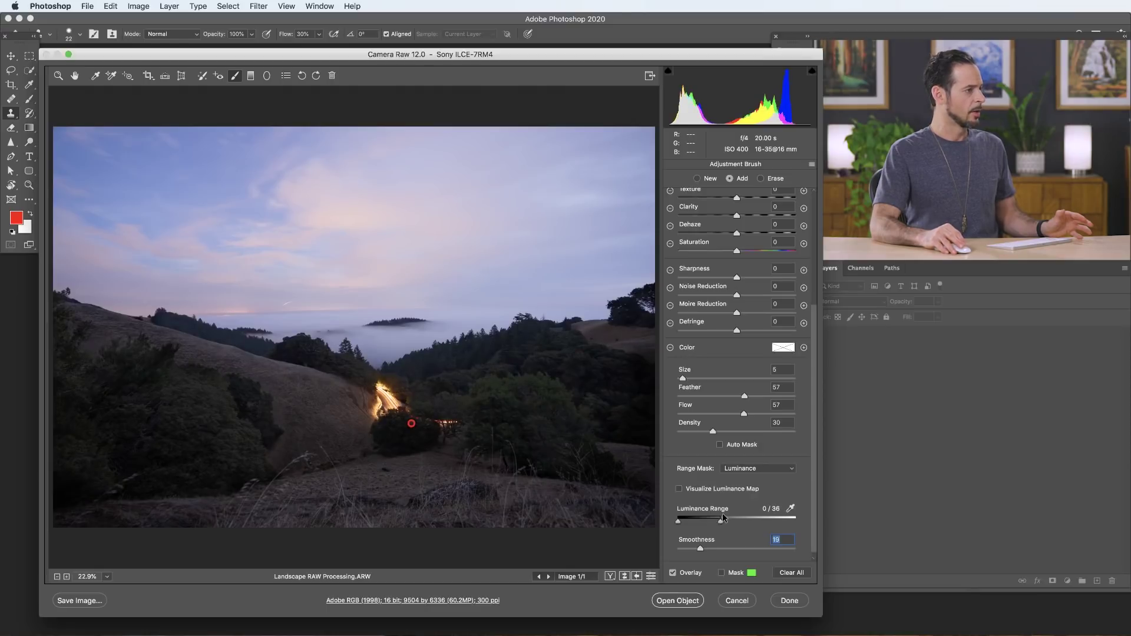
- Set the Adjustment Brush to Erase mode and reduce its size to 3
scroll(757, 392, "up", 3)
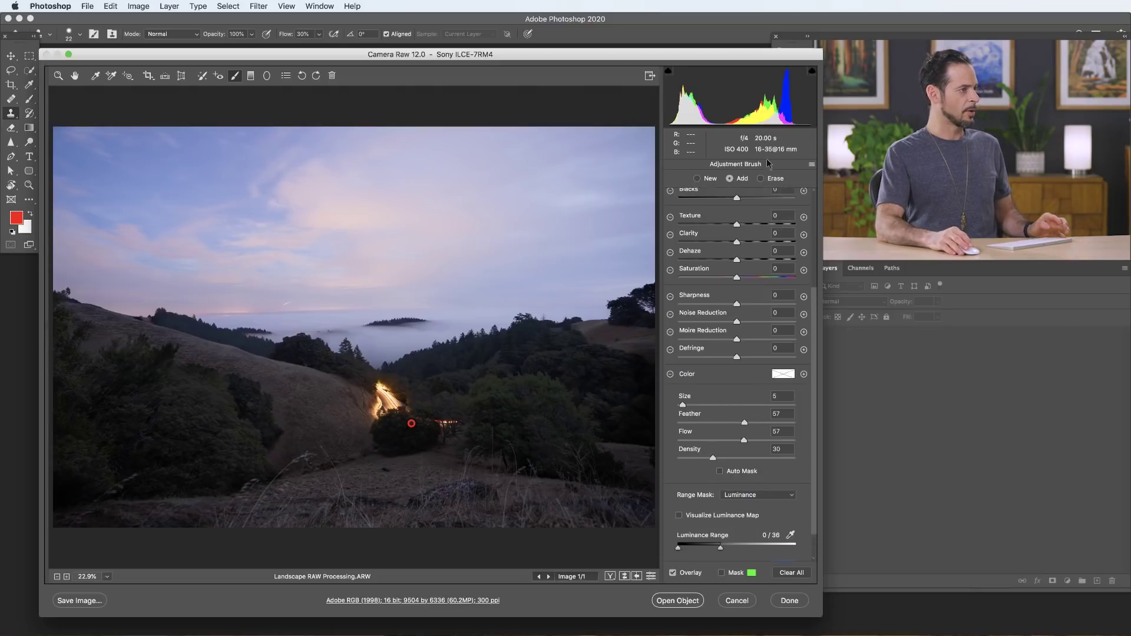
left_click(760, 179)
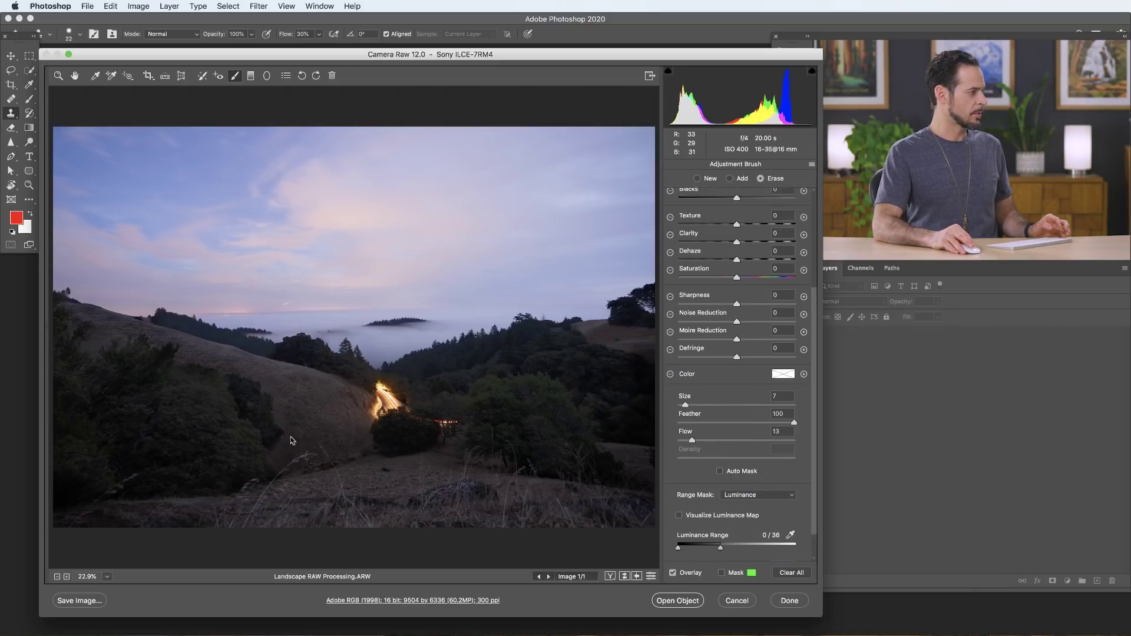
key("bracketleft")
key("bracketleft")
key("bracketleft")
key("bracketleft")
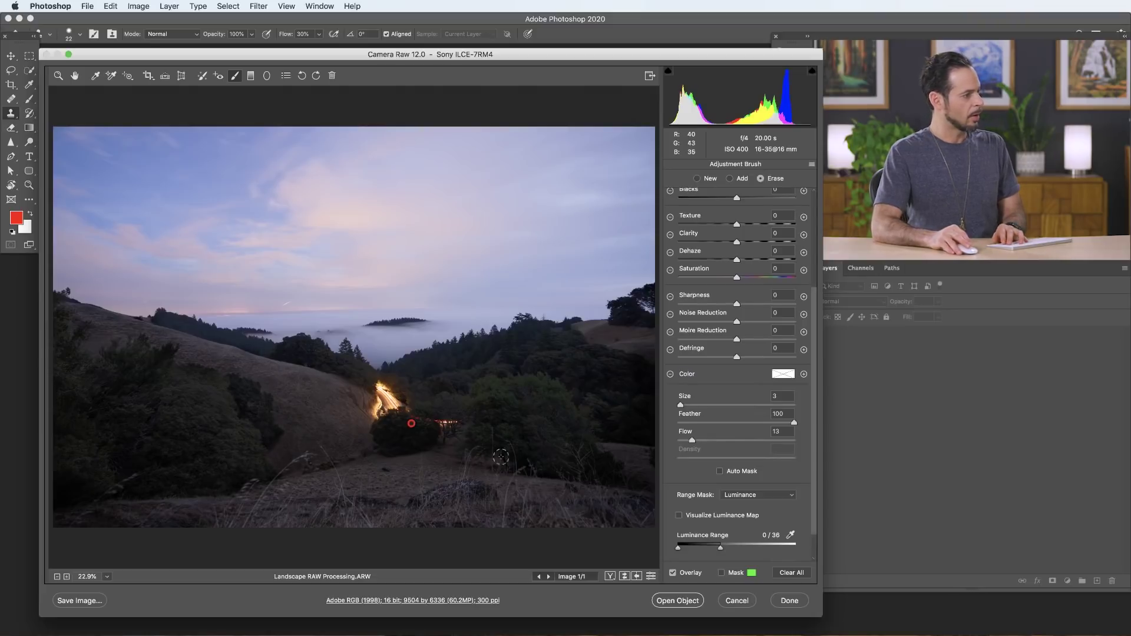
- Try a lower Exposure on the painted foreground correction and restore it to +4.00
scroll(749, 364, "up", 5)
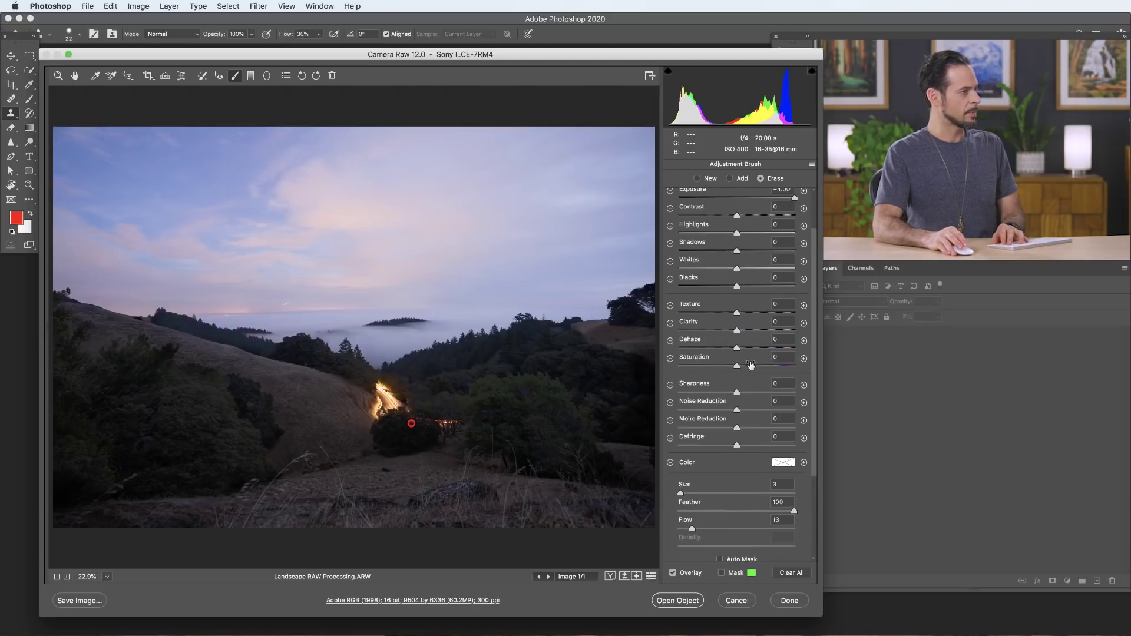
mouse_move(794, 234)
left_mouse_down()
mouse_move(689, 233)
mouse_move(741, 232)
left_mouse_up()
mouse_move(794, 233)
left_mouse_down()
mouse_move(742, 233)
mouse_move(795, 234)
left_mouse_up()
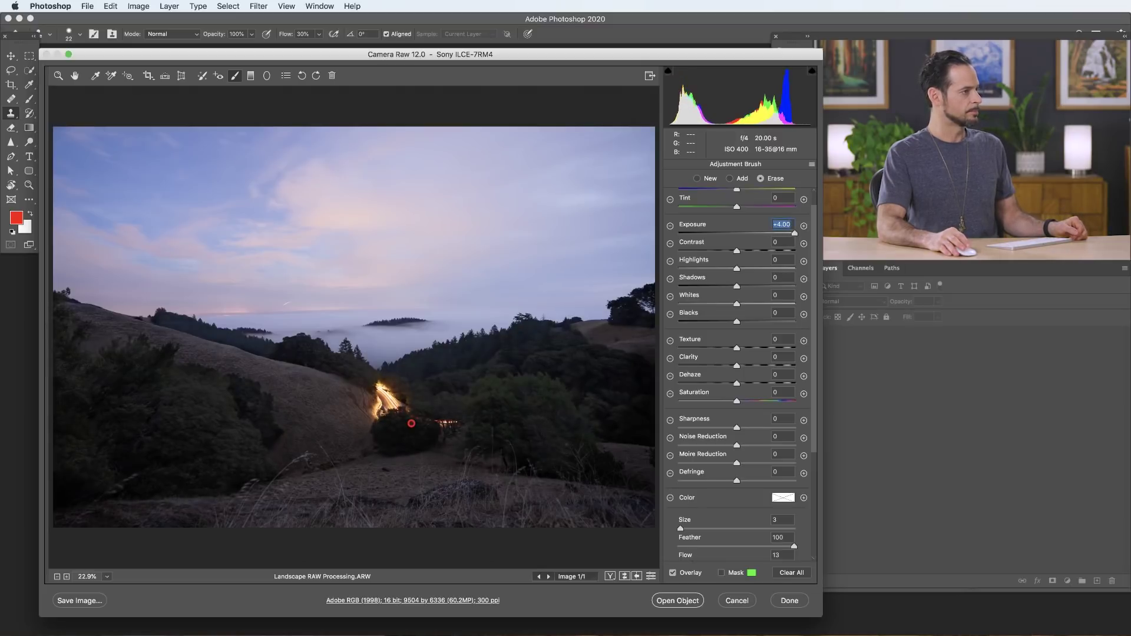
- Paint a new brush correction over the road's light trails with Temperature +30, Exposure +1.10 and brush size 9
left_click(696, 178)
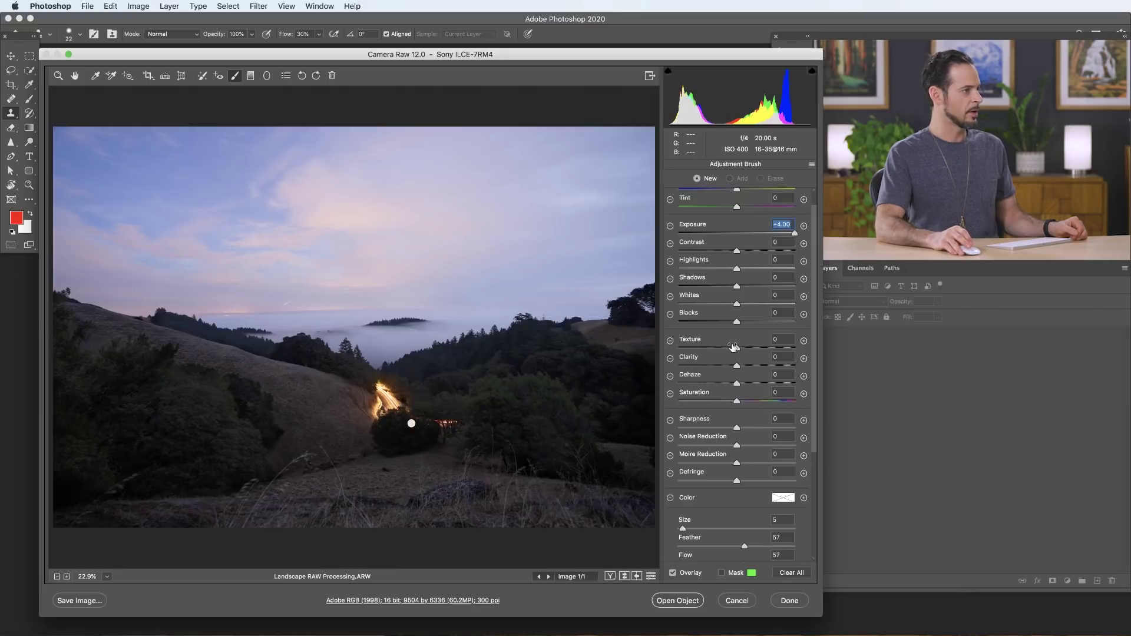
scroll(745, 236, "up", 1)
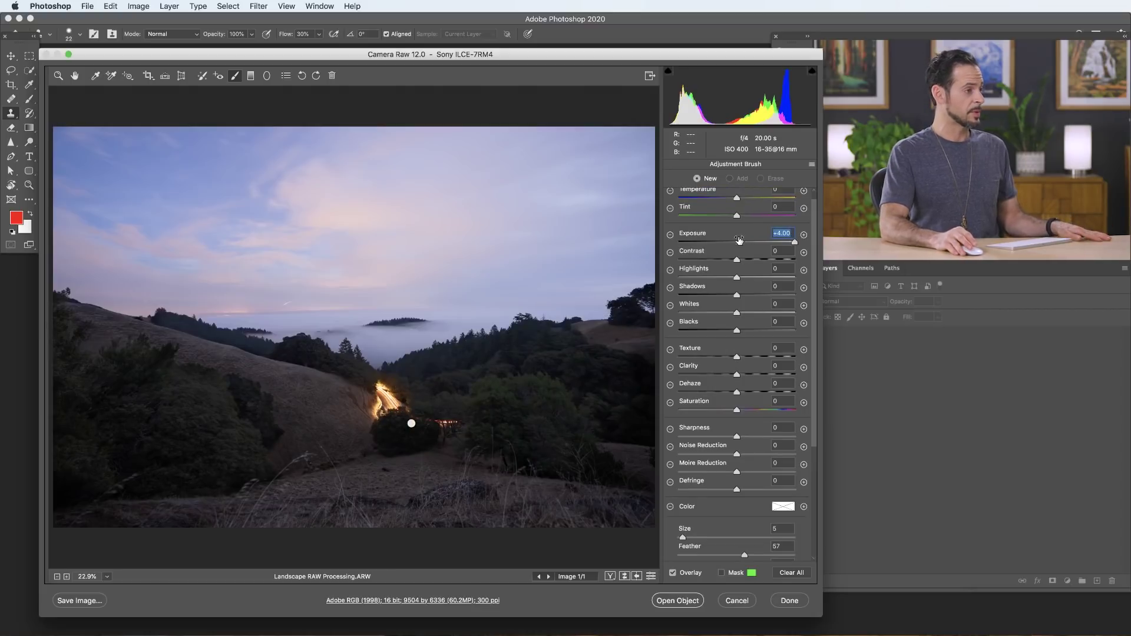
left_click_drag(750, 198, 754, 198)
key("bracketright")
key("bracketright")
key("bracketright")
key("bracketright")
mouse_move(387, 398)
left_mouse_down()
mouse_move(409, 416)
mouse_move(469, 416)
mouse_move(363, 413)
mouse_move(390, 404)
left_mouse_up()
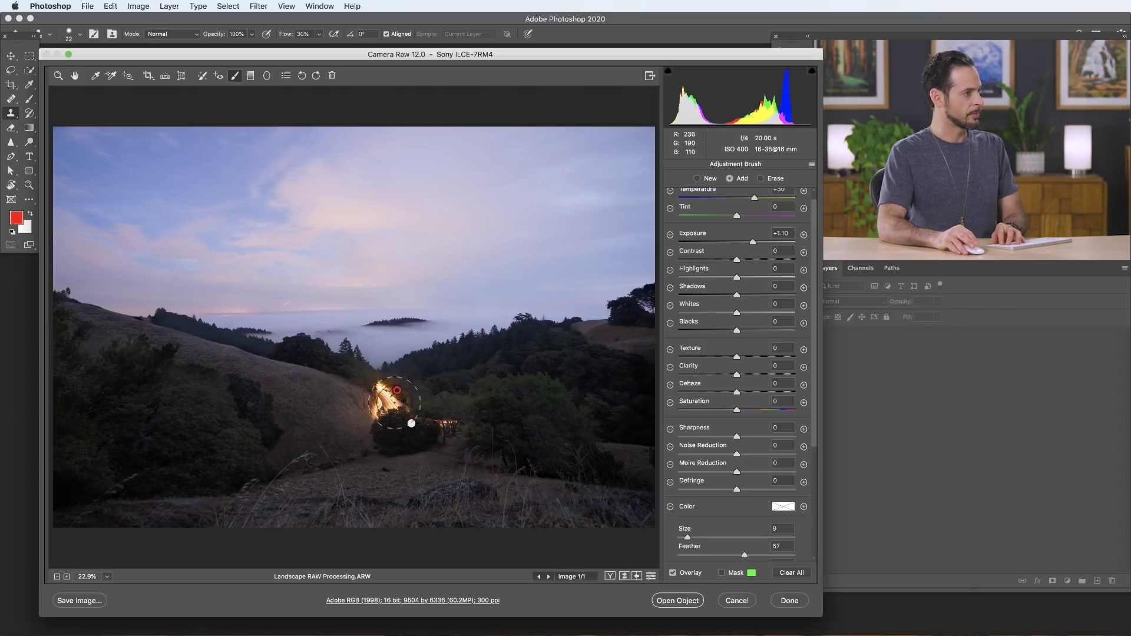
- Adjust the light-trail correction to Tint +6, Temperature +35 and Exposure +1.25
left_click(740, 216)
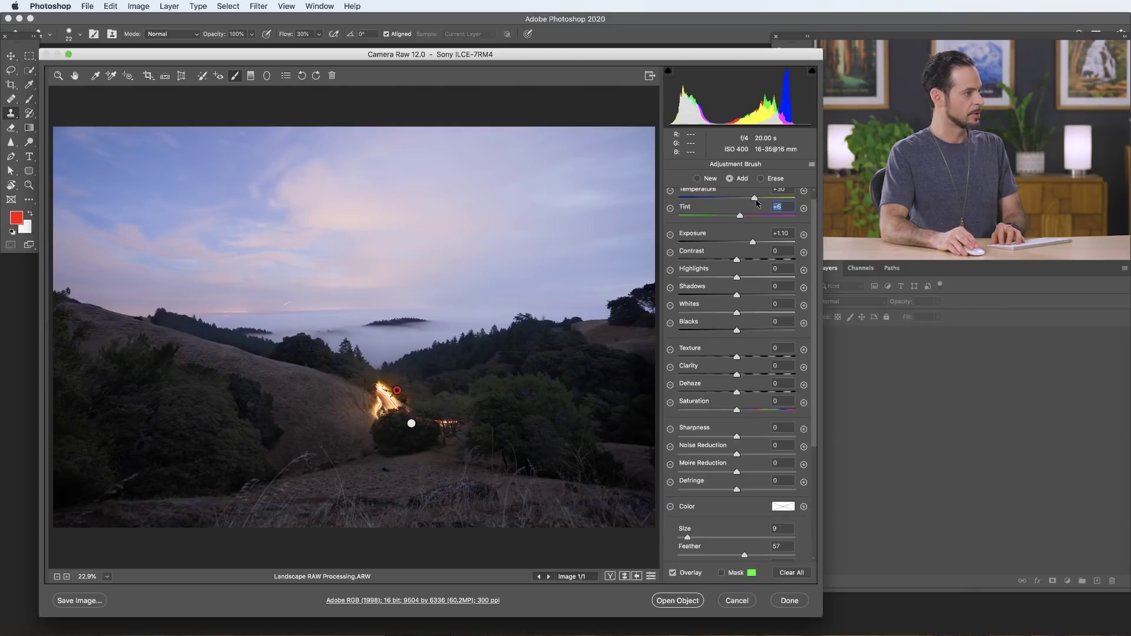
left_click(758, 200)
left_click_drag(752, 242, 759, 243)
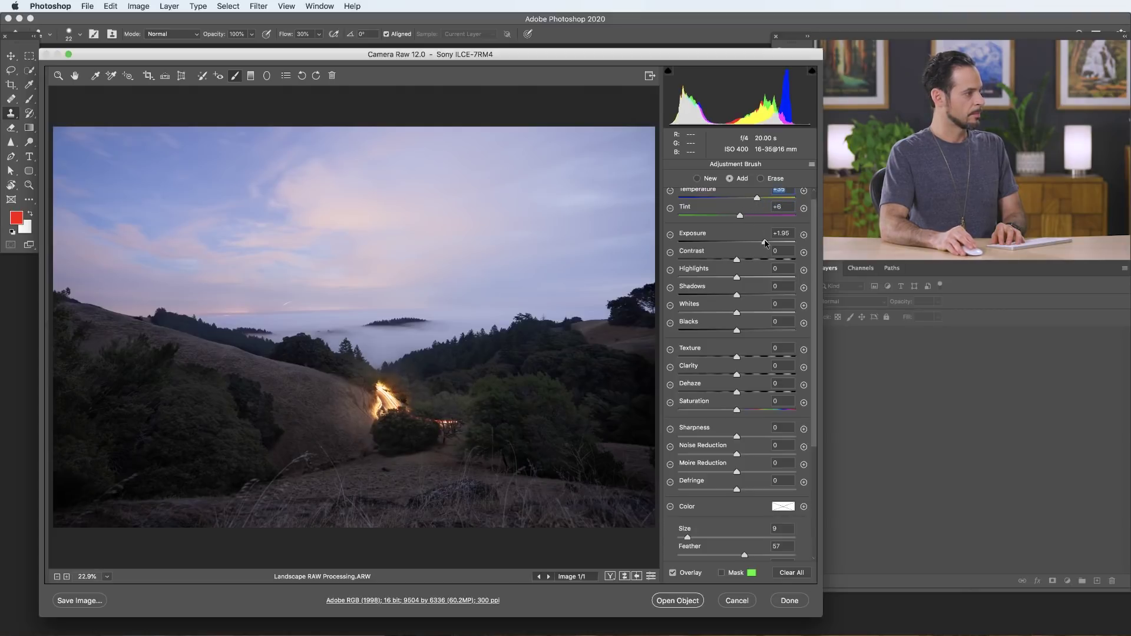
left_click_drag(755, 244, 755, 245)
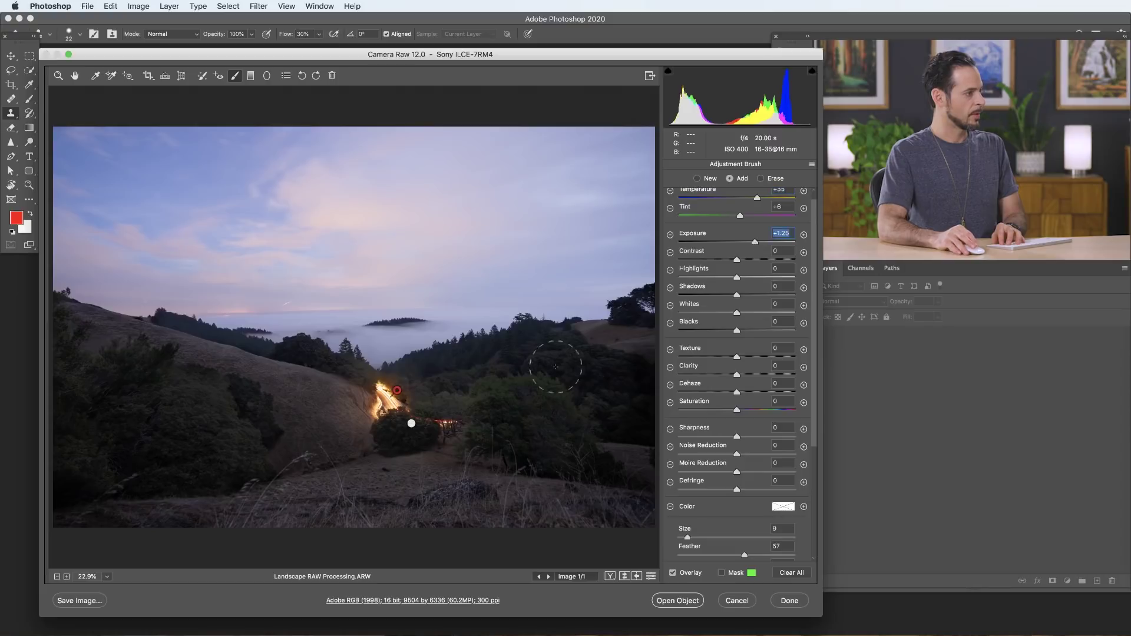
- Reduce the brush size to 5 and paint the warm correction along the light trails and the adjacent bush
key("bracketleft")
key("bracketleft")
key("bracketleft")
key("bracketleft")
left_click_drag(386, 398, 404, 420)
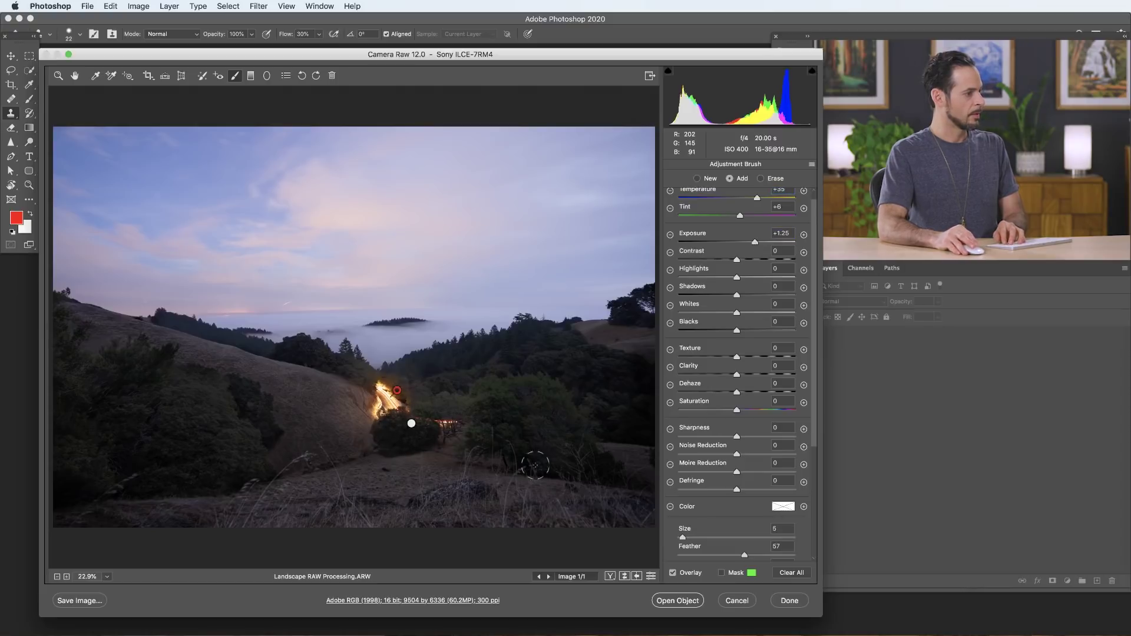
- Set the brush Density to 40 and its size to 3, and paint more warm light over the light trails
scroll(718, 503, "down", 3)
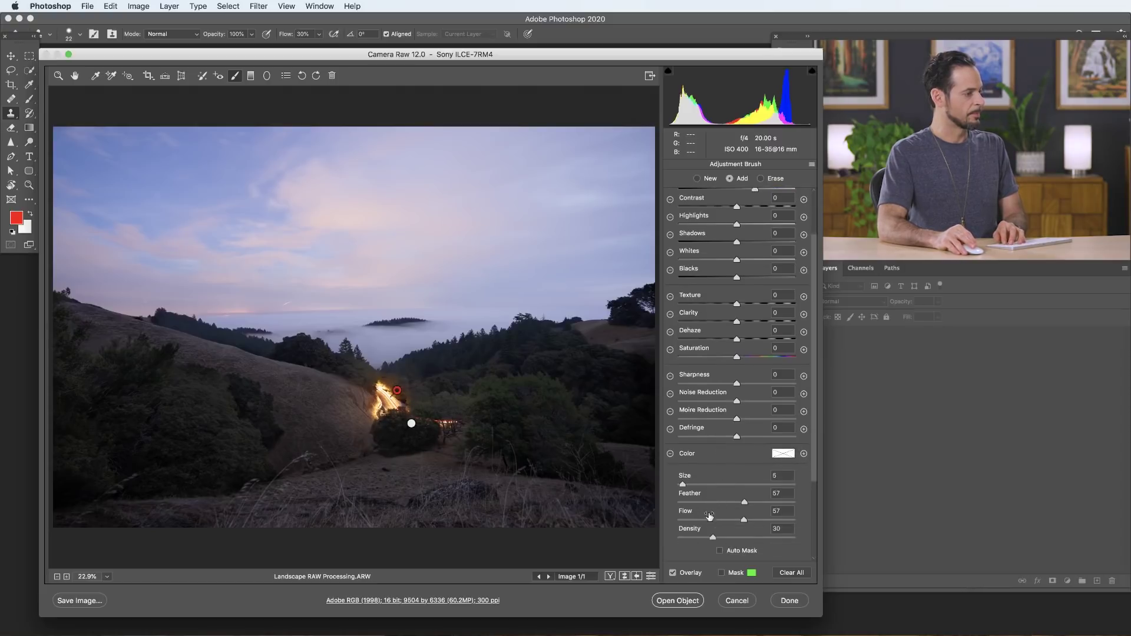
left_click(725, 539)
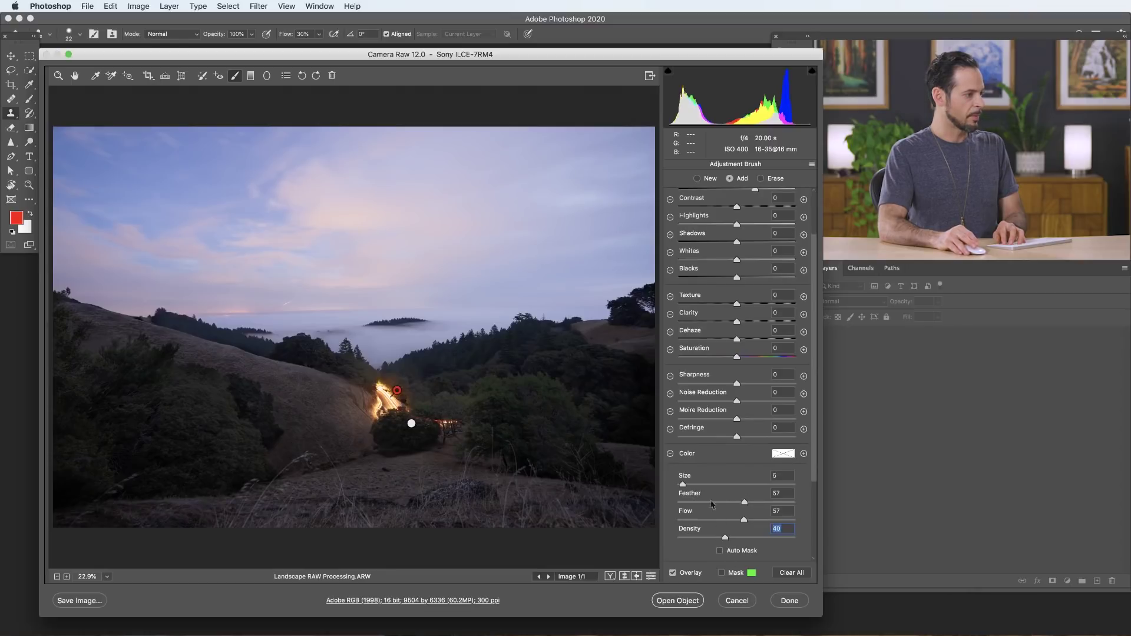
key("bracketleft")
key("bracketleft")
left_click_drag(383, 400, 396, 402)
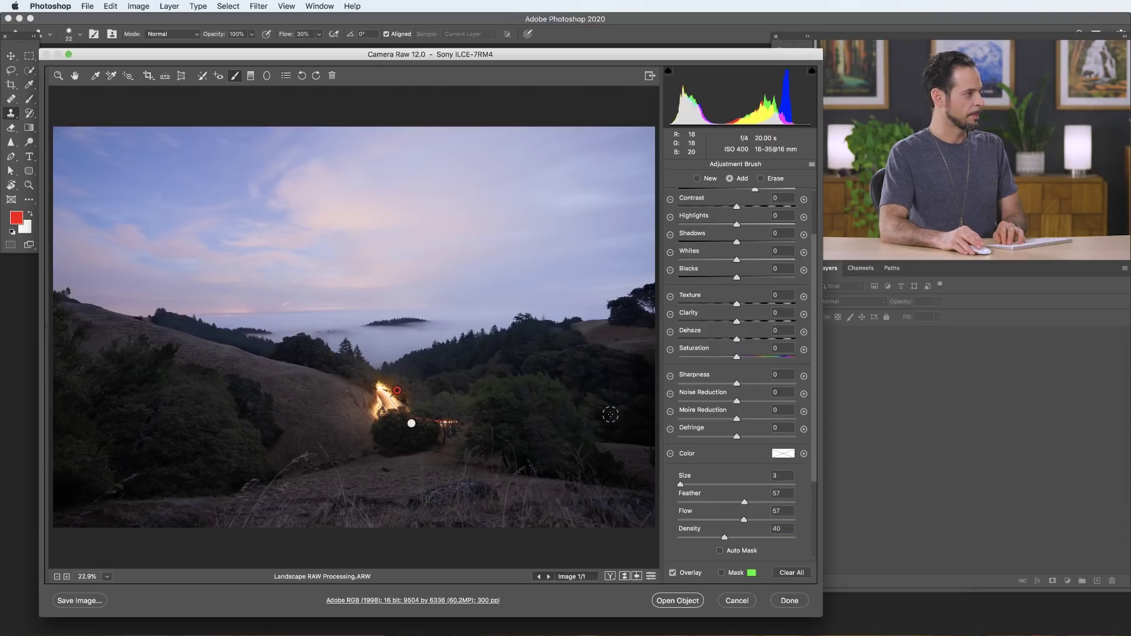
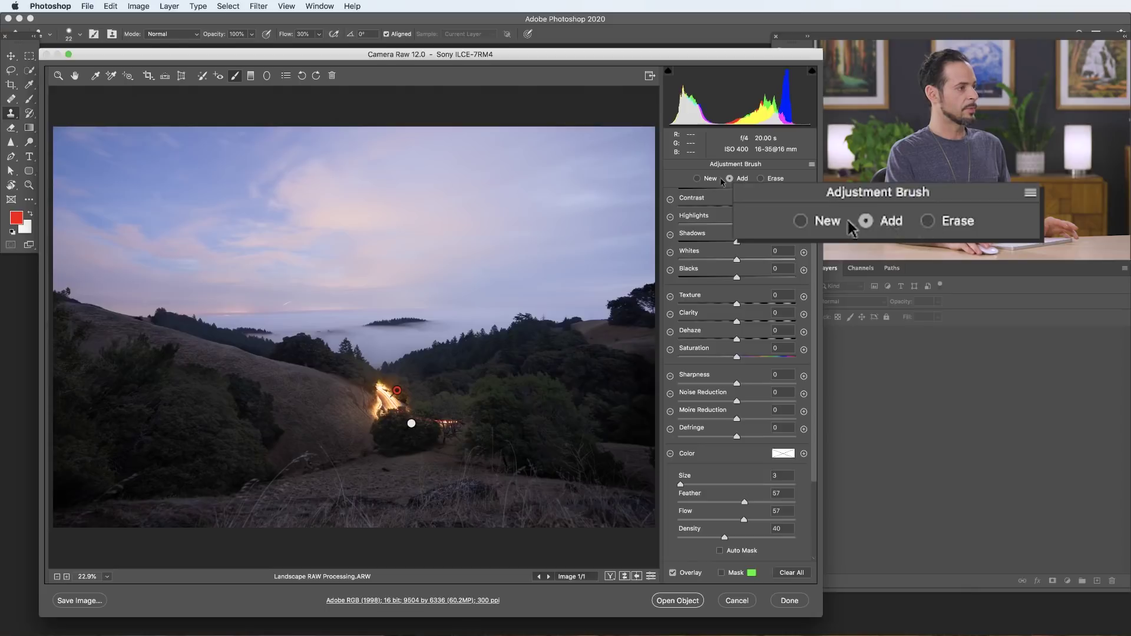
- Paint a new brush correction across the sky and the fog near the horizon with brush size 12, hiding the pins while painting
left_click(703, 178)
key("bracketright")
key("bracketright")
key("bracketright")
key("bracketright")
key("bracketright")
key("bracketright")
key("bracketright")
key("bracketright")
key("bracketright")
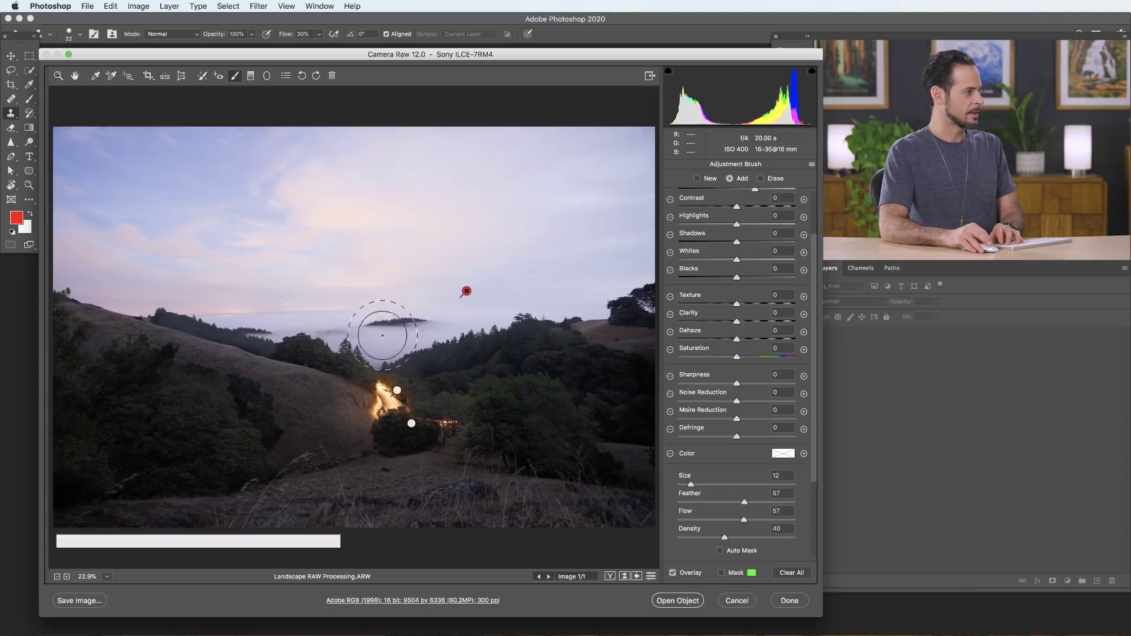
key("v")
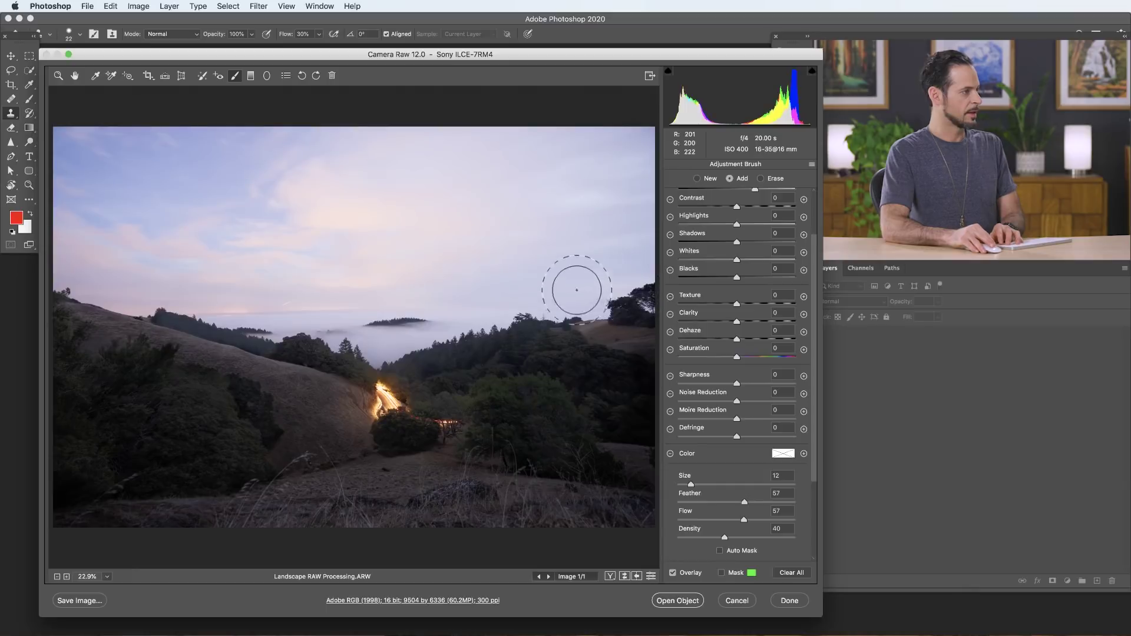
left_click_drag(410, 335, 346, 319)
- Reset the sky correction's Temperature and Tint to 0 and lower its Exposure to -2.40
scroll(752, 300, "up", 3)
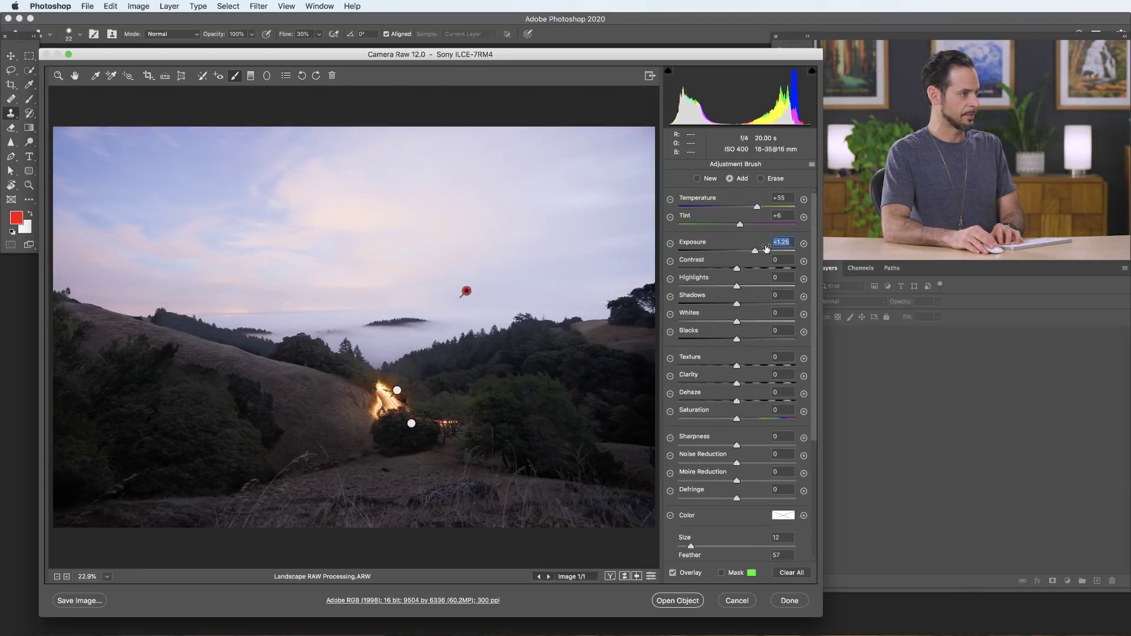
type("0")
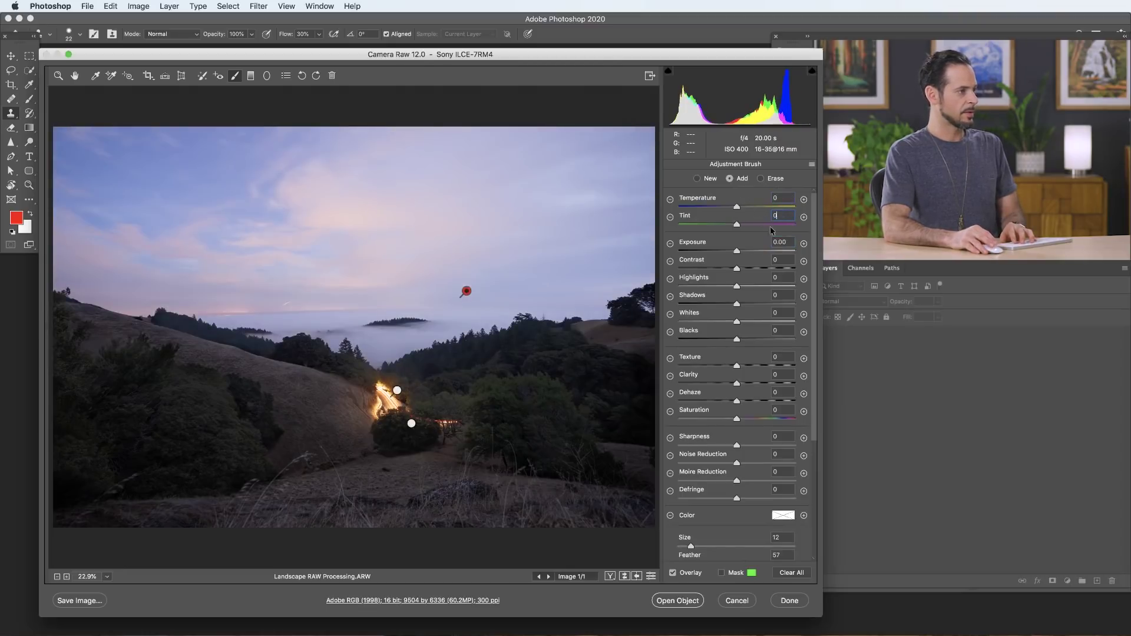
left_click_drag(737, 251, 704, 257)
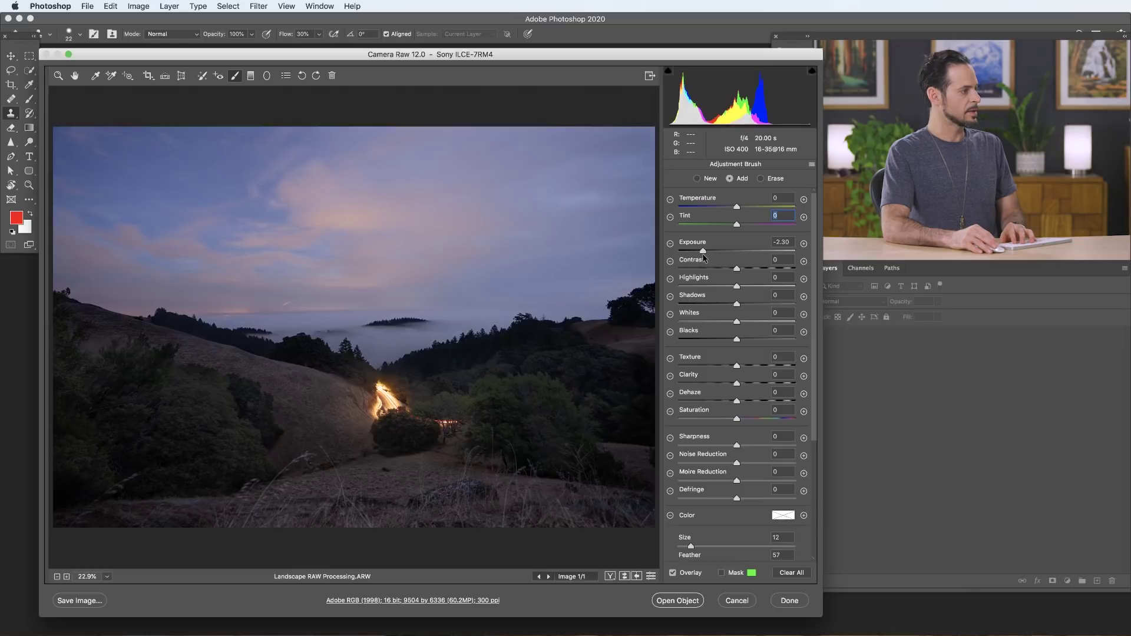
left_click_drag(702, 258, 702, 258)
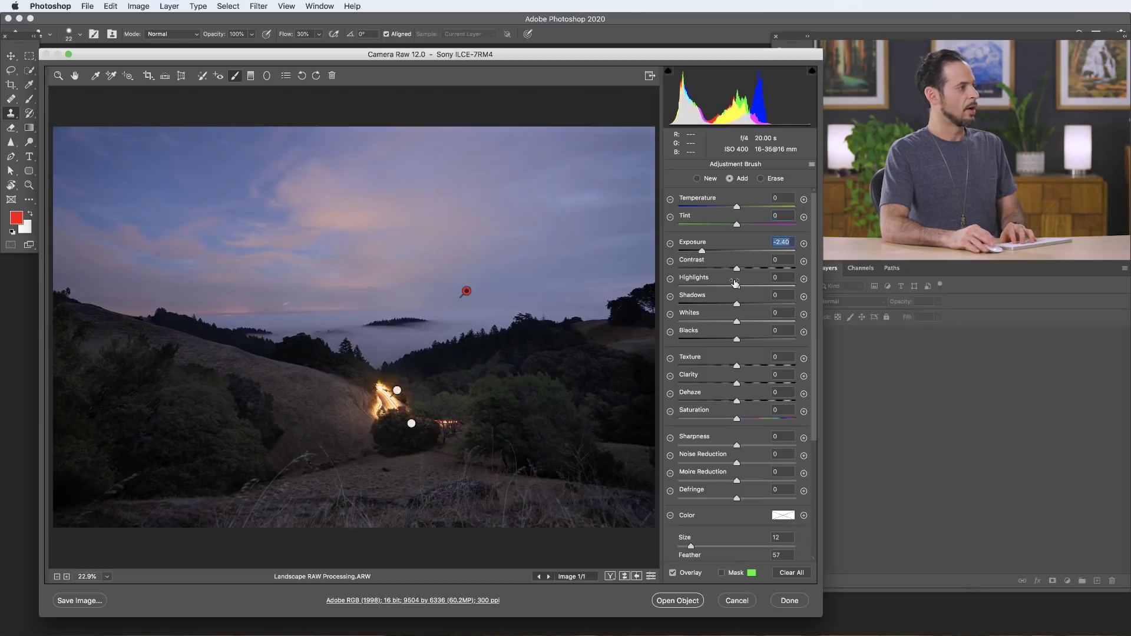
- Restrict the sky correction with a Luminance range mask set to 54/100
scroll(740, 498, "down", 5)
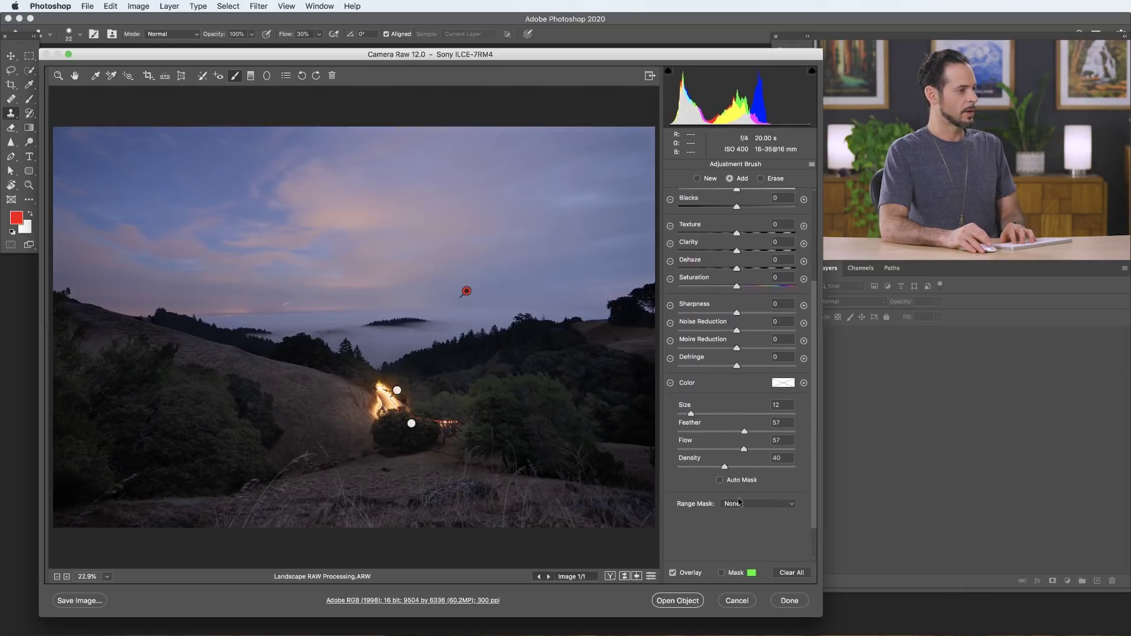
left_click(741, 505)
left_click(745, 522)
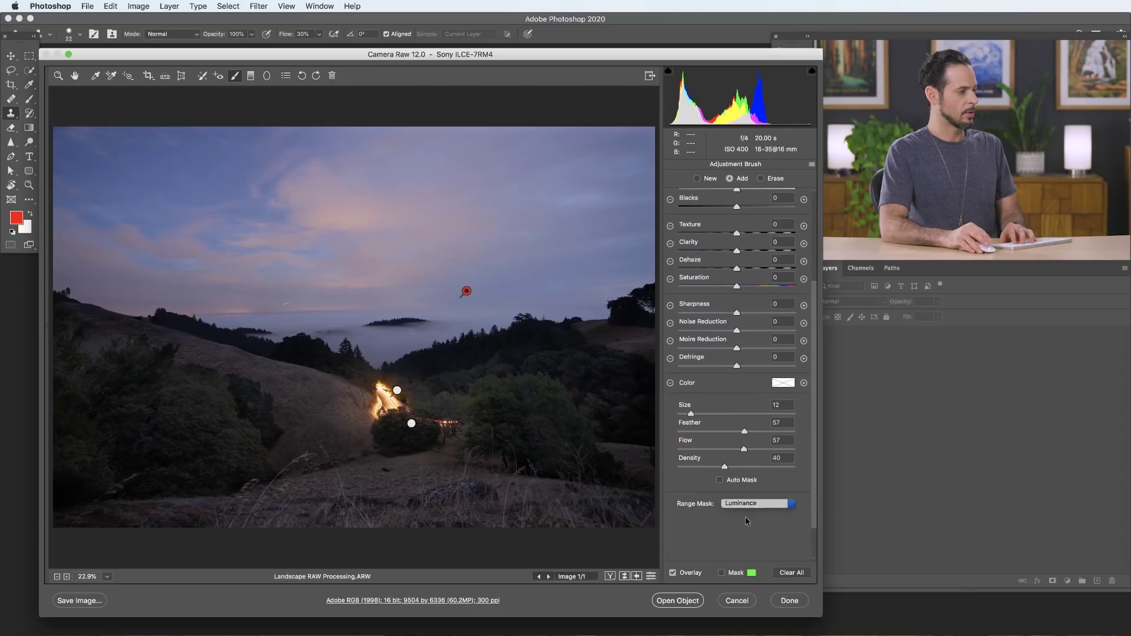
left_click_drag(679, 556, 740, 557)
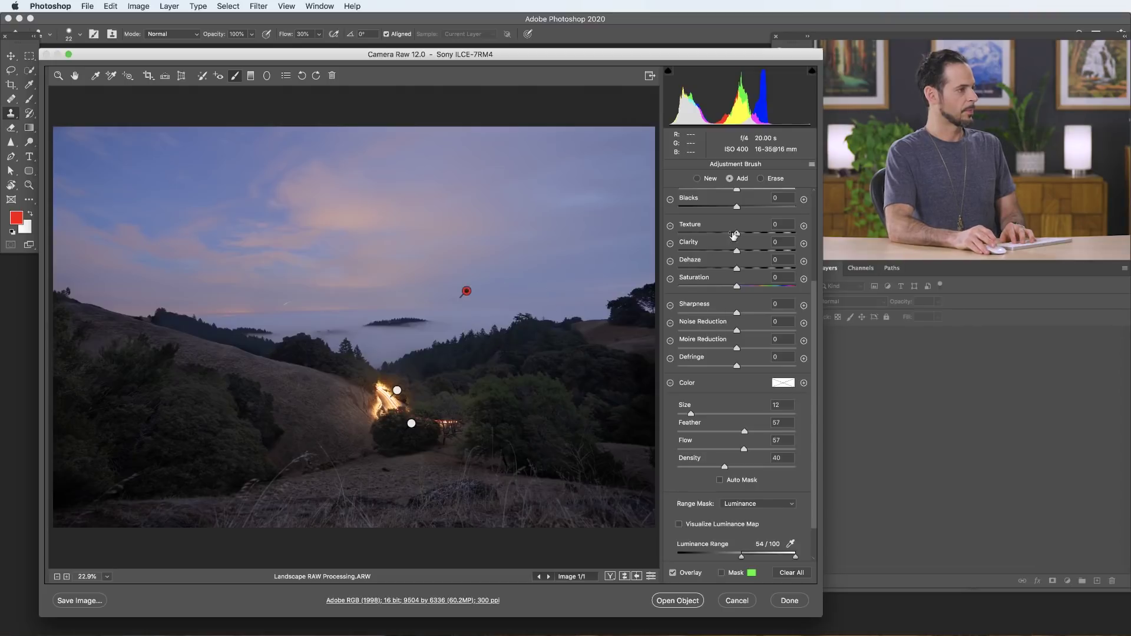
- Set up a new brush correction with Temperature +25 and a slight Exposure boost, using Size 10, Feather 77 and Flow 4
left_click(704, 179)
scroll(745, 273, "up", 5)
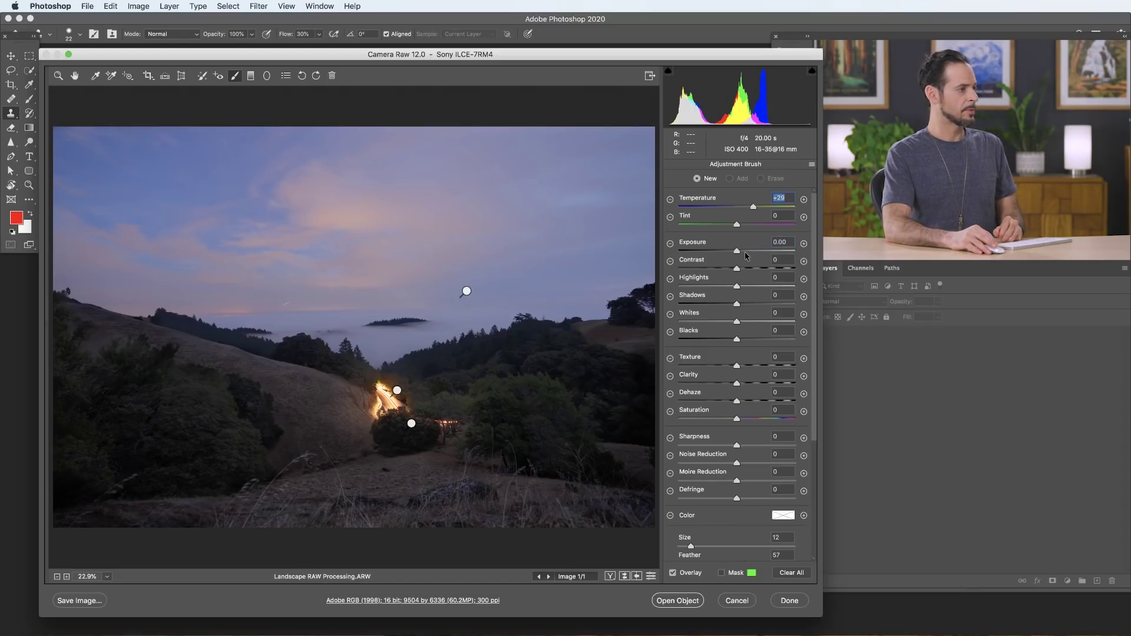
left_click_drag(747, 253, 747, 252)
scroll(748, 275, "down", 5)
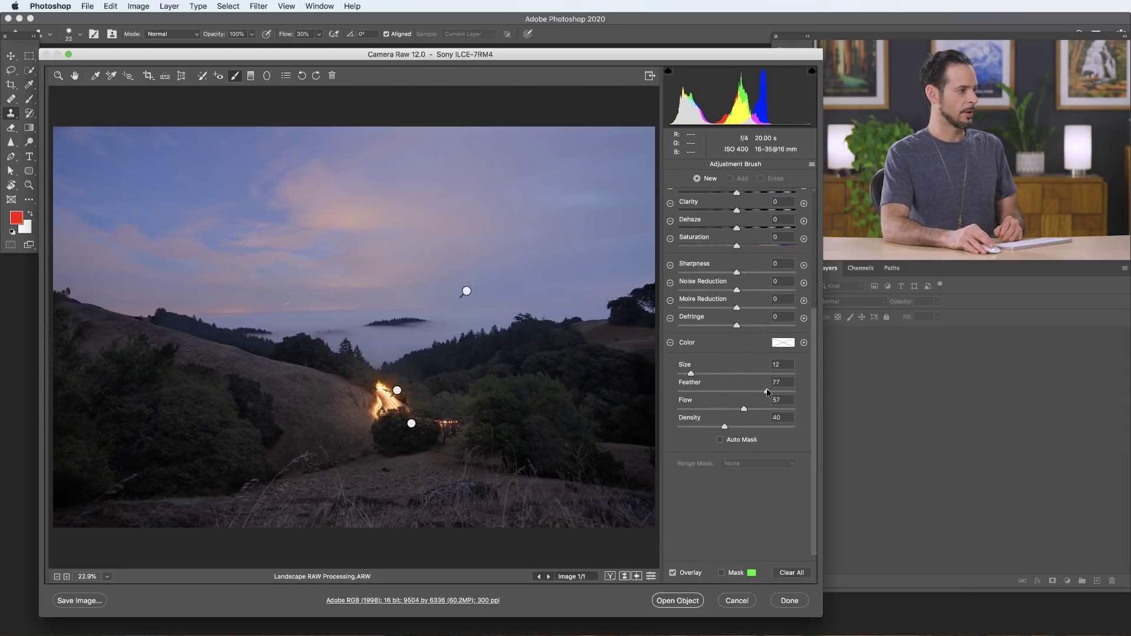
left_click(682, 411)
key("bracketleft")
key("bracketleft")
key("bracketleft")
key("bracketleft")
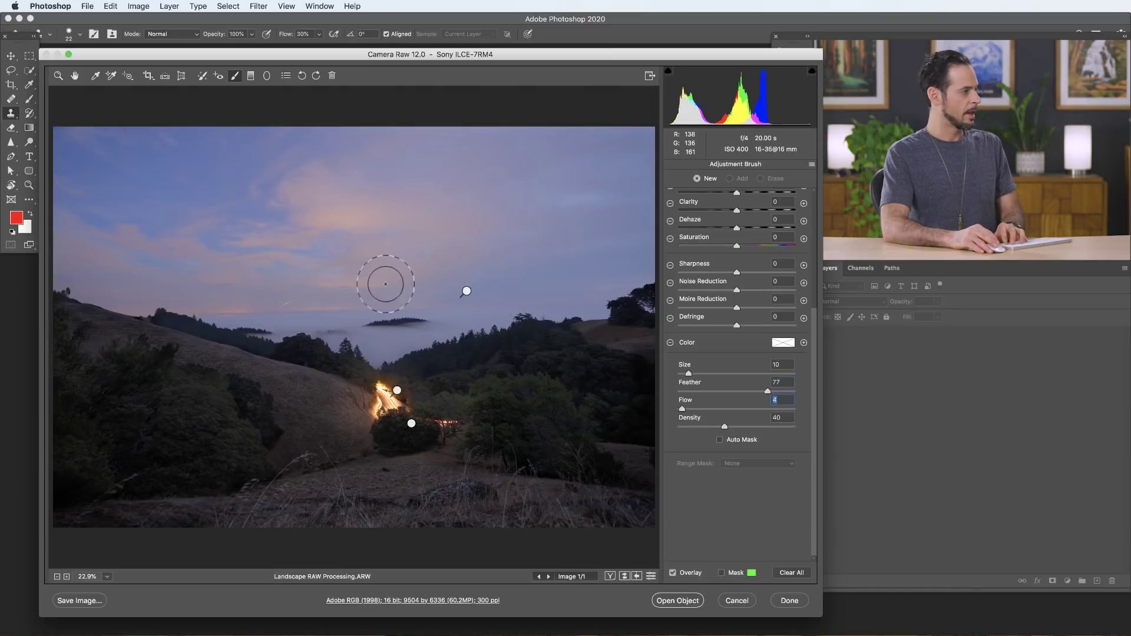
- Paint the warm correction over the pink clouds in the middle and left of the sky, ending with brush size 9
mouse_move(345, 272)
left_mouse_down()
mouse_move(428, 260)
mouse_move(349, 271)
mouse_move(509, 223)
mouse_move(444, 228)
mouse_move(463, 208)
mouse_move(306, 206)
mouse_move(480, 212)
mouse_move(576, 233)
mouse_move(397, 271)
left_mouse_up()
mouse_move(323, 253)
left_mouse_down()
mouse_move(89, 234)
mouse_move(200, 252)
mouse_move(186, 252)
mouse_move(220, 279)
mouse_move(219, 308)
mouse_move(345, 304)
left_mouse_up()
key("[")
key("[")
key("[")
key("[")
key("[")
key("[")
key("bracketright")
key("bracketright")
key("bracketright")
key("bracketright")
mouse_move(409, 262)
left_mouse_down()
mouse_move(626, 196)
mouse_move(478, 215)
mouse_move(625, 169)
mouse_move(359, 196)
mouse_move(221, 234)
mouse_move(275, 254)
mouse_move(263, 258)
mouse_move(93, 249)
mouse_move(178, 285)
mouse_move(93, 260)
left_mouse_up()
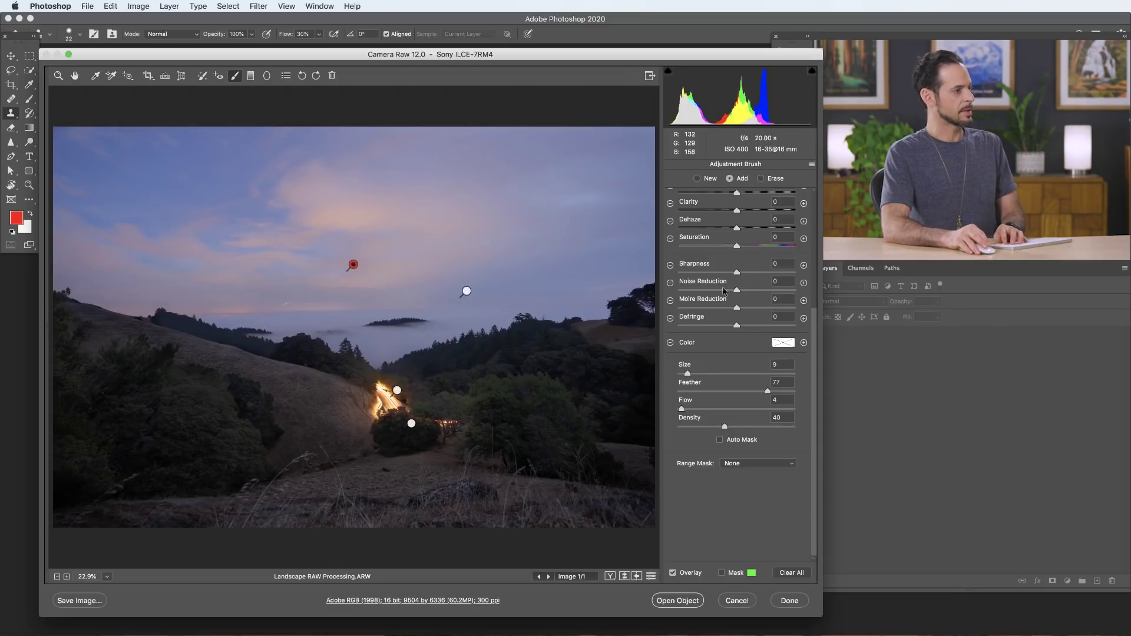
- Set the cloud correction to Temperature +84, Tint +52 and Exposure +1.05, and paint more of it over the pink clouds
scroll(734, 330, "up", 1)
scroll(733, 330, "up", 9)
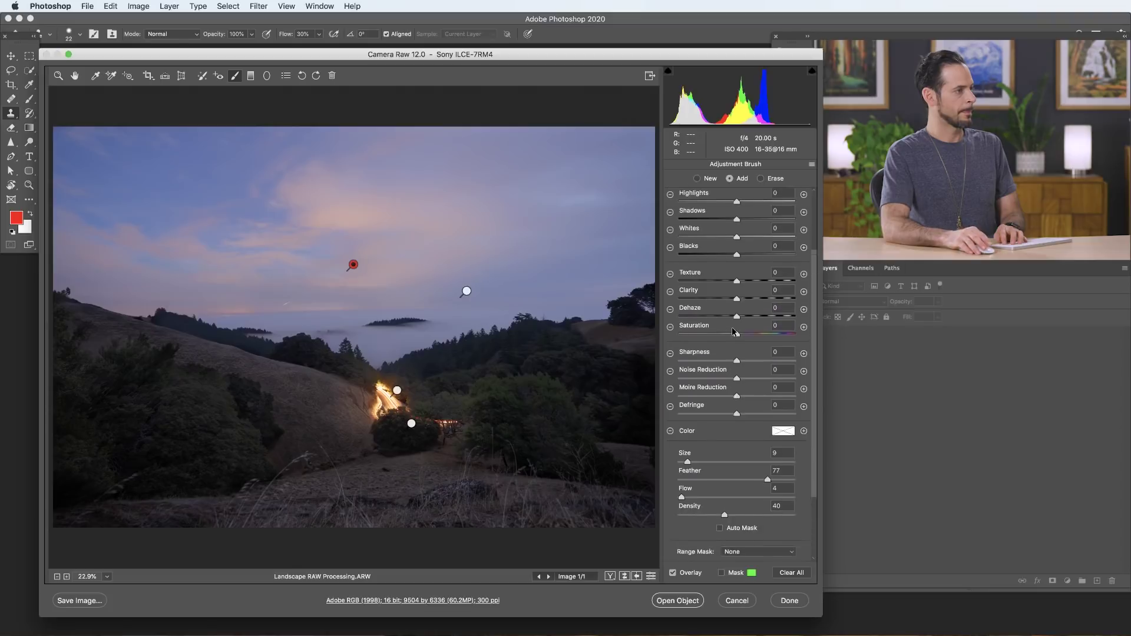
left_click_drag(746, 249, 753, 251)
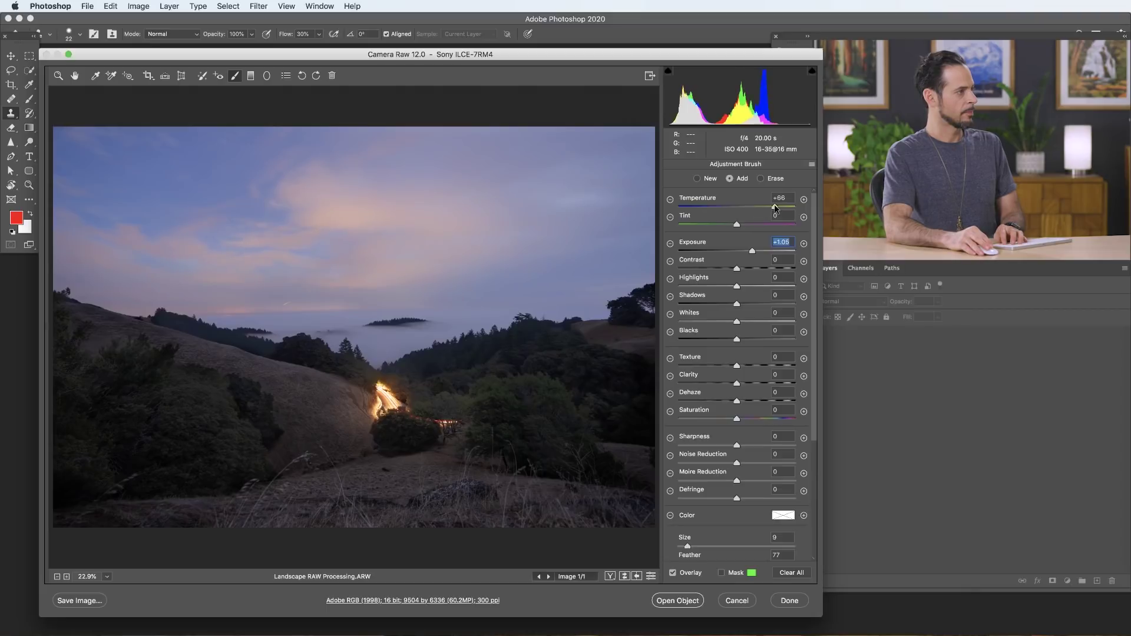
left_click(785, 207)
left_click_drag(743, 226, 760, 225)
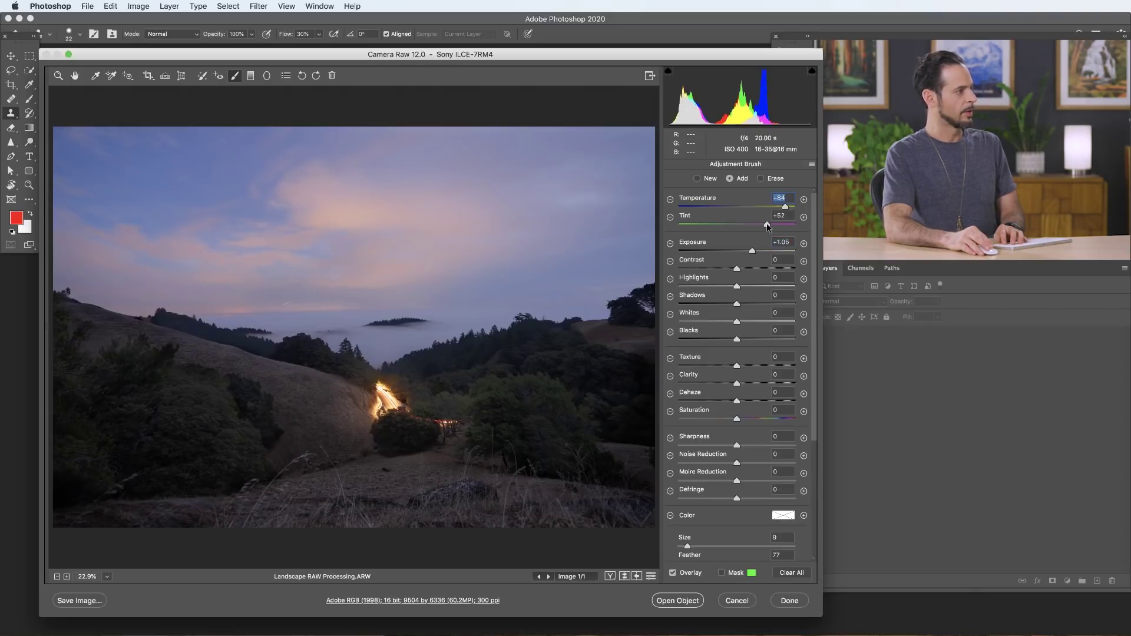
left_click_drag(768, 226, 768, 225)
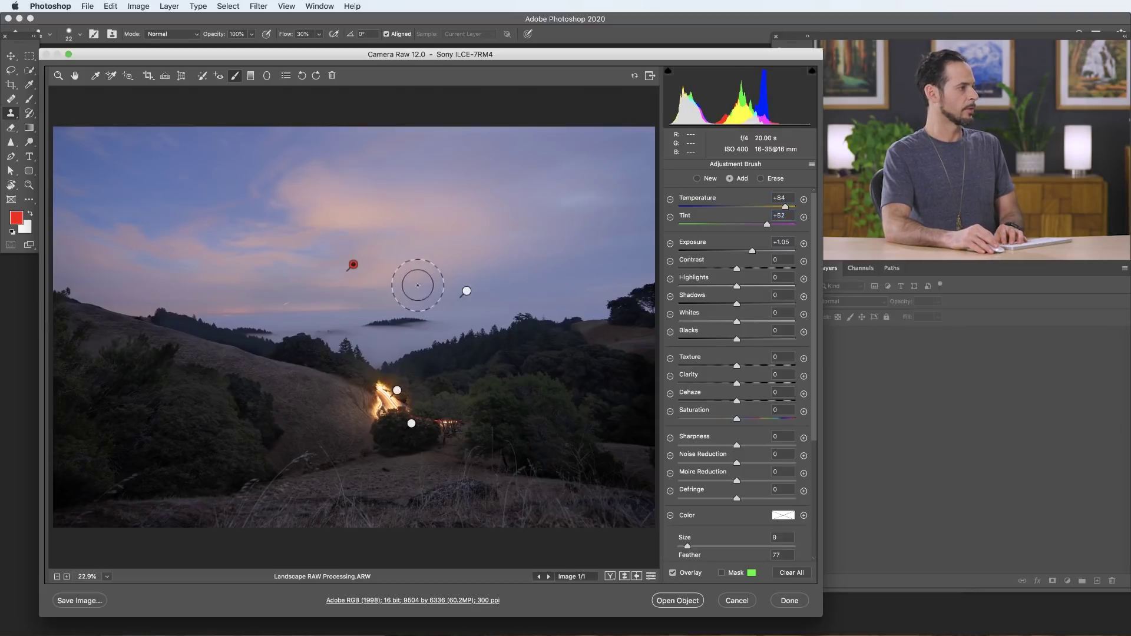
mouse_move(329, 218)
left_mouse_down()
mouse_move(221, 204)
mouse_move(286, 197)
mouse_move(272, 195)
left_mouse_up()
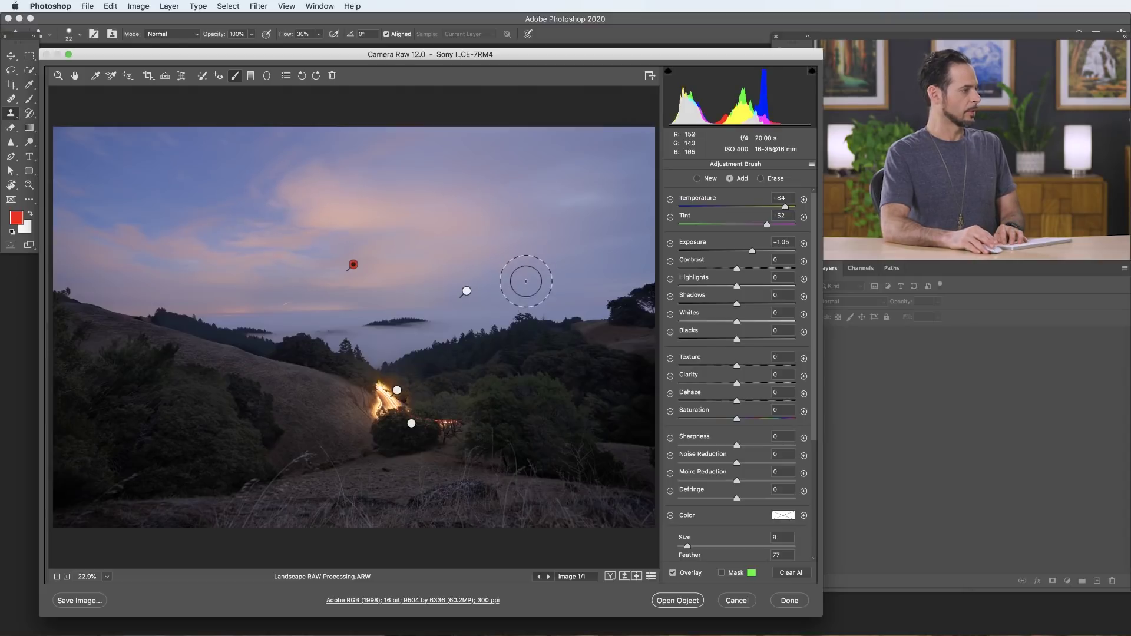
- Paint a new correction over the road's light trails with Temperature +84, Tint 0, Exposure +1.05 and brush size 5
left_click(696, 179)
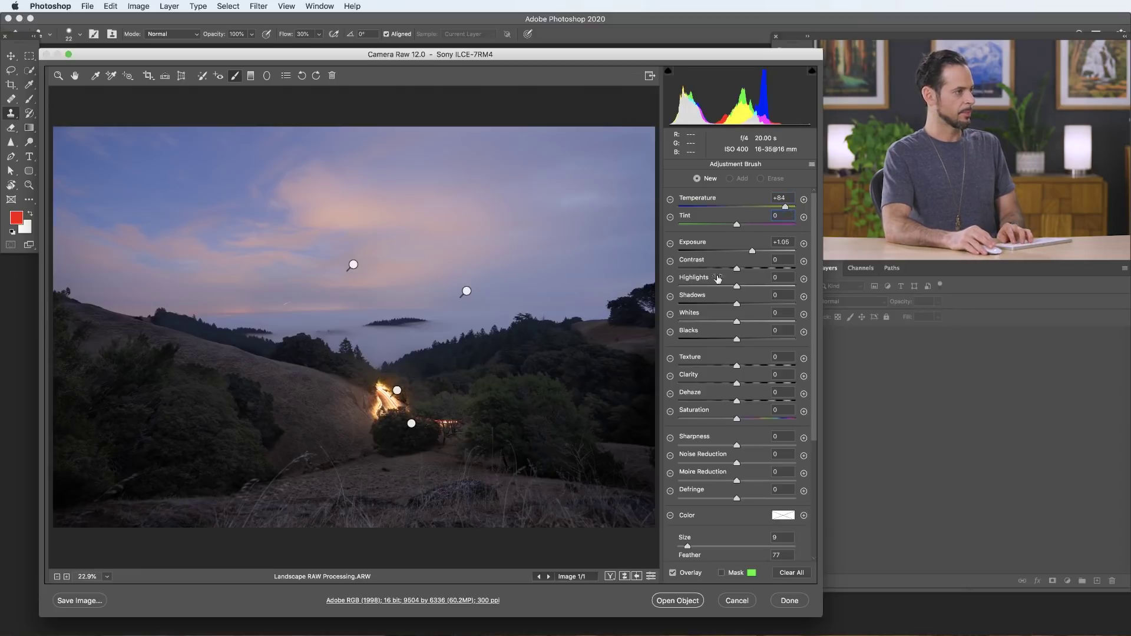
key("bracketleft")
key("bracketleft")
key("bracketleft")
key("bracketleft")
mouse_move(379, 388)
left_mouse_down()
mouse_move(371, 382)
mouse_move(383, 408)
left_mouse_up()
- Set the brush Flow to 48 and its size to 1, and paint along the light trails beside the bush
scroll(714, 448, "down", 5)
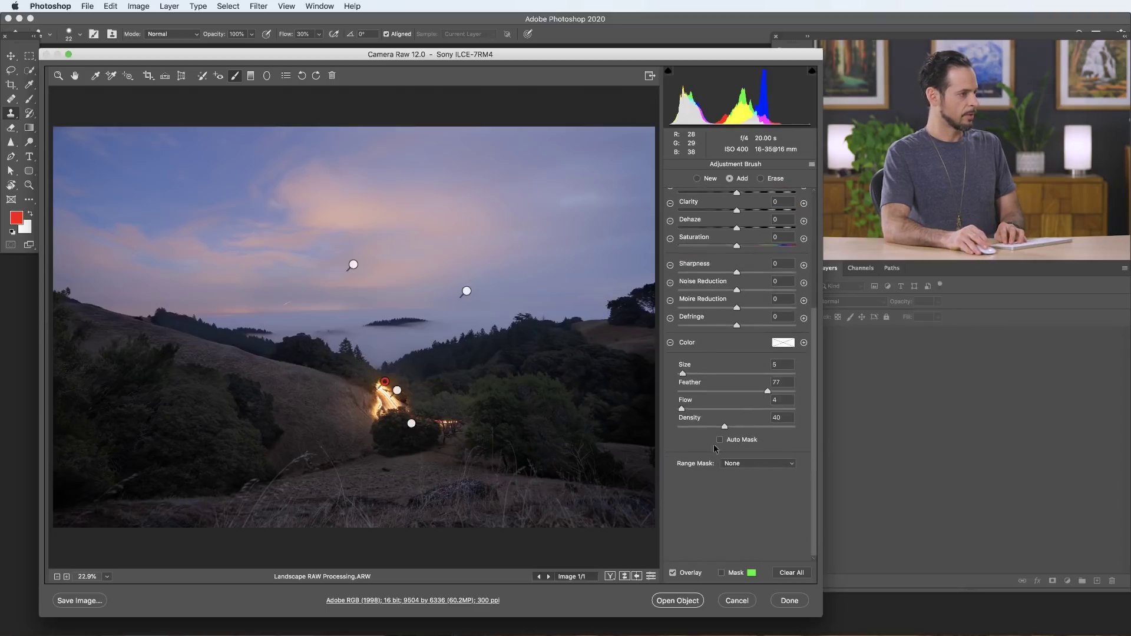
mouse_move(414, 408)
left_mouse_down()
mouse_move(382, 392)
mouse_move(385, 405)
mouse_move(463, 422)
left_mouse_up()
key("bracketleft")
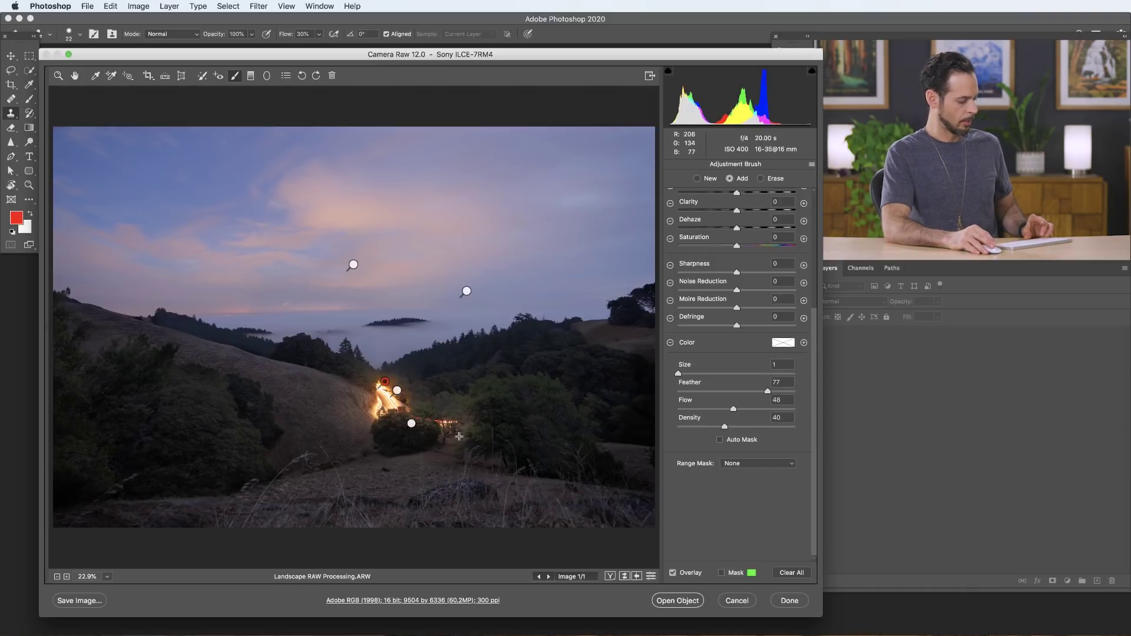
- Erase the spilled glow just below the smaller light trails, and paint more warm light along the main trail
key("alt")
left_click_drag(458, 435, 445, 437)
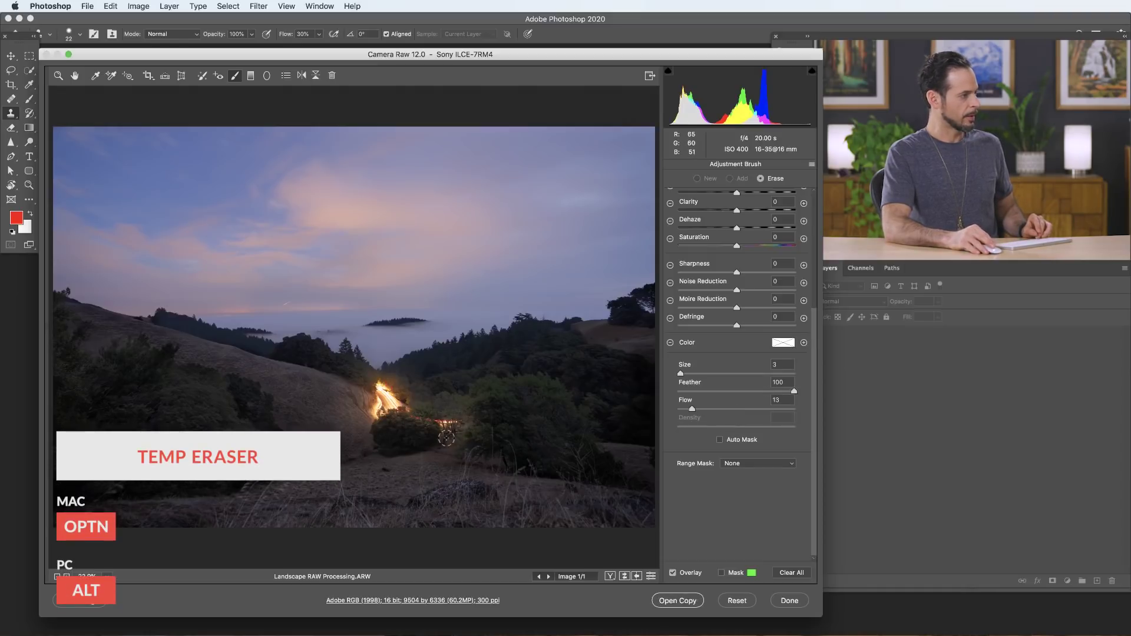
left_click_drag(446, 436, 445, 436)
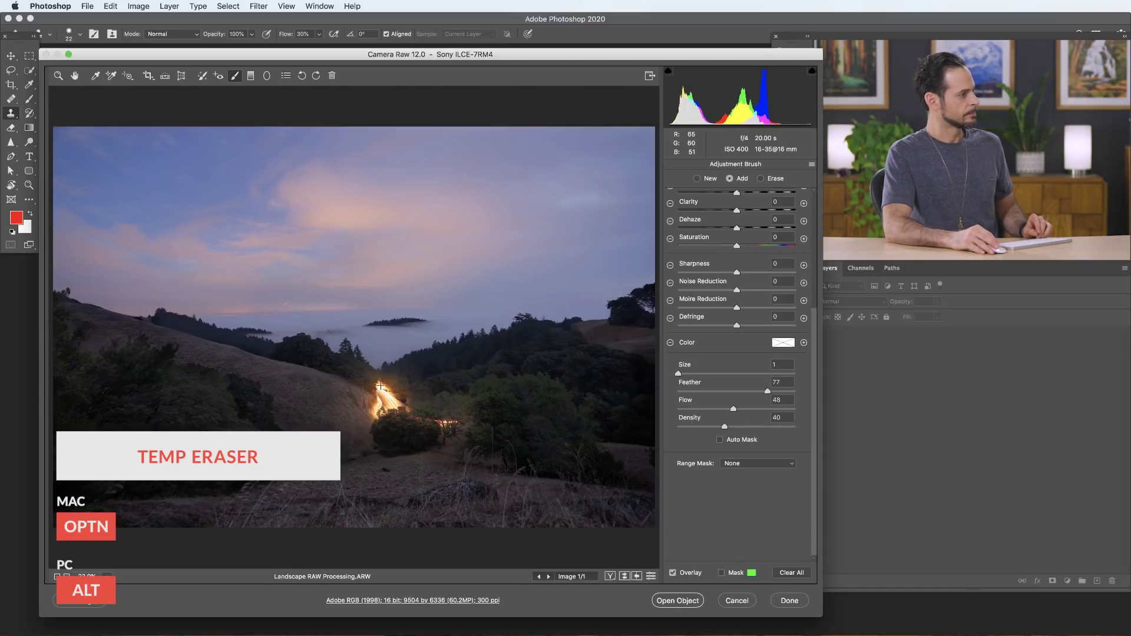
left_click_drag(374, 375, 389, 401)
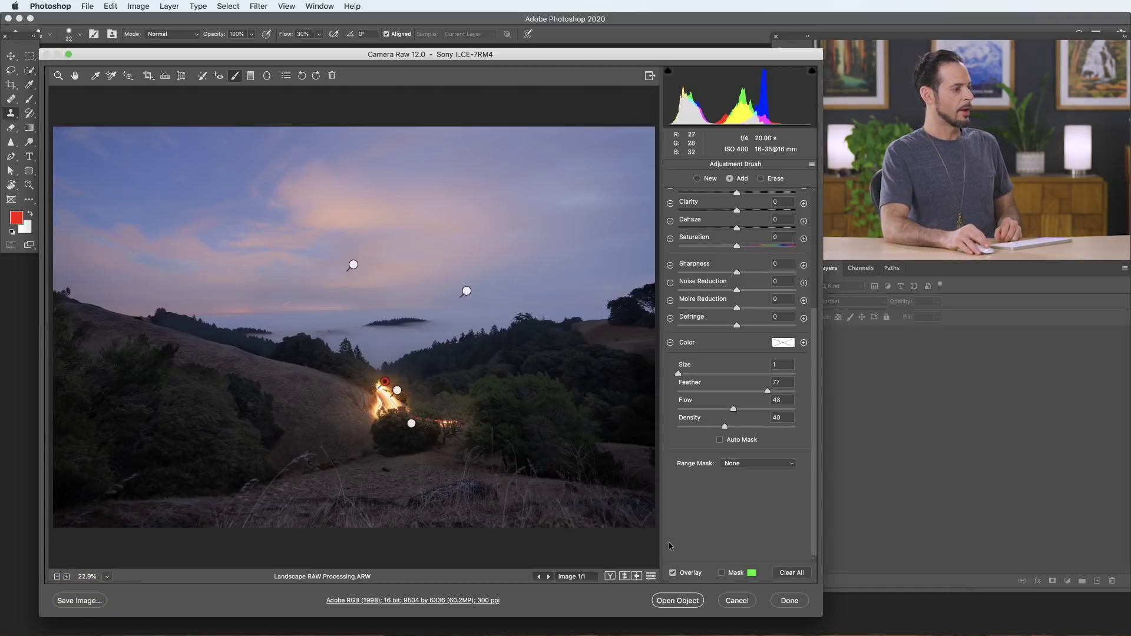
- Toggle the pin overlay off to examine the light trails and clouds without the correction pins
left_click(673, 573)
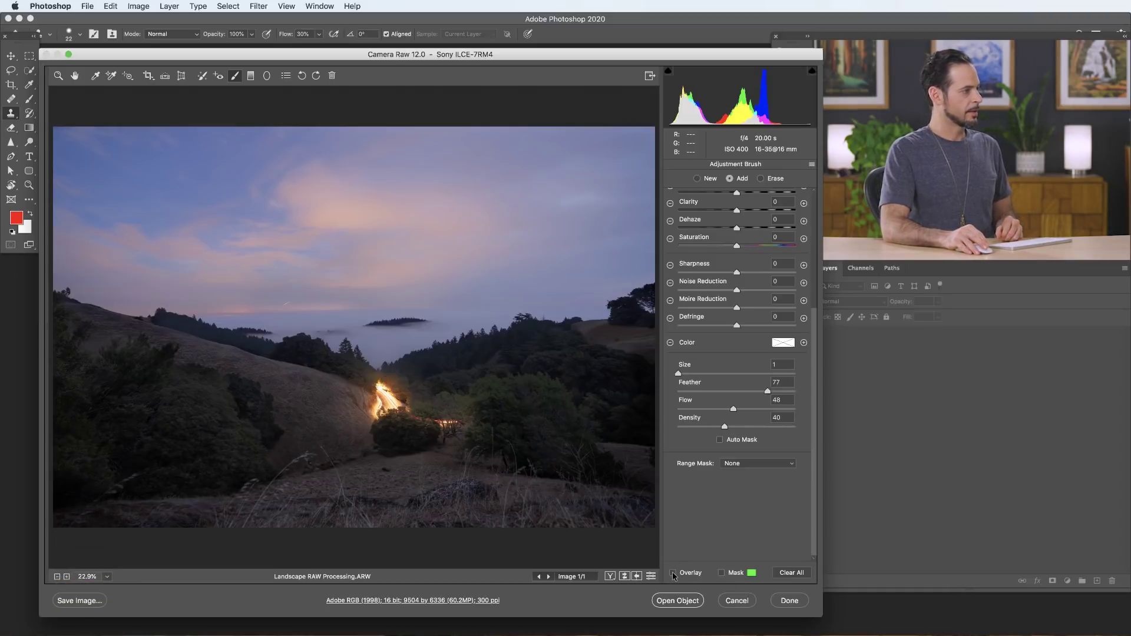
left_click(673, 573)
left_click(673, 573)
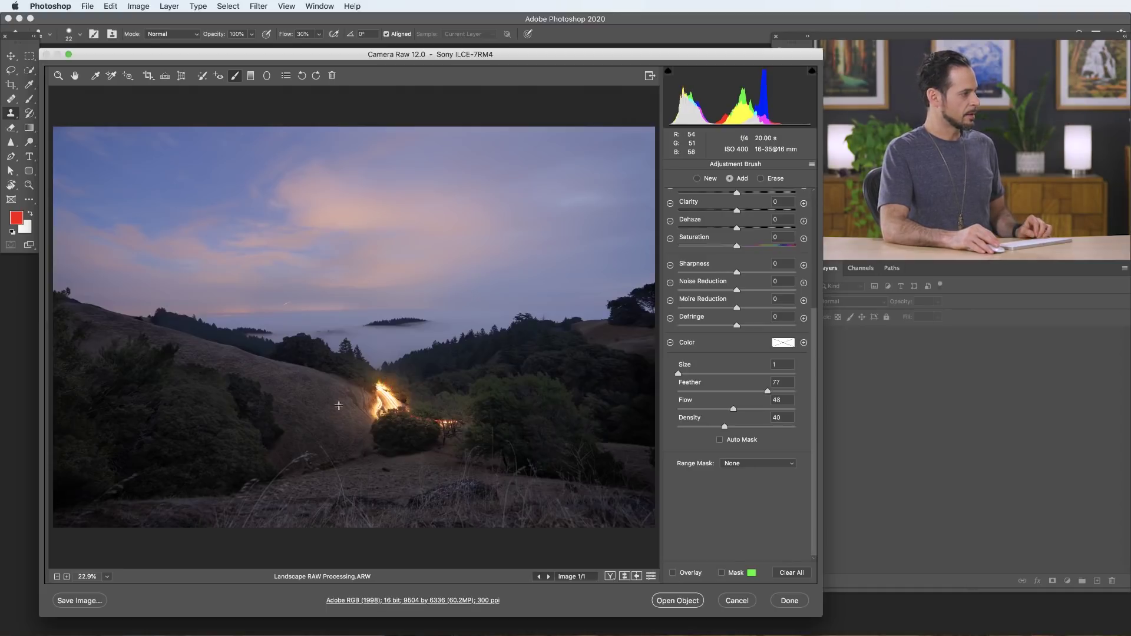
- Set up a new darkening correction with the pins shown, Temperature 0, Exposure -1.05, brush size 5 and Feather 42
left_click(703, 179)
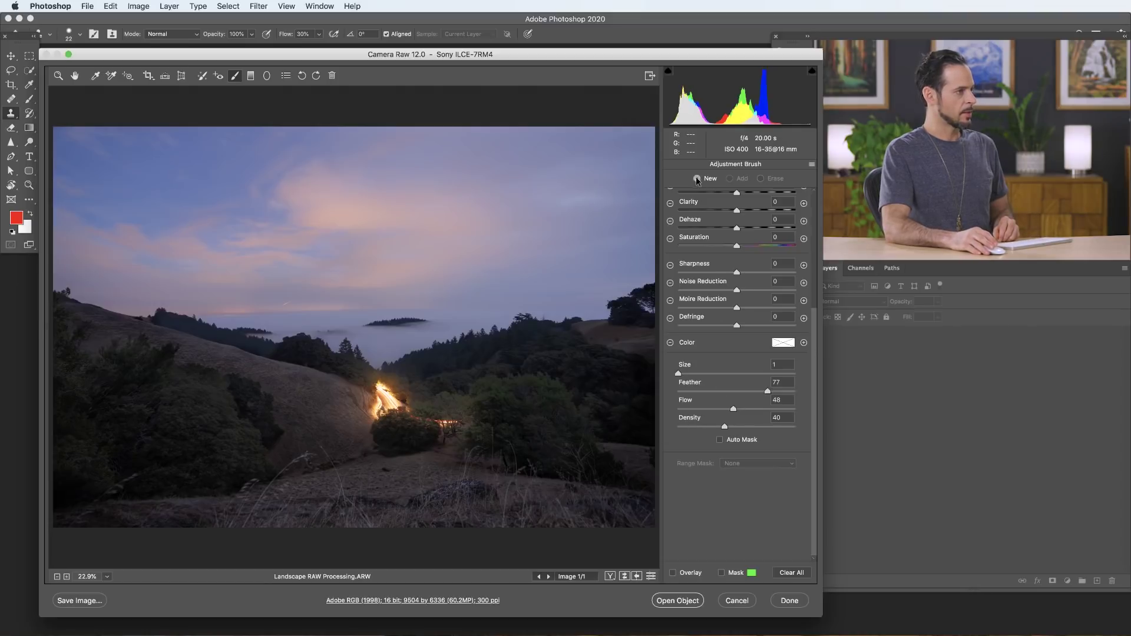
left_click(673, 573)
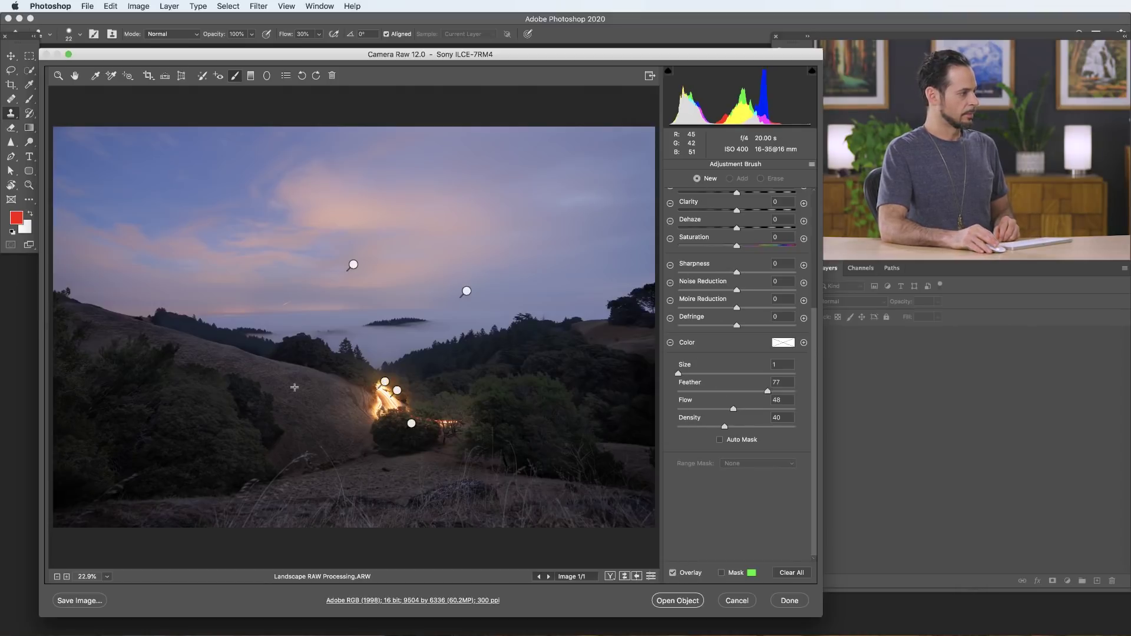
key("bracketright")
key("bracketright")
key("bracketright")
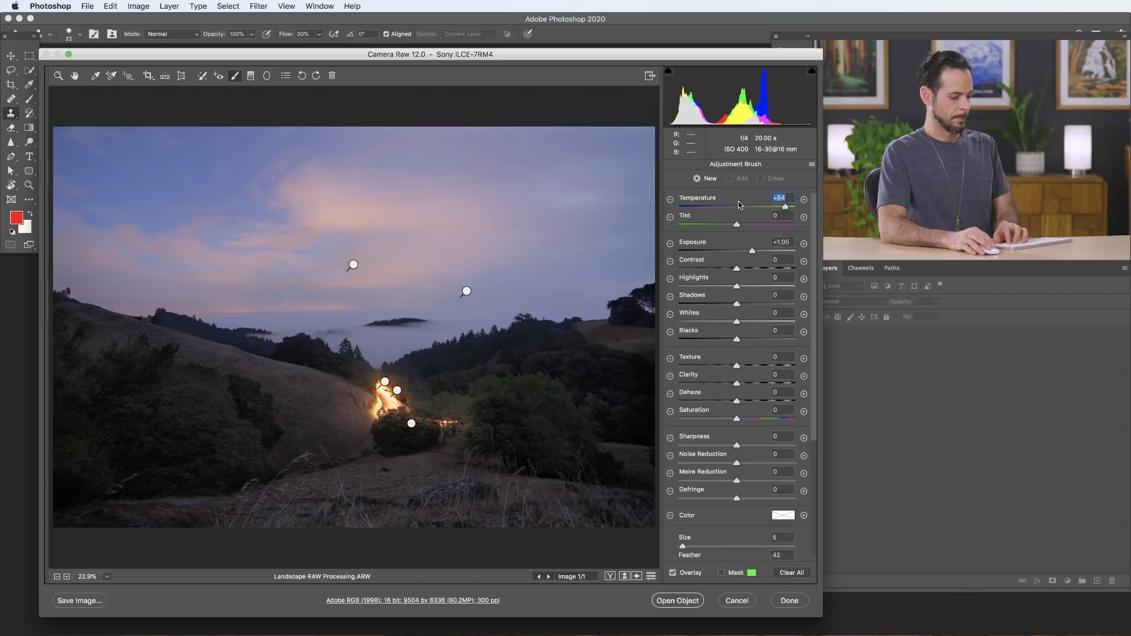
type("0")
left_click(721, 251)
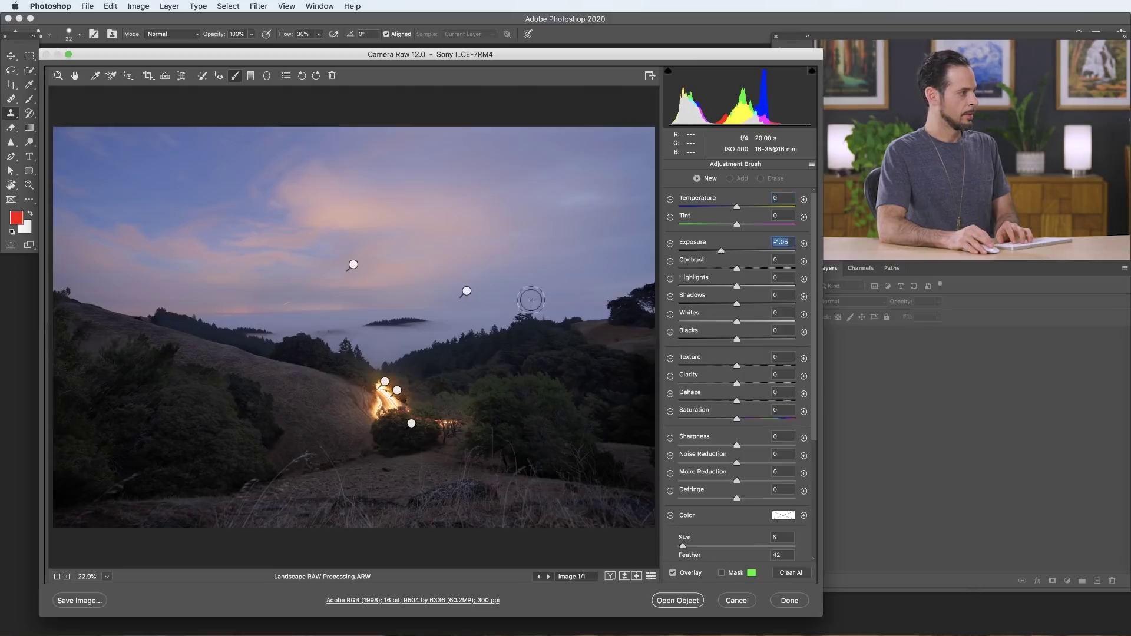
- Paint the darkening correction over the hillside beside the light trails, varying the brush size between 5, 2 and 4
mouse_move(302, 396)
left_mouse_down()
mouse_move(317, 430)
mouse_move(362, 402)
left_mouse_up()
key("bracketleft")
key("bracketleft")
key("bracketleft")
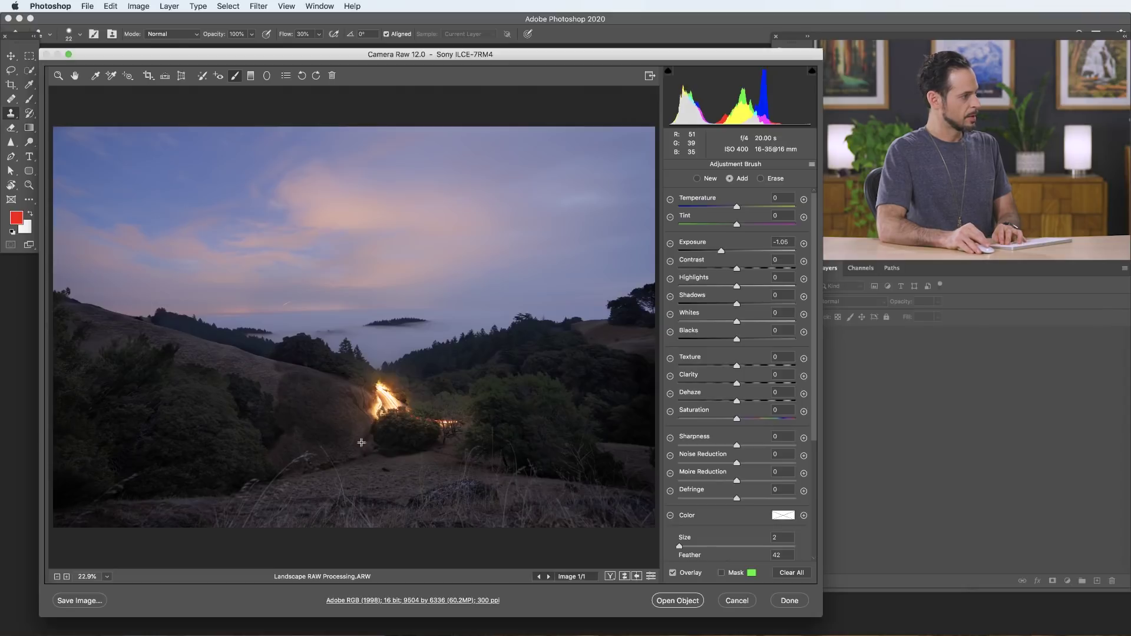
mouse_move(361, 423)
left_mouse_down()
mouse_move(365, 435)
mouse_move(333, 456)
mouse_move(349, 449)
left_mouse_up()
key("]")
key("]")
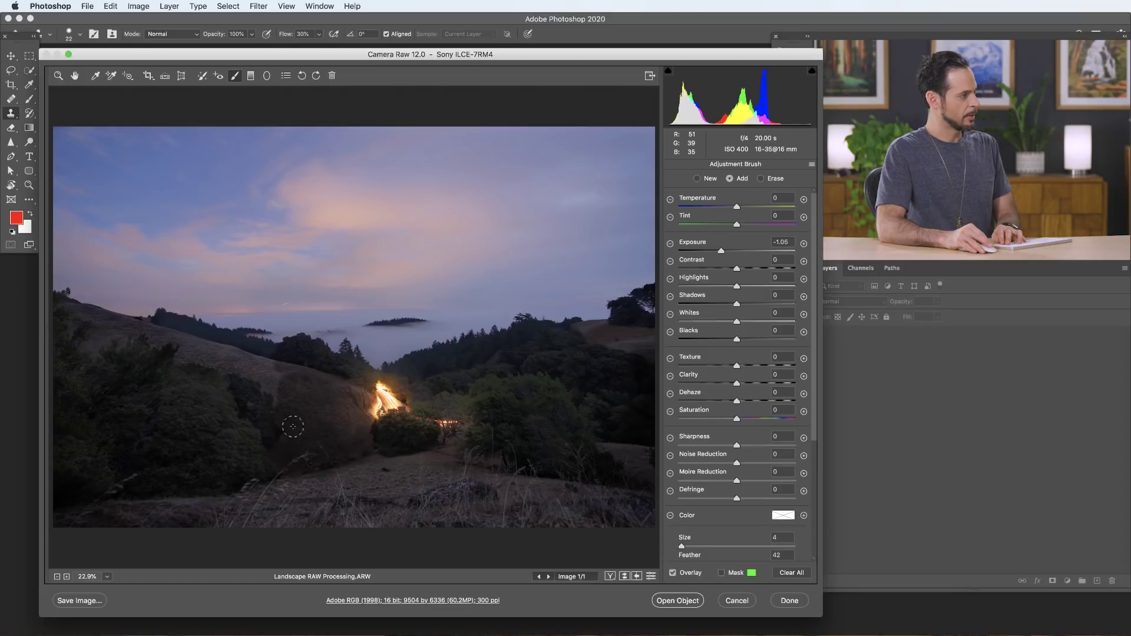
- Paint the darkening correction over the upper hillside and its ridge, adjusting the brush size from 2 upward
key("bracketleft")
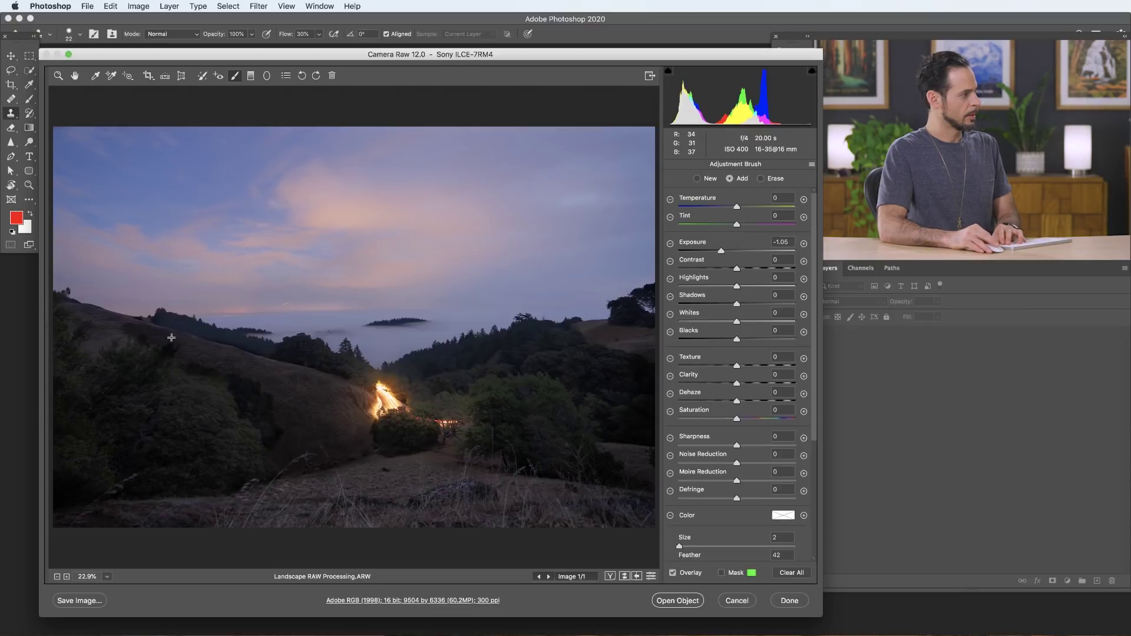
key("]")
key("]")
key("]")
key("]")
mouse_move(123, 338)
left_mouse_down()
mouse_move(98, 341)
mouse_move(147, 338)
left_mouse_up()
- Darken the foreground grass along the photo's lower edge with brush size 6, and reduce the brush size to 5
mouse_move(412, 501)
left_mouse_down()
mouse_move(407, 468)
mouse_move(265, 479)
mouse_move(156, 518)
mouse_move(444, 507)
mouse_move(440, 524)
mouse_move(495, 489)
mouse_move(541, 513)
mouse_move(464, 530)
left_mouse_up()
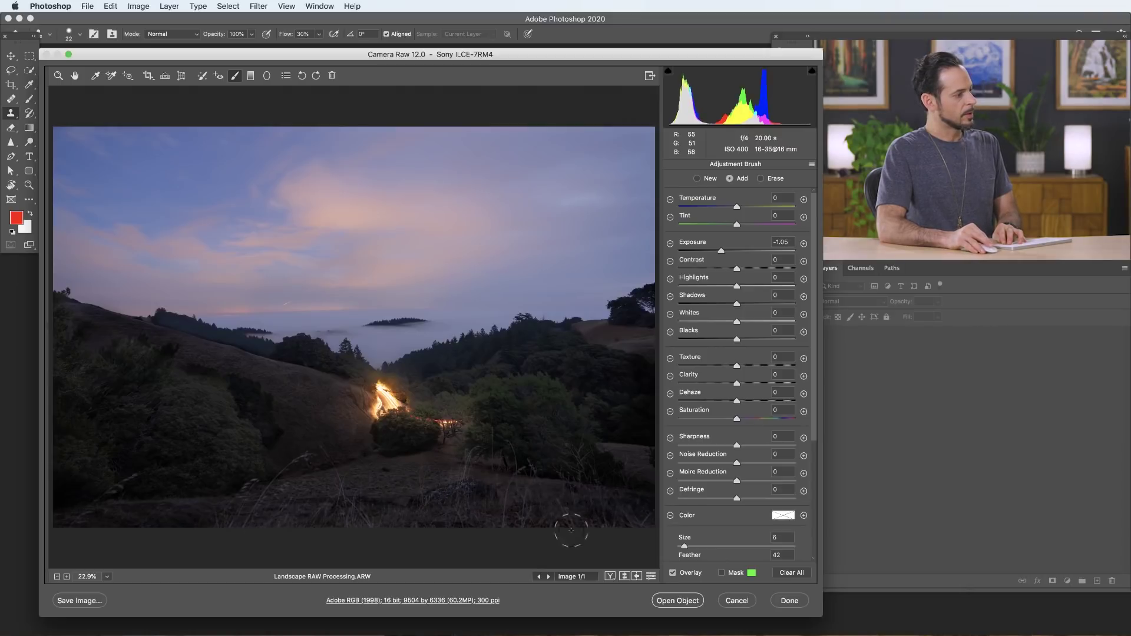
key("bracketleft")
key("bracketleft")
key("bracketleft")
key("bracketleft")
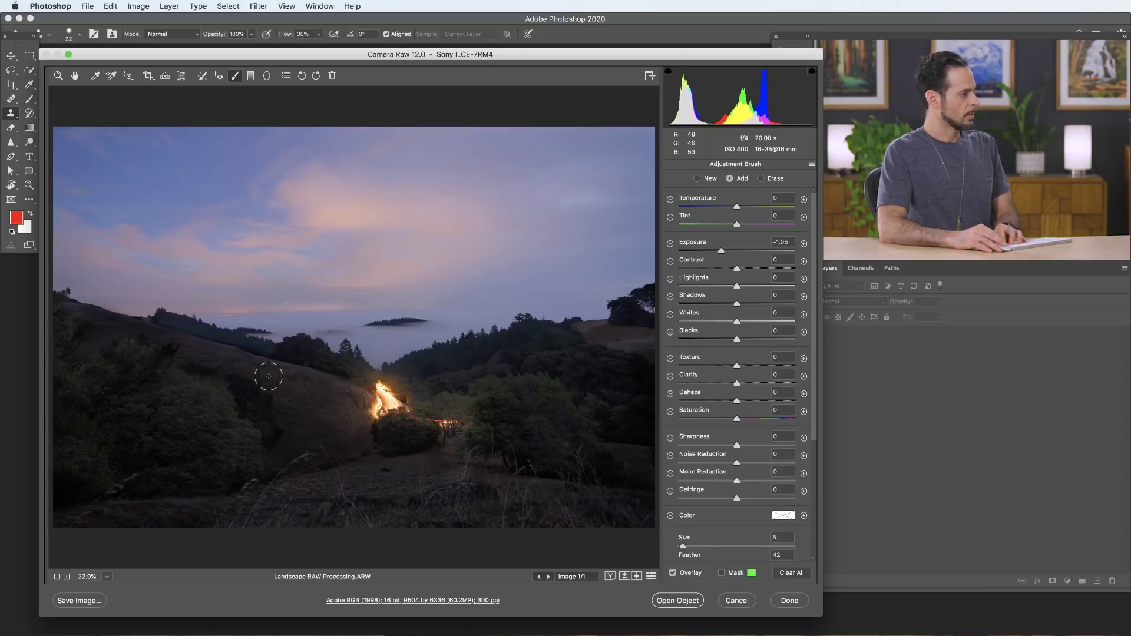
- Erase the darkening correction from the trees along the hillside's ridge line, using an eraser of size 3 with Feather 100
key("super+plus")
key("super+plus")
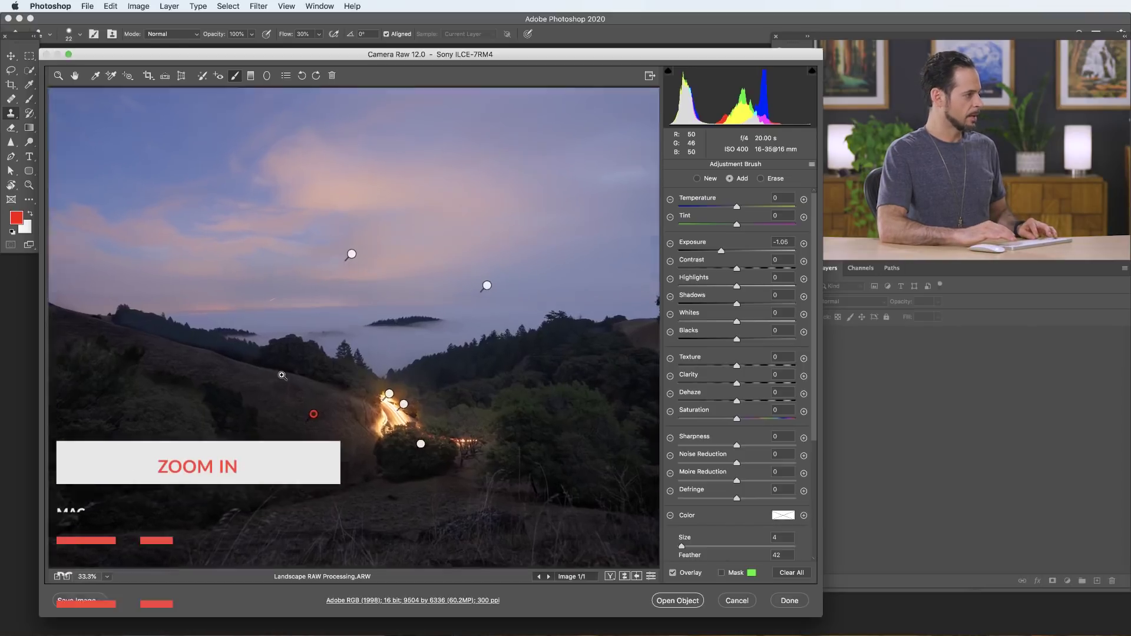
key("super+equal")
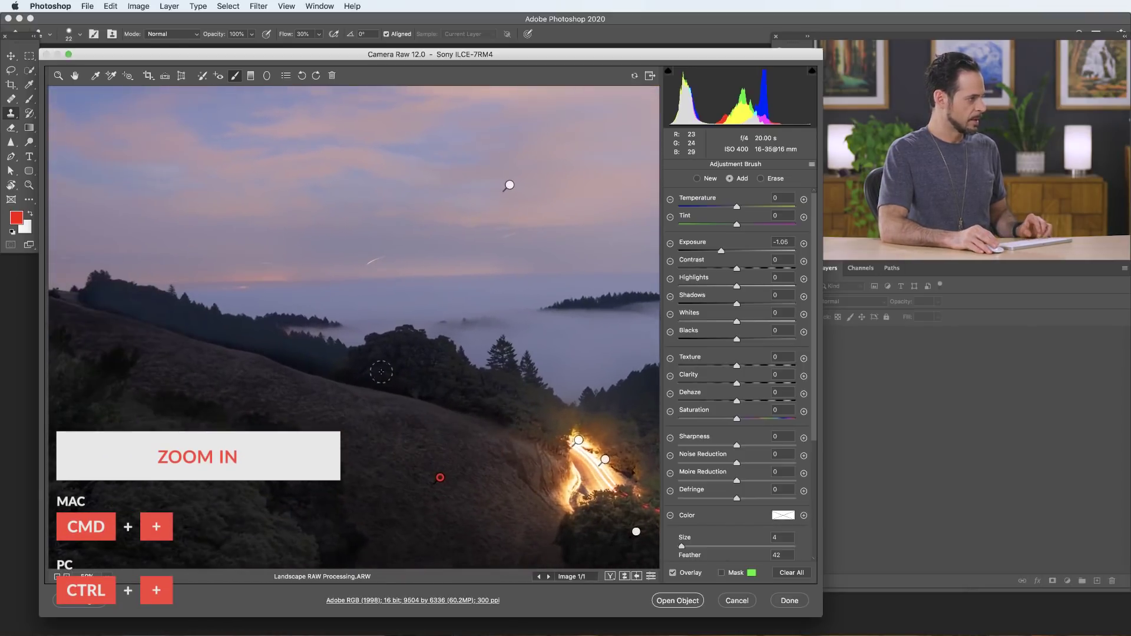
key("bracketleft")
key("bracketleft")
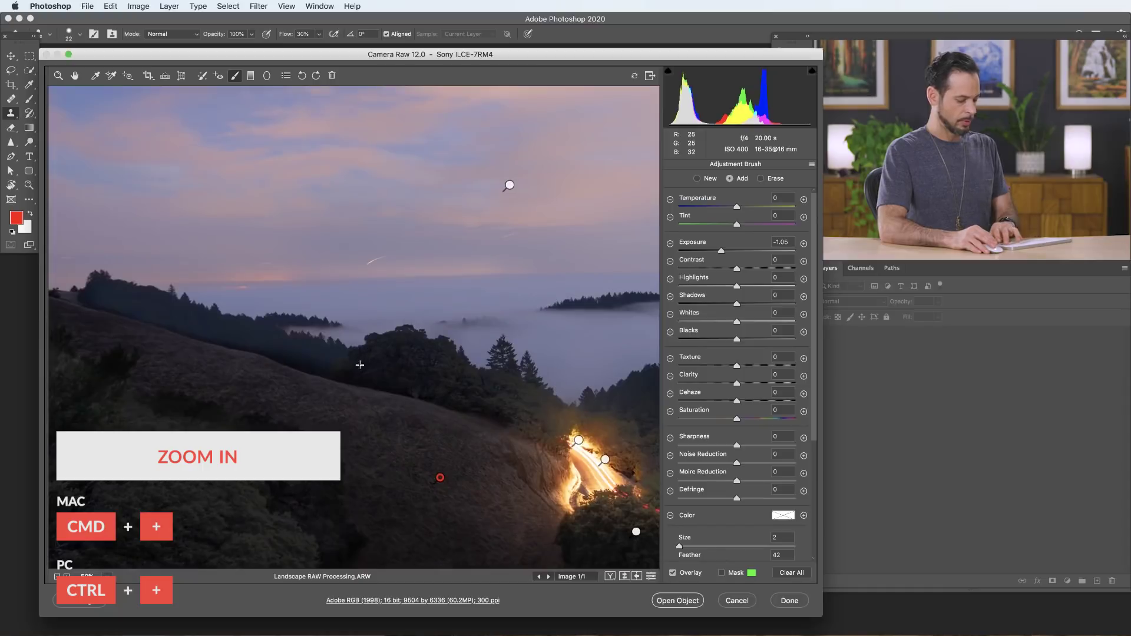
key("alt")
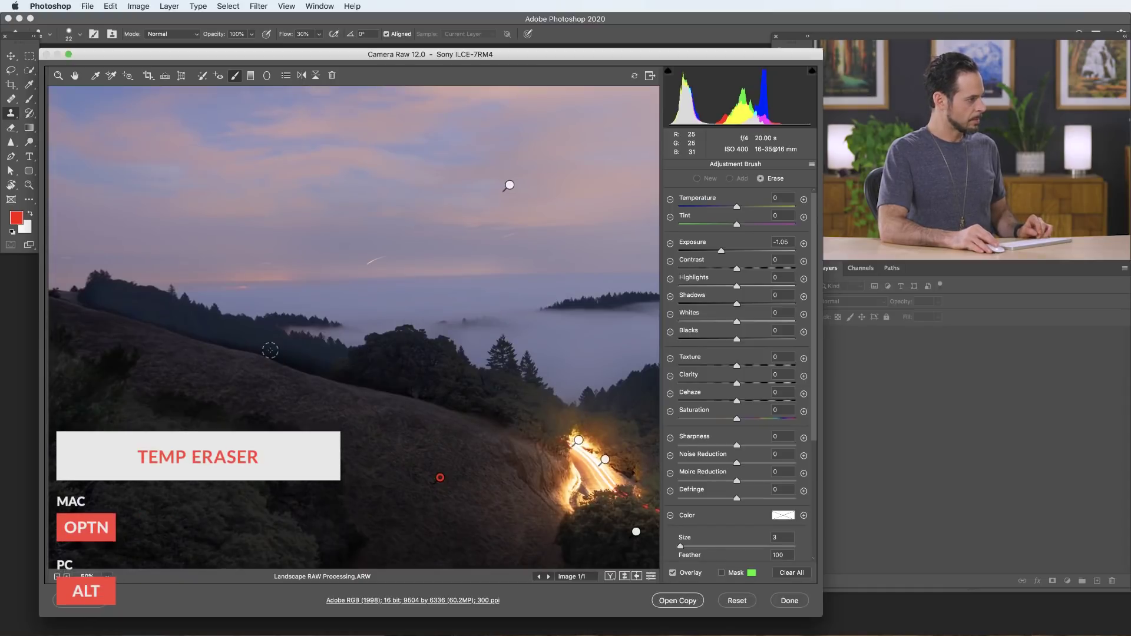
left_click_drag(270, 351, 313, 364)
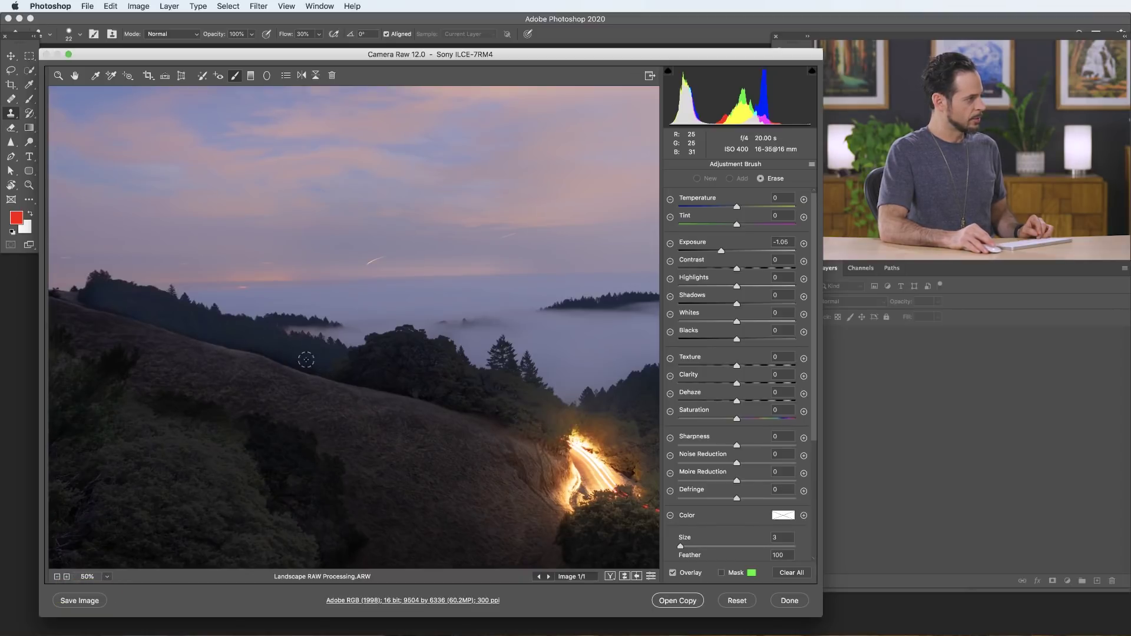
key("alt")
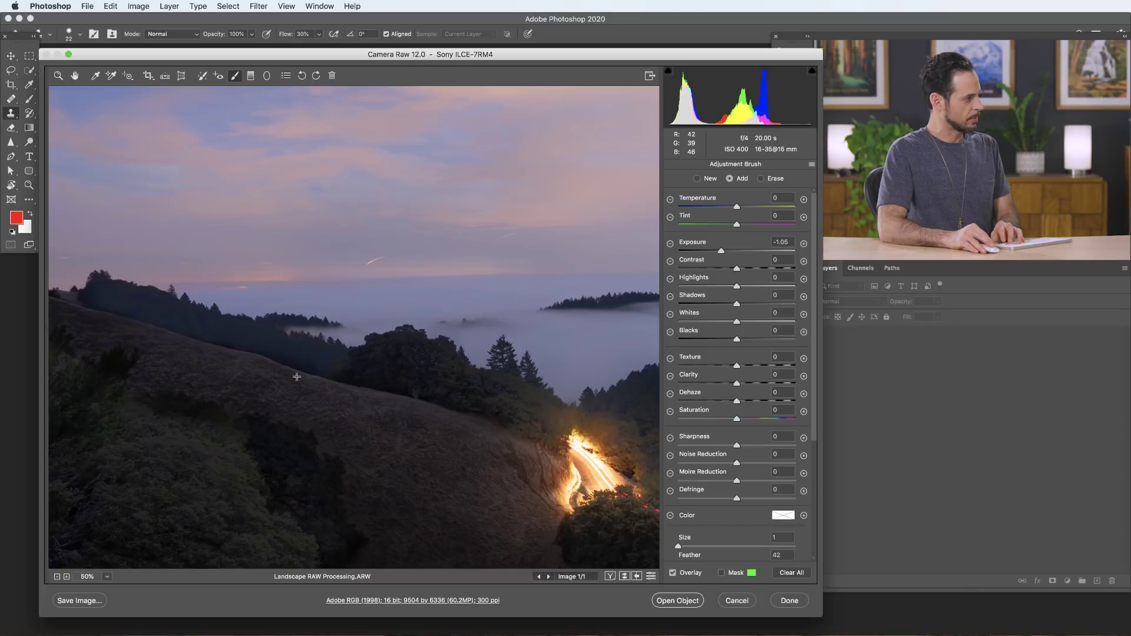
key("alt")
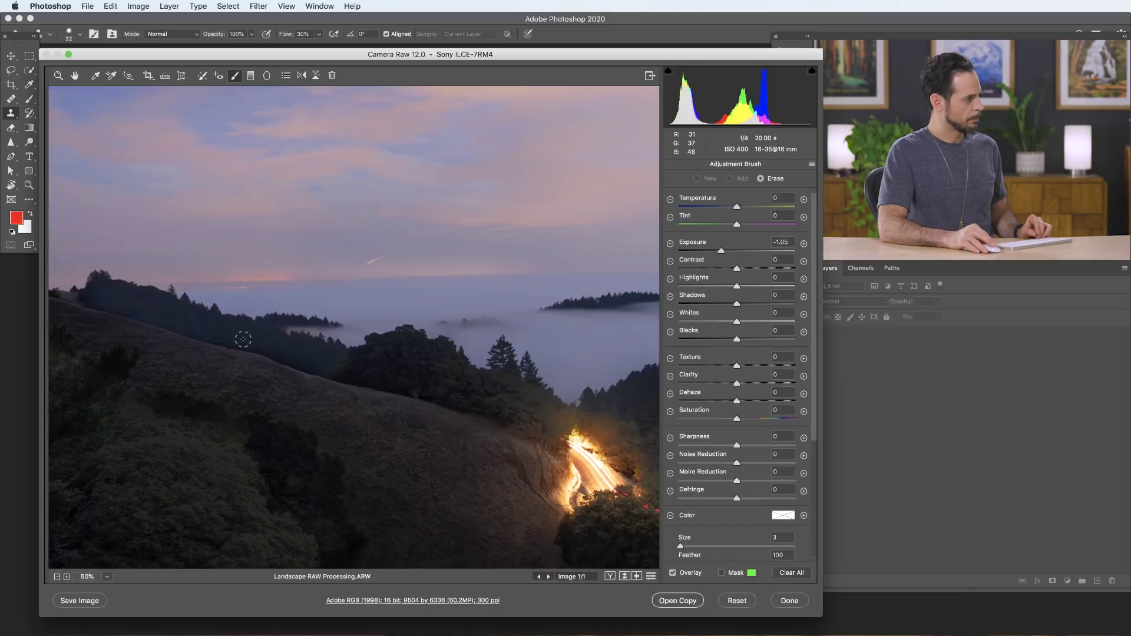
left_click_drag(305, 356, 358, 374)
- Start a new Adjustment Brush correction and increase the brush size to 9
key("super+minus")
key("super+minus")
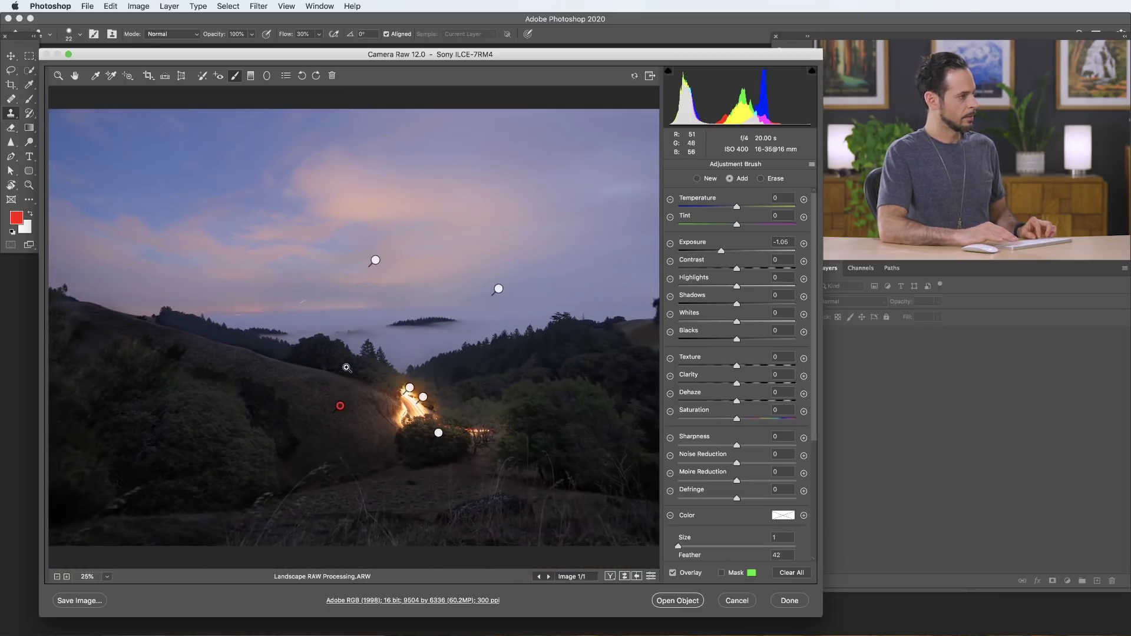
left_click_drag(419, 375, 361, 372)
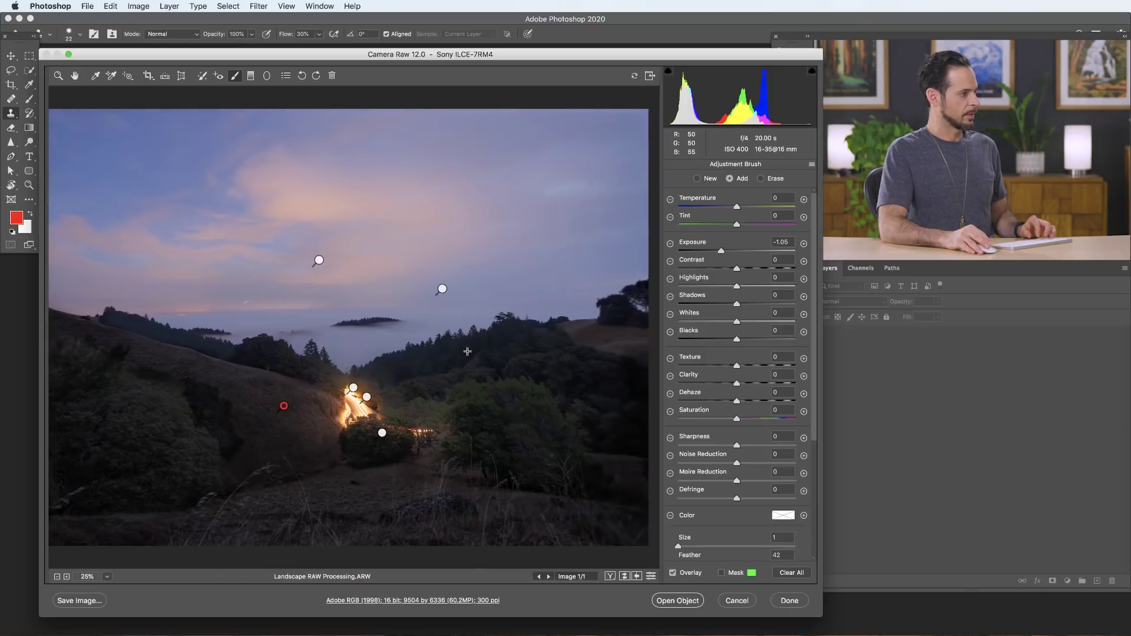
left_click(699, 177)
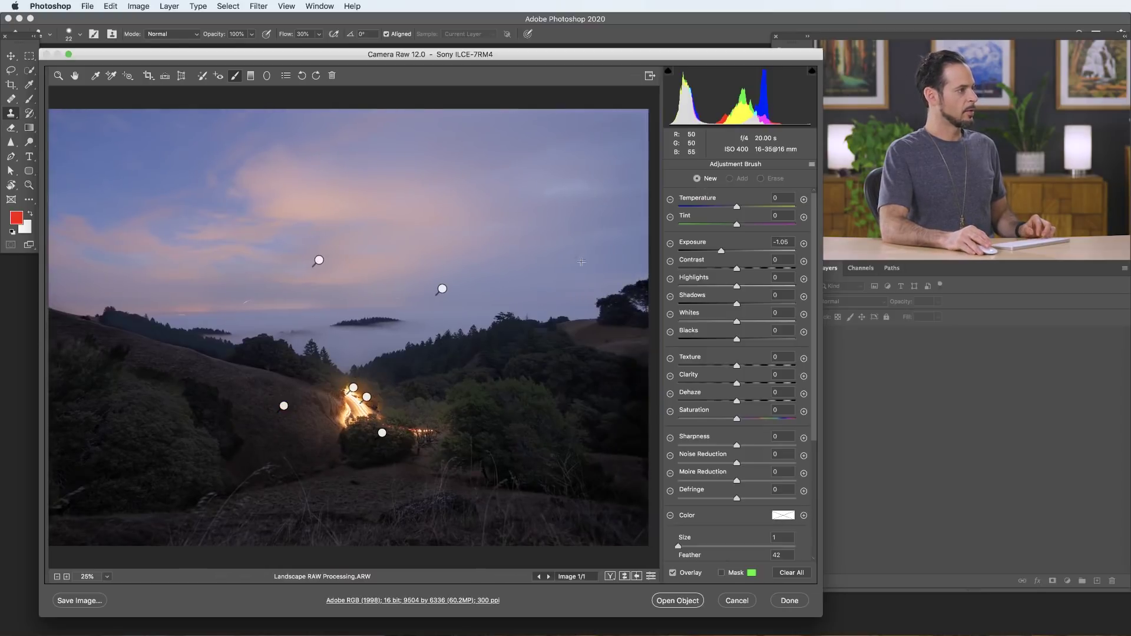
key("bracketright")
key("bracketright")
key("bracketright")
key("bracketright")
key("bracketright")
key("bracketright")
key("bracketright")
key("bracketright")
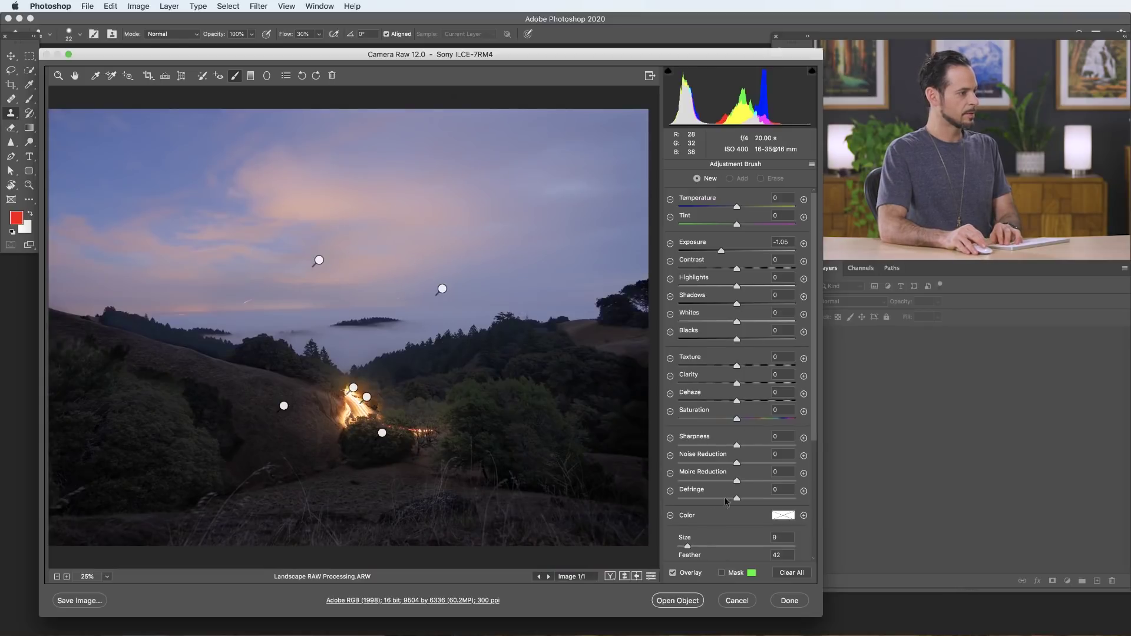
- Paint a brightening correction over the clouds in the sky with Exposure +1.35 and brush size 14
scroll(727, 501, "down", 2)
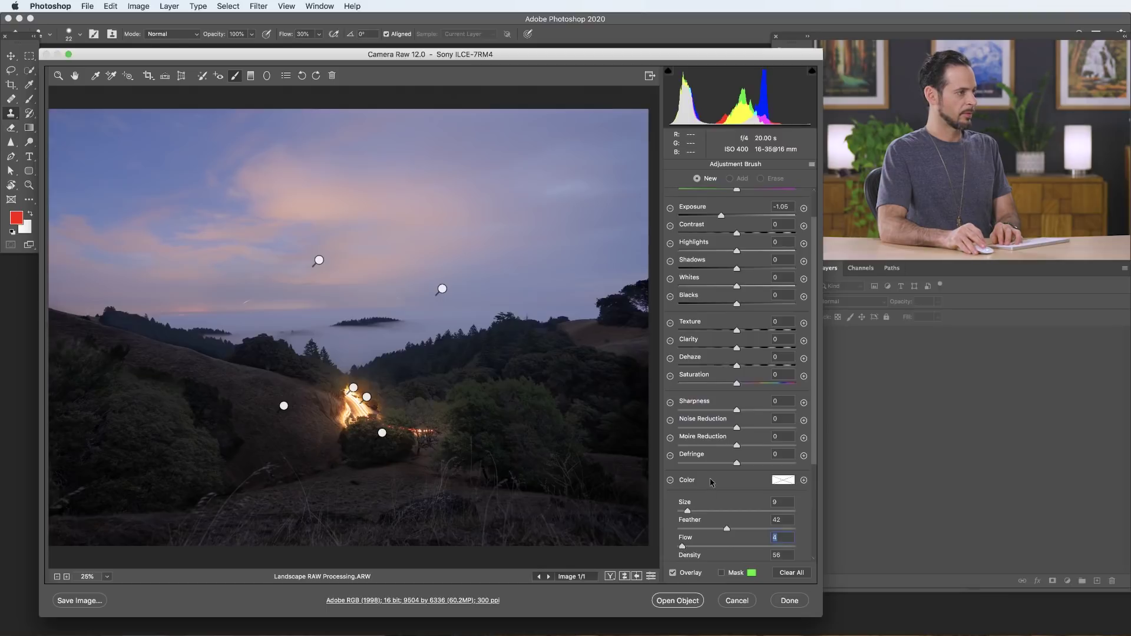
scroll(710, 474, "up", 2)
key("bracketright")
key("bracketright")
key("bracketright")
key("bracketright")
key("bracketright")
left_click(373, 256)
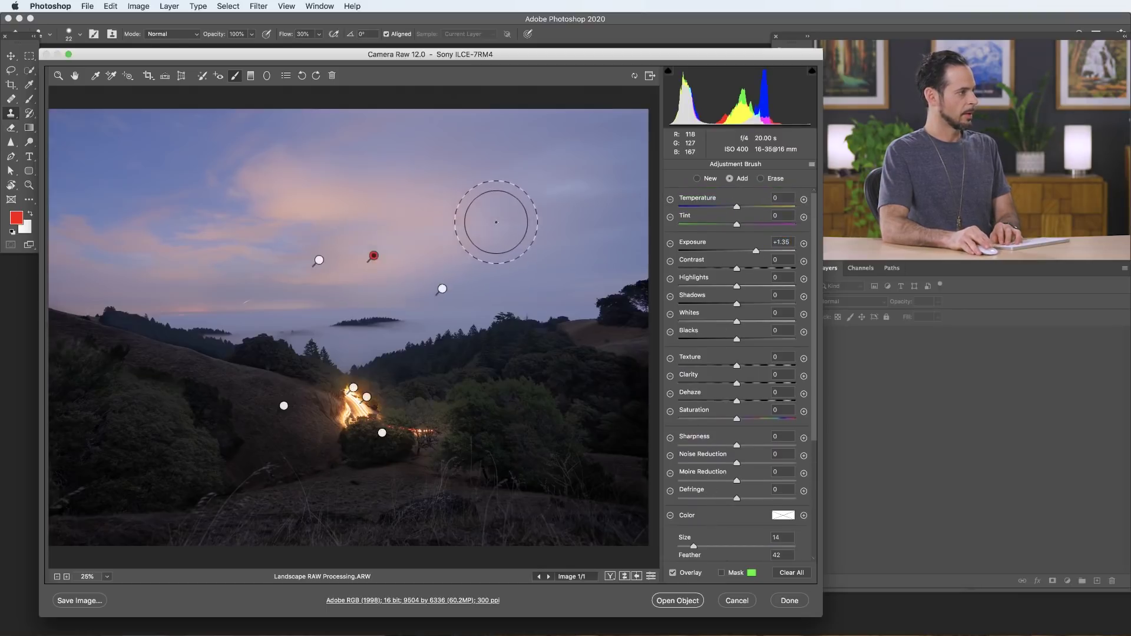
mouse_move(257, 253)
left_mouse_down()
mouse_move(293, 195)
mouse_move(548, 202)
mouse_move(184, 275)
mouse_move(345, 238)
mouse_move(354, 193)
left_mouse_up()
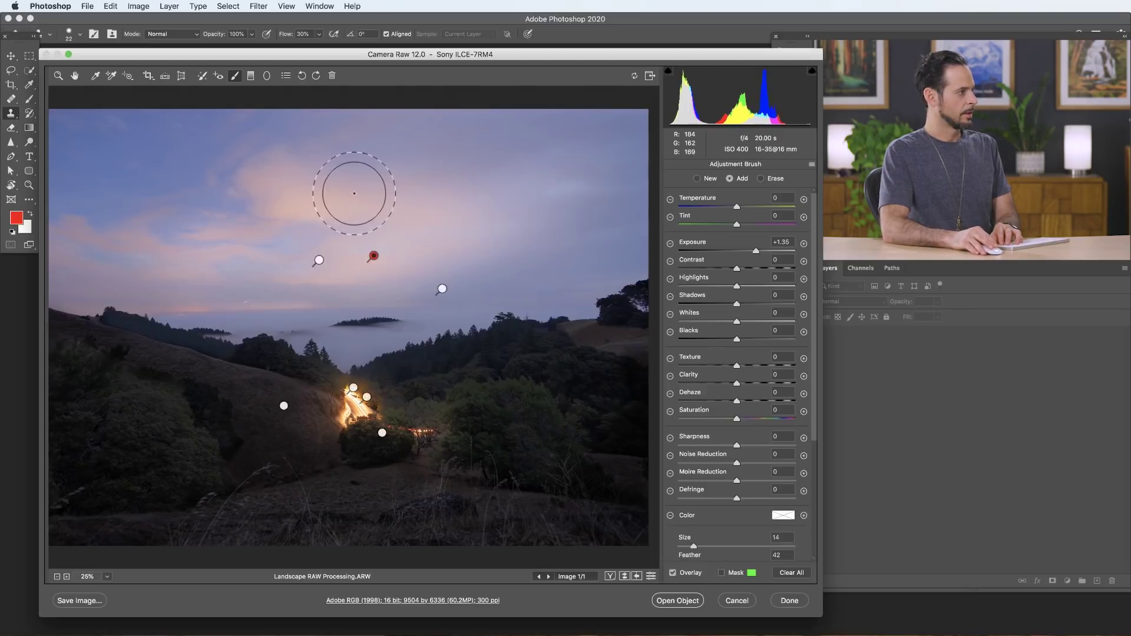
left_click_drag(458, 246, 257, 297)
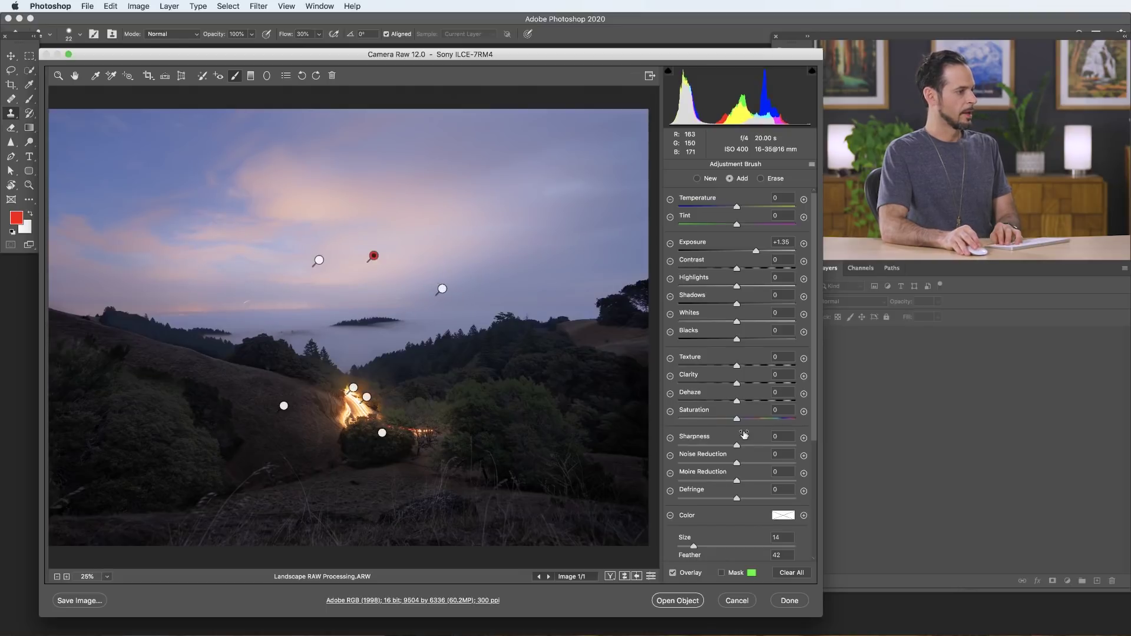
- Limit the cloud correction with a Luminance range mask, setting the Luminance Range to 84/100
scroll(744, 434, "down", 5)
left_click(743, 477)
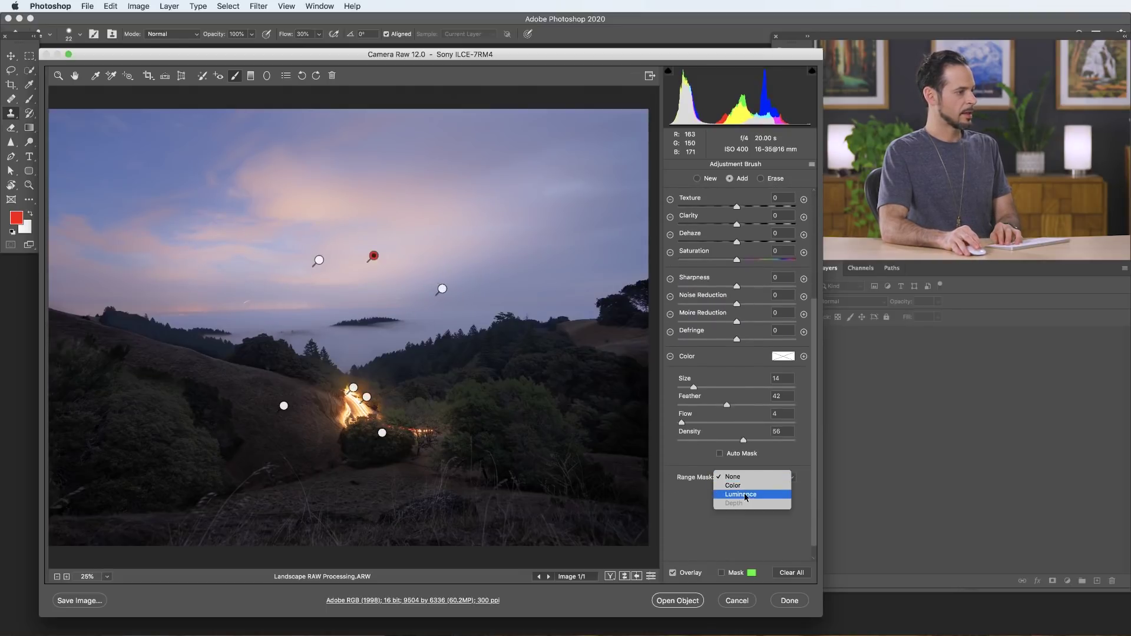
left_click(744, 494)
left_click_drag(678, 530, 779, 532)
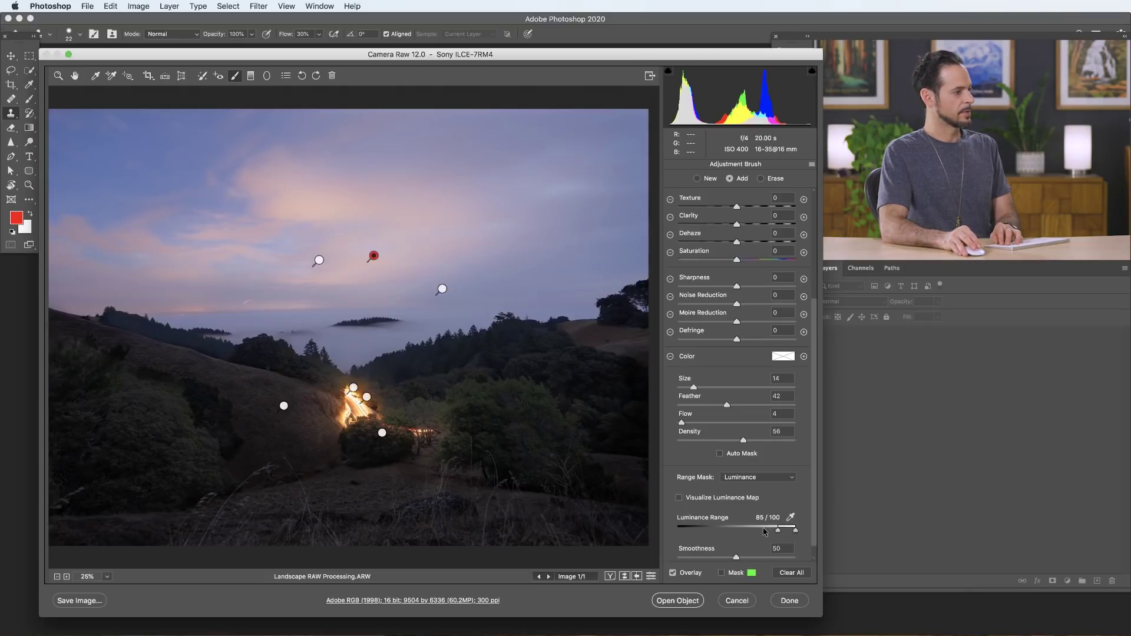
left_click_drag(776, 530, 678, 530)
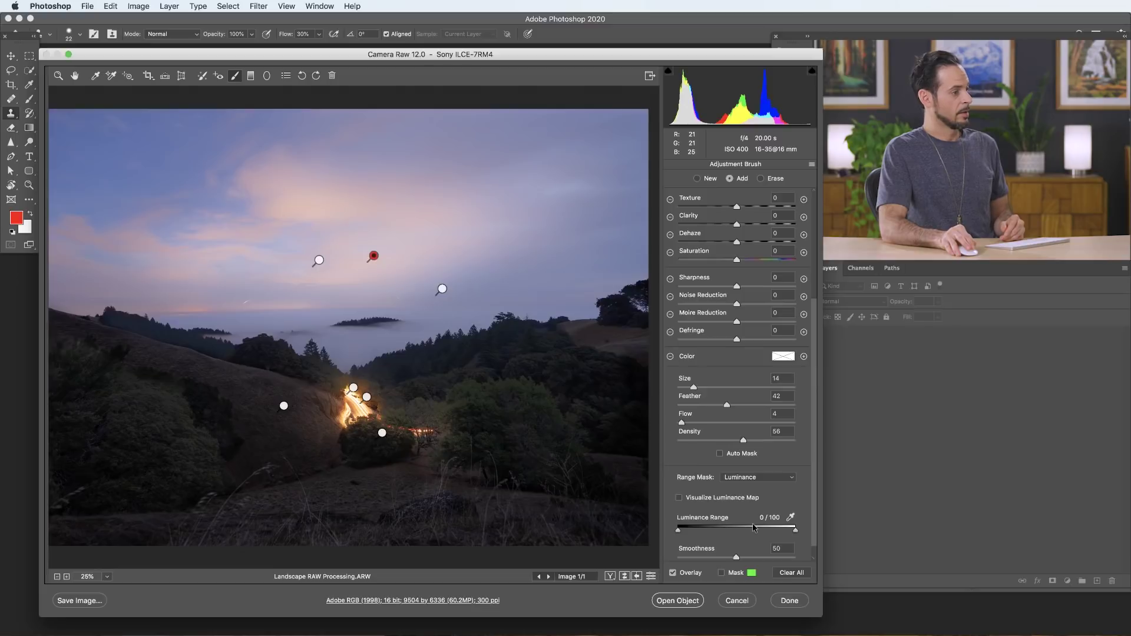
left_click_drag(678, 530, 747, 532)
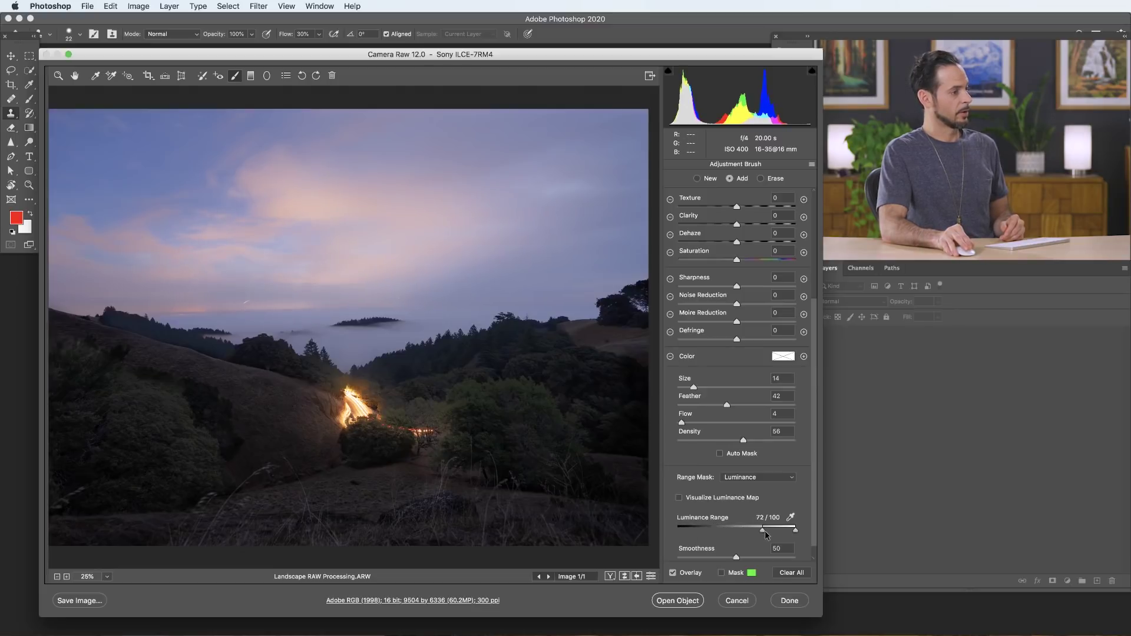
left_click_drag(781, 533, 780, 533)
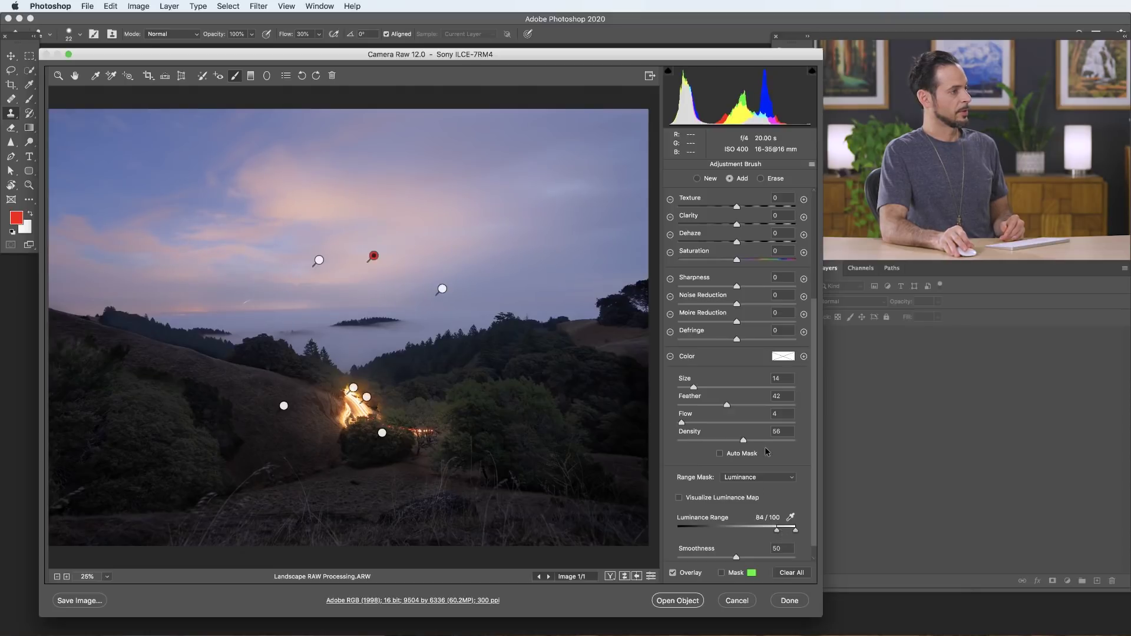
- Set the cloud correction's Exposure to +2.15 and Temperature to +62, and slightly raise the lower limit of its Luminance Range
scroll(775, 305, "up", 5)
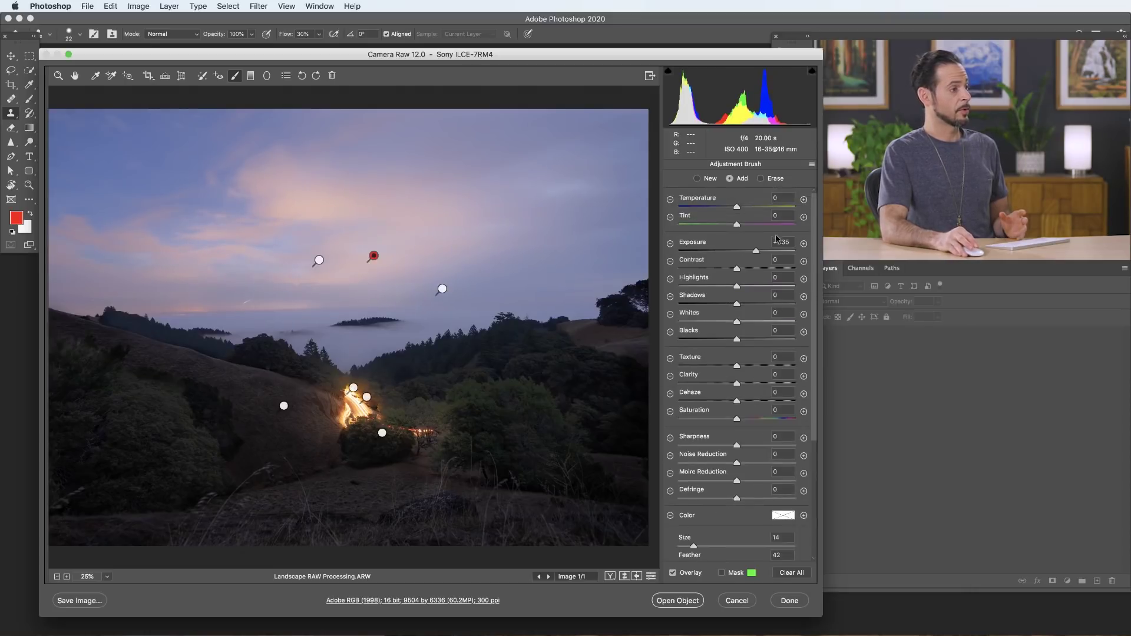
left_click_drag(759, 251, 768, 251)
left_click_drag(741, 207, 758, 207)
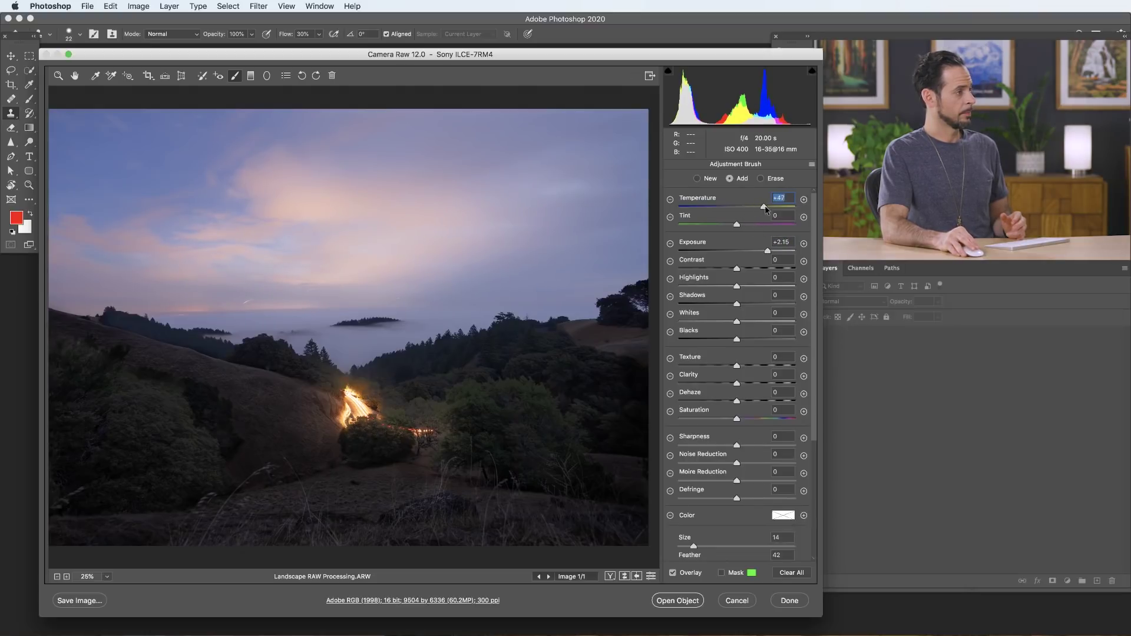
scroll(758, 318, "down", 4)
scroll(759, 318, "down", 2)
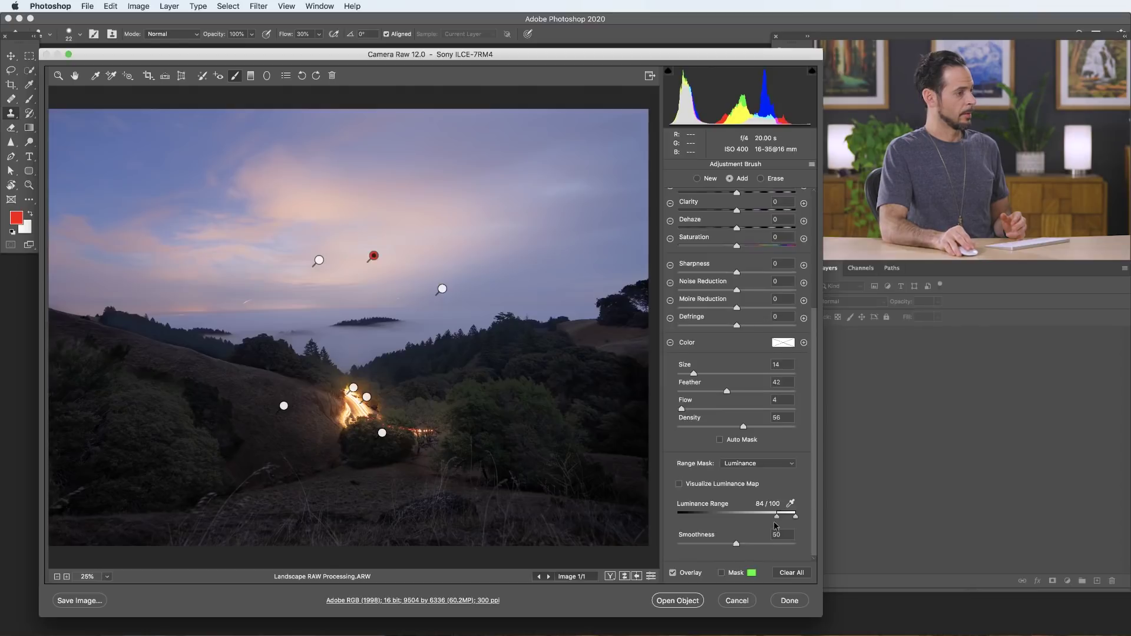
left_click_drag(776, 517, 781, 519)
scroll(700, 386, "up", 4)
scroll(699, 386, "up", 1)
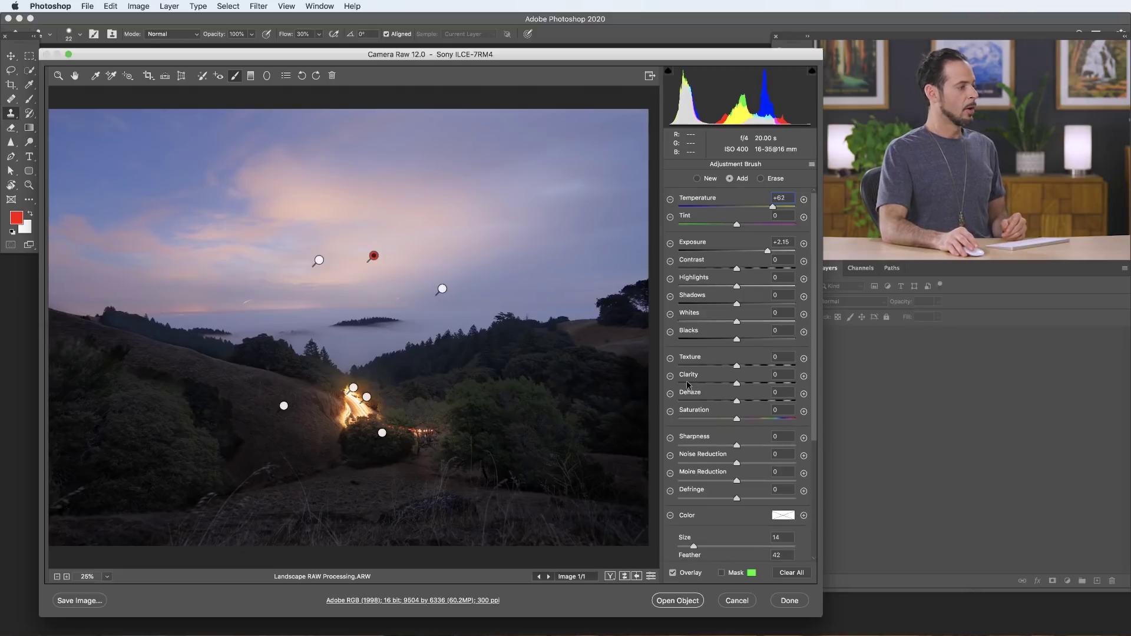
- Compare the photo before and after the corrections in the Left/Right, Top/Bottom Split and Top/Bottom views
left_click(611, 577)
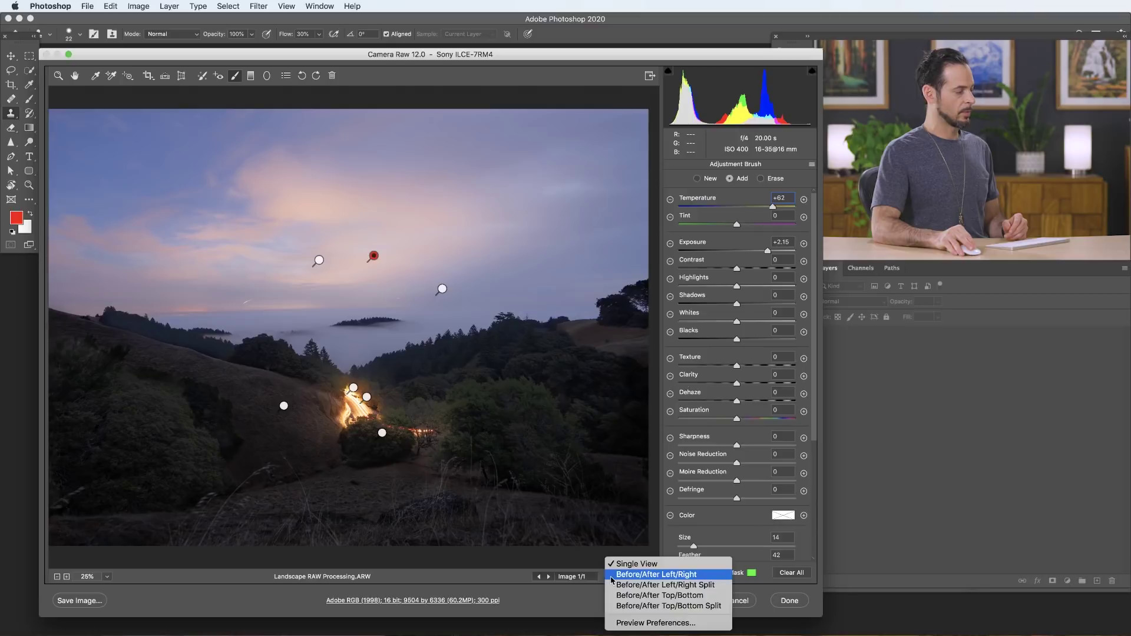
left_click(656, 574)
left_click(611, 577)
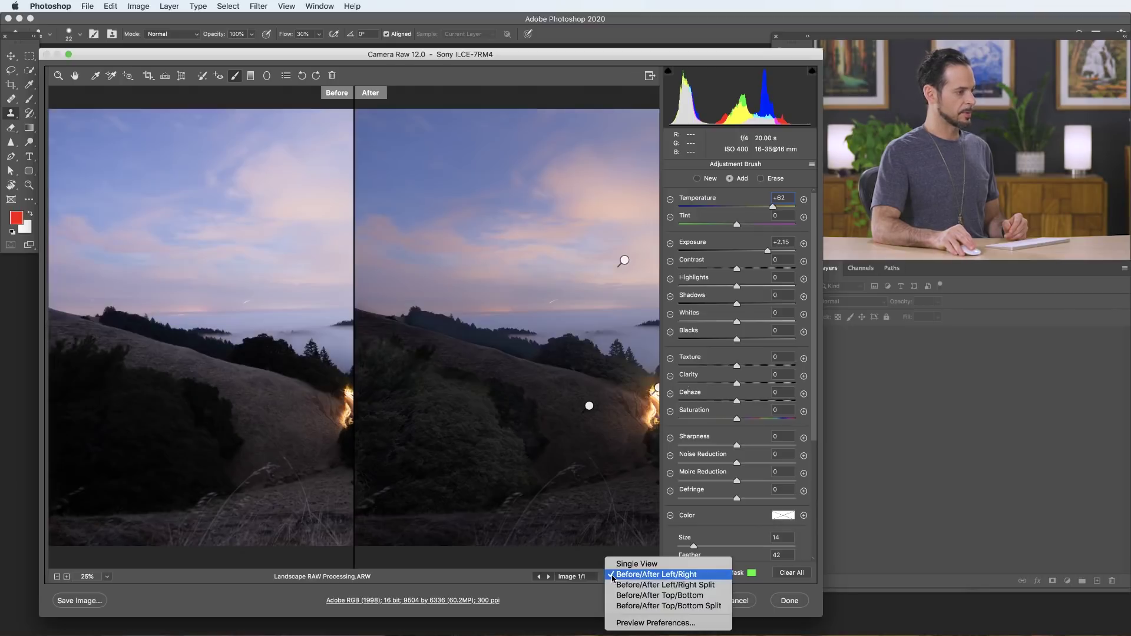
left_click(636, 605)
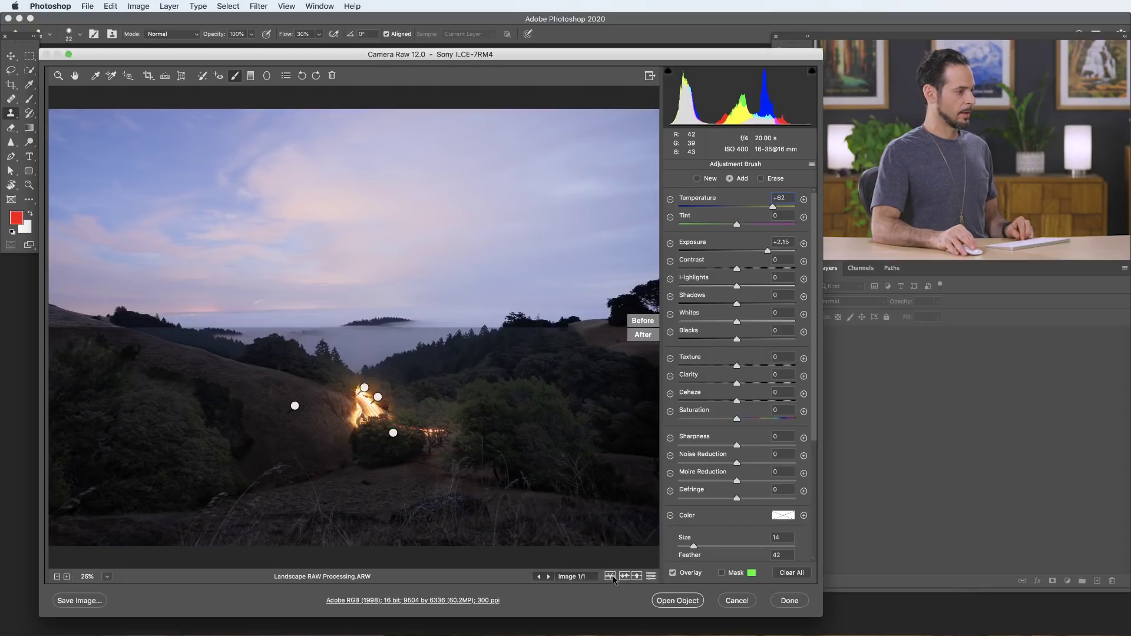
left_click(611, 577)
left_click(636, 592)
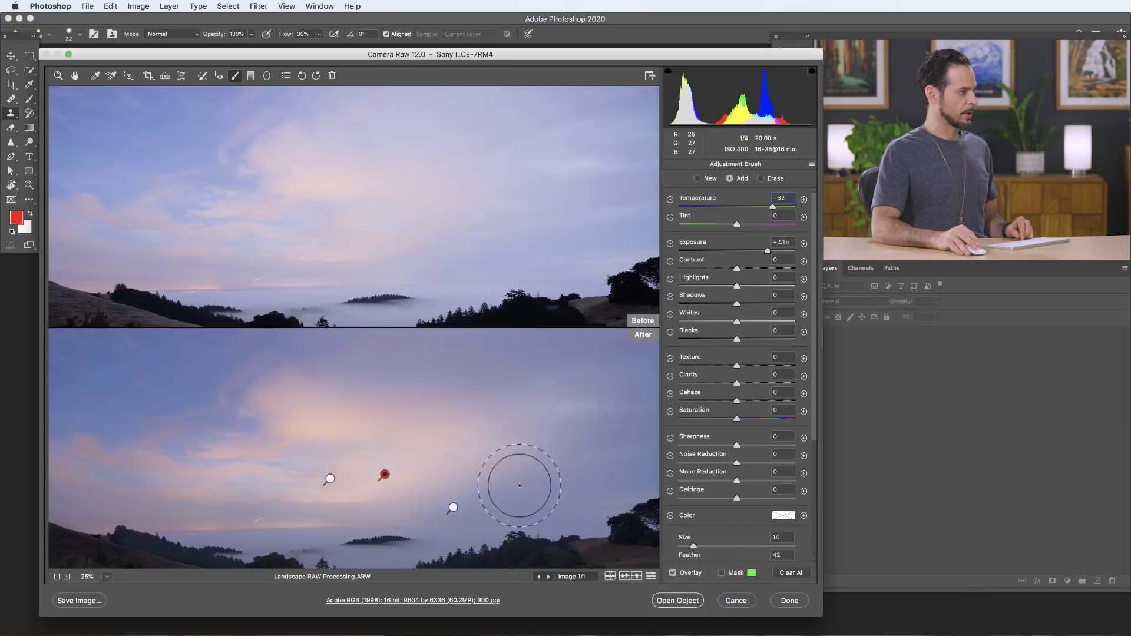
mouse_move(511, 486)
left_mouse_down()
mouse_move(507, 326)
mouse_move(509, 351)
left_mouse_up()
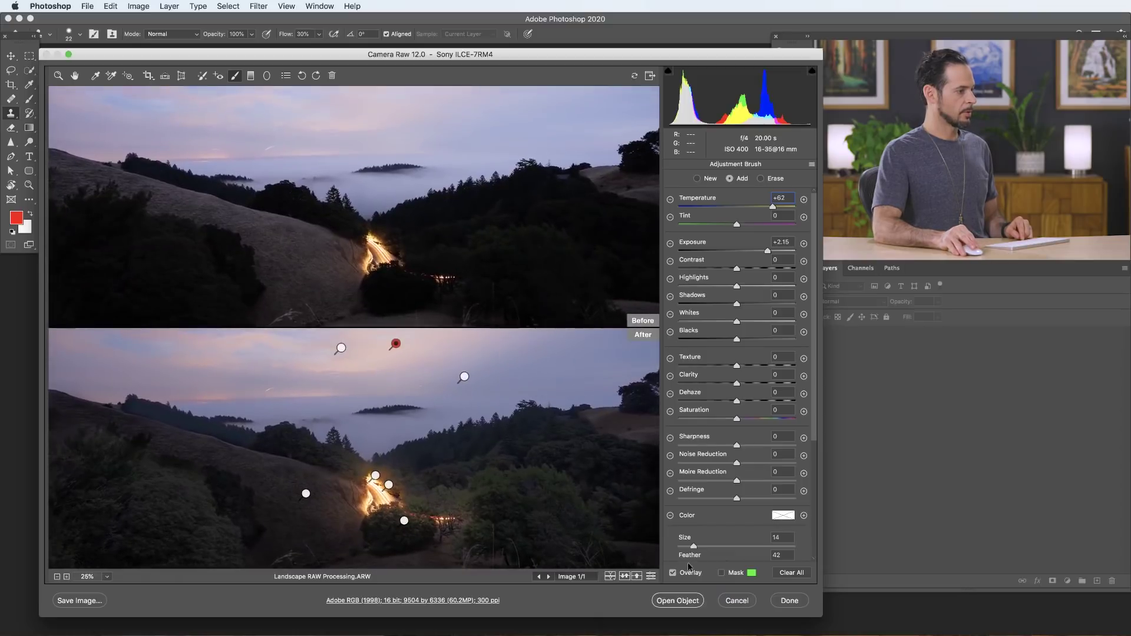
- Hide the correction pins, examine the hillsides and light trails in the before/after comparison, and return to Single View
left_click(673, 575)
mouse_move(516, 491)
left_mouse_down()
mouse_move(500, 404)
mouse_move(477, 406)
mouse_move(450, 438)
left_mouse_up()
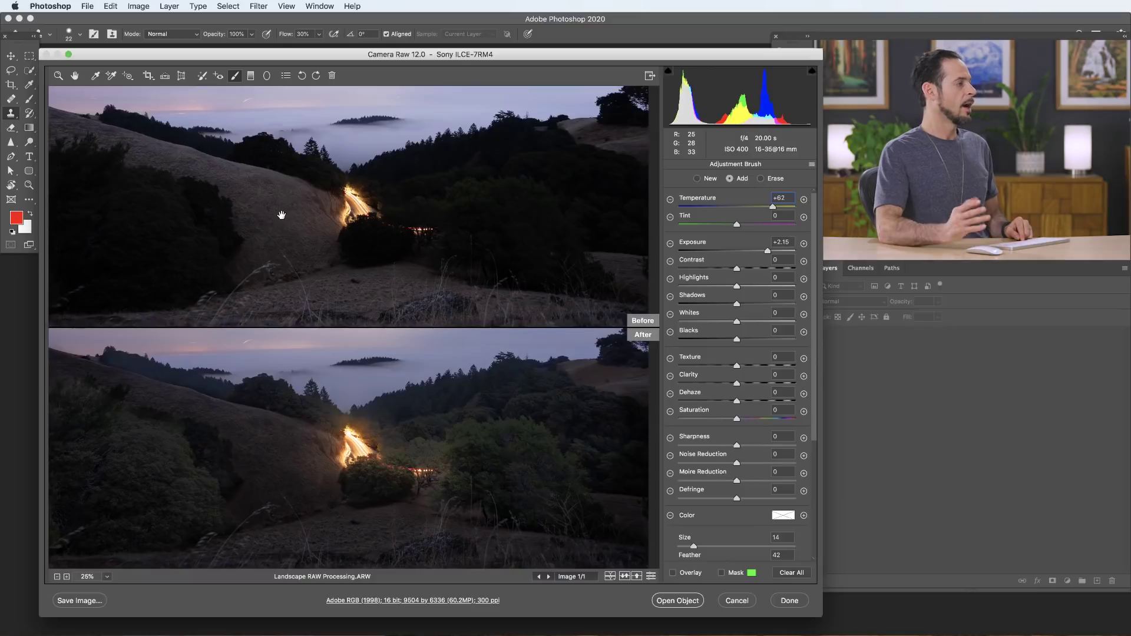
left_click_drag(282, 215, 371, 396)
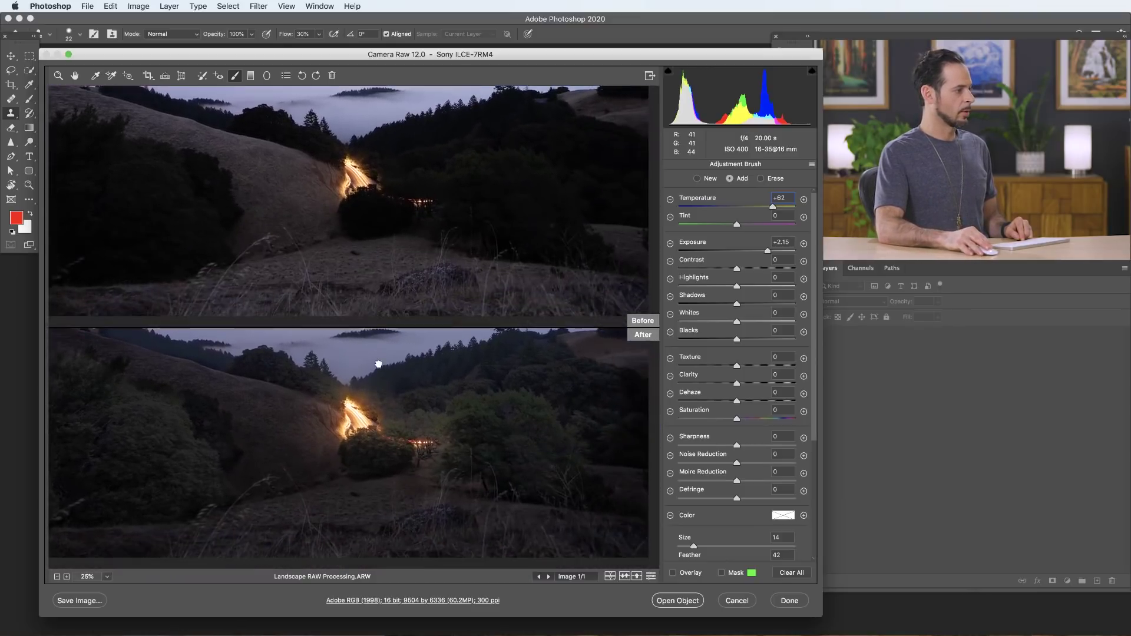
left_click(609, 580)
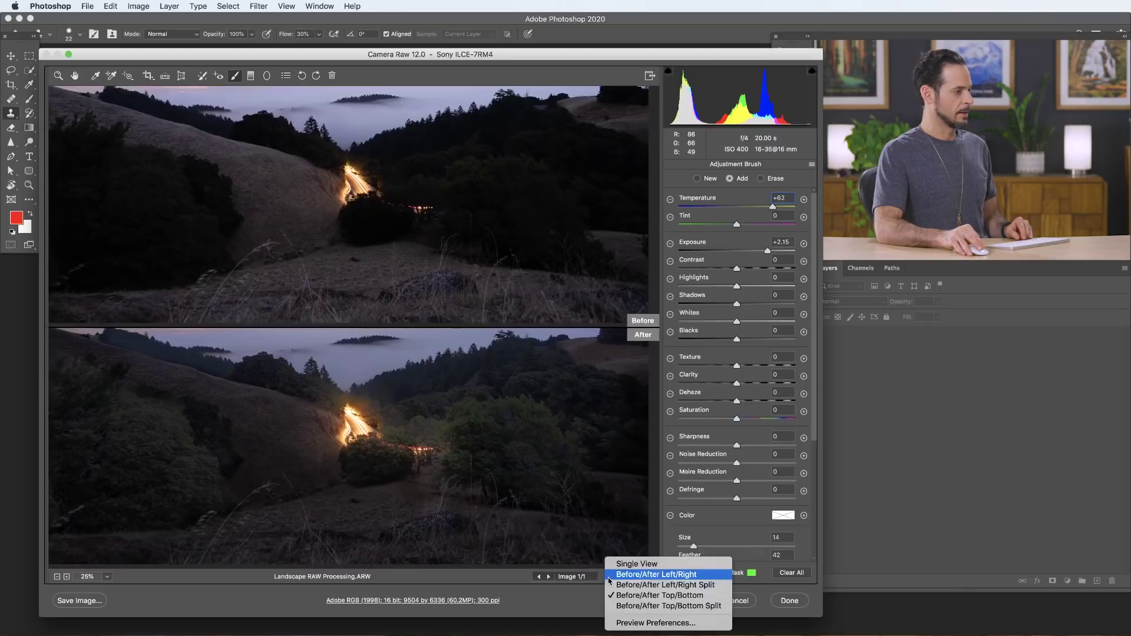
left_click(622, 562)
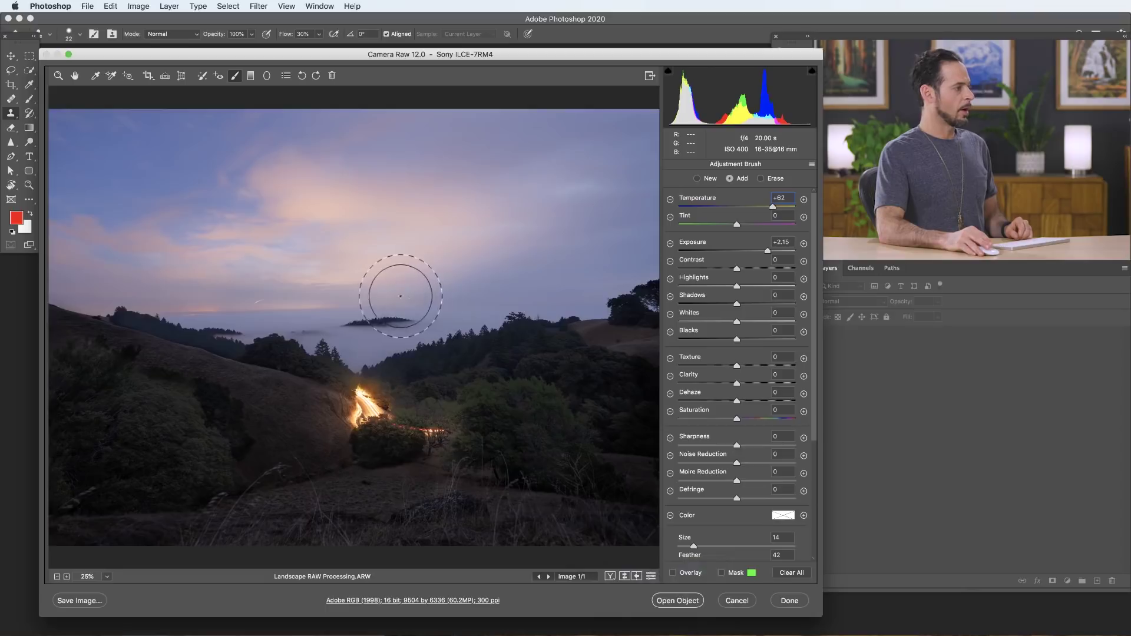
- Draw a circular Radial Filter centred on the light trails and set its Exposure to +1.05
left_click(267, 76)
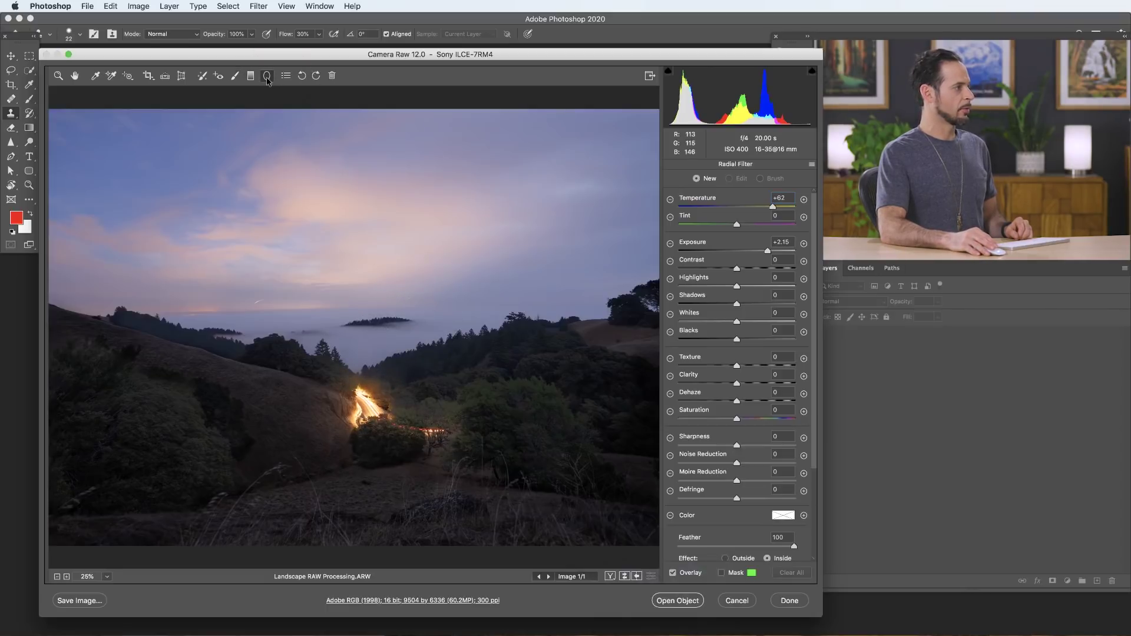
left_click_drag(369, 405, 436, 466)
mouse_move(771, 252)
left_mouse_down()
mouse_move(743, 252)
mouse_move(783, 251)
mouse_move(752, 253)
left_mouse_up()
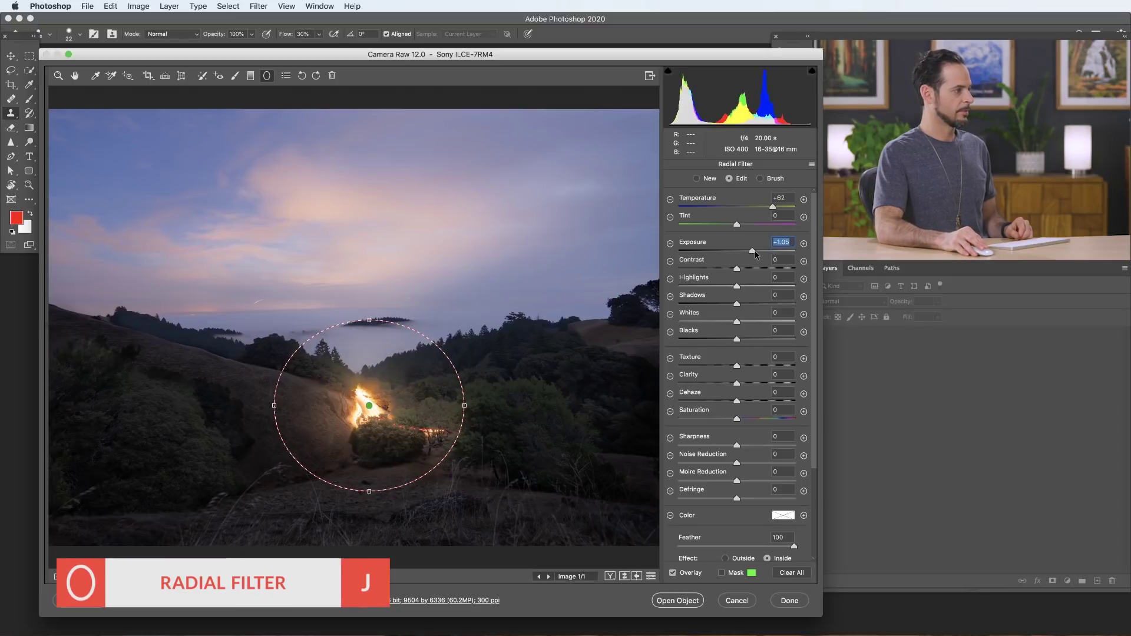
- Limit the radial filter with a Luminance range mask whose Luminance Range is 31 / 100
scroll(754, 295, "down", 4)
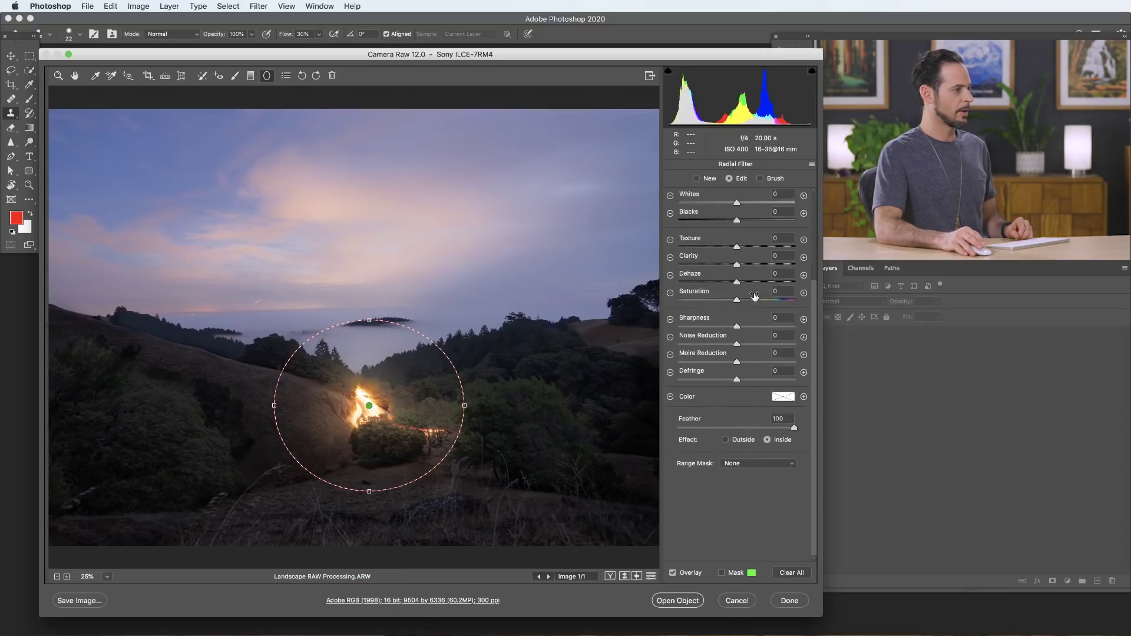
left_click(730, 464)
left_click(732, 482)
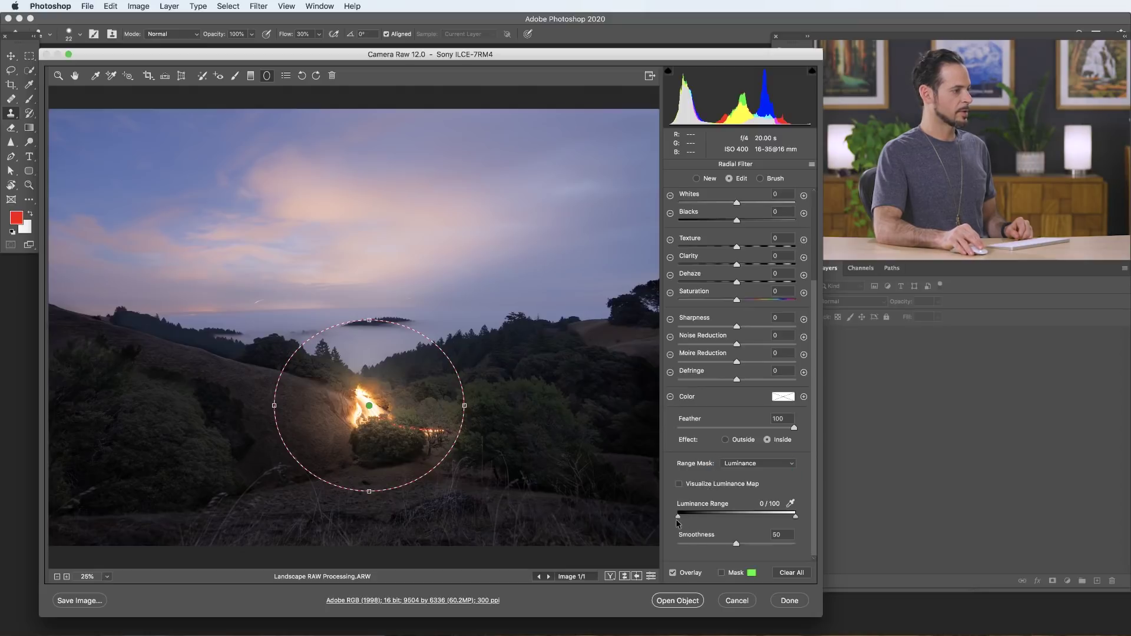
left_click_drag(692, 516, 718, 517)
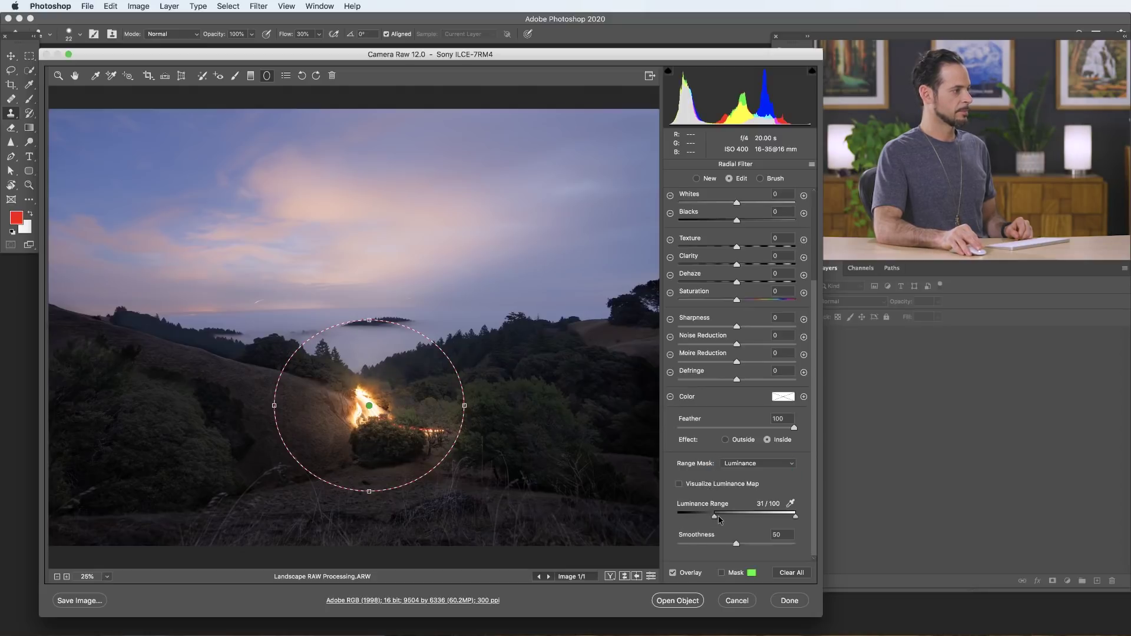
- Enlarge the radial filter in width and height, move it slightly up over the light trails, and hide the overlay
left_click_drag(467, 406, 478, 406)
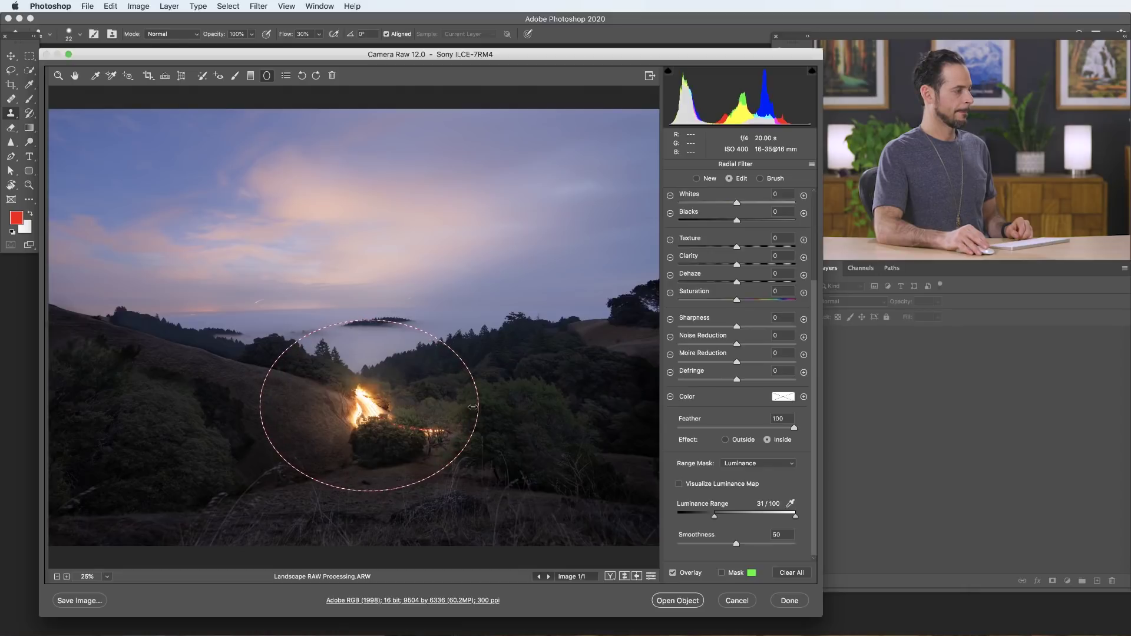
left_click_drag(369, 320, 367, 283)
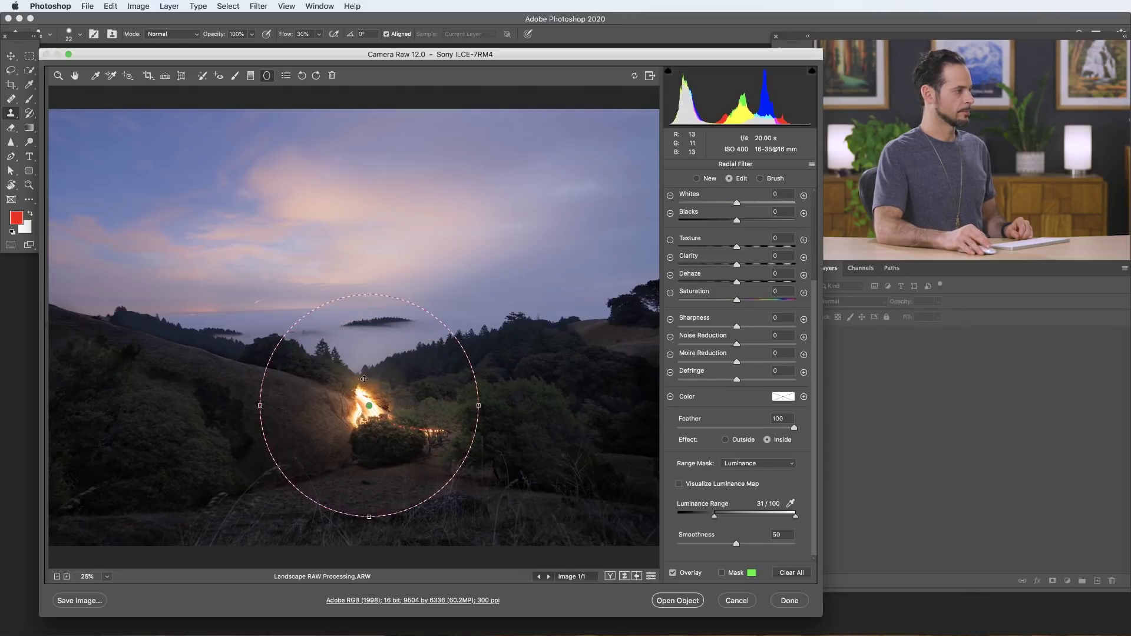
left_click_drag(368, 394, 374, 388)
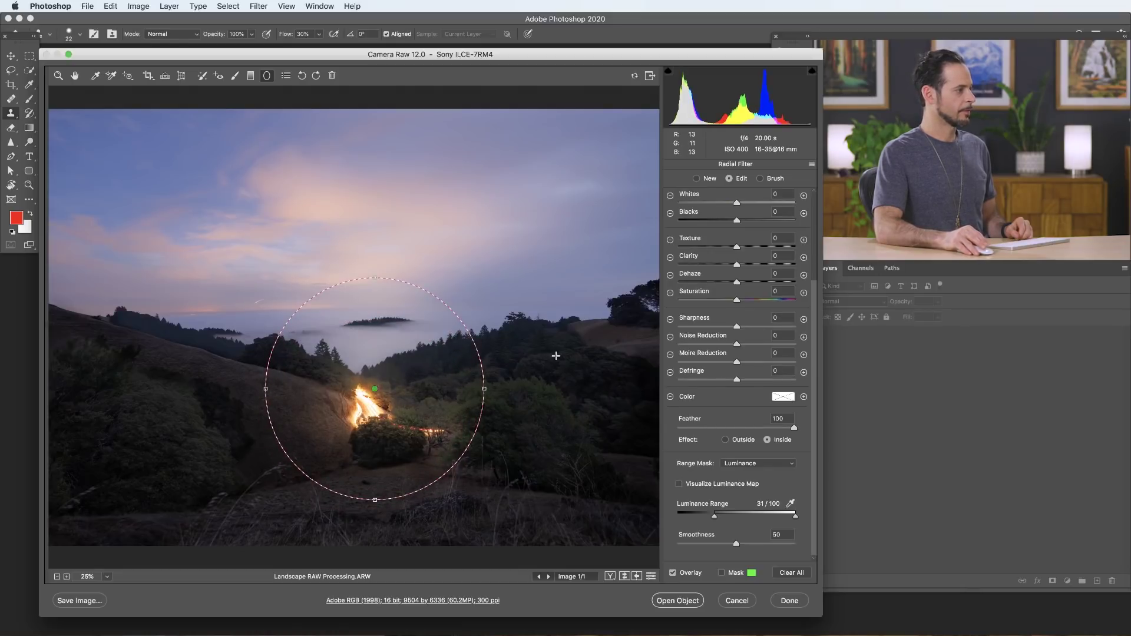
left_click(675, 573)
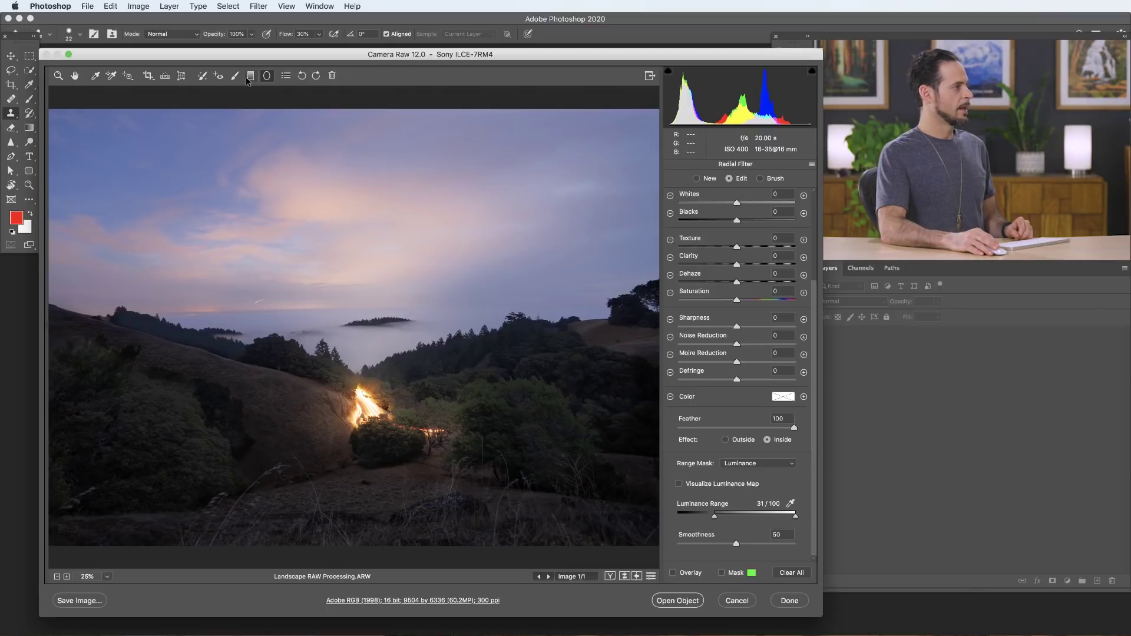
- Draw a Graduated Filter from the photo's upper edge down to the horizon, with Temperature 0 and Exposure -0.50
key("g")
left_click_drag(318, 109, 320, 305)
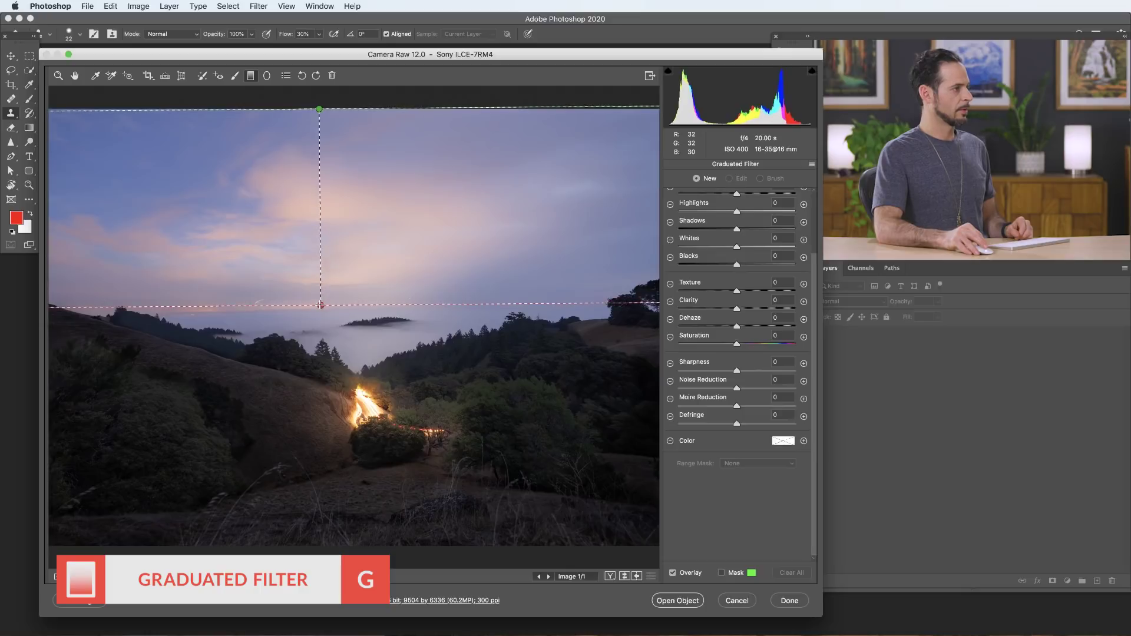
scroll(713, 339, "up", 3)
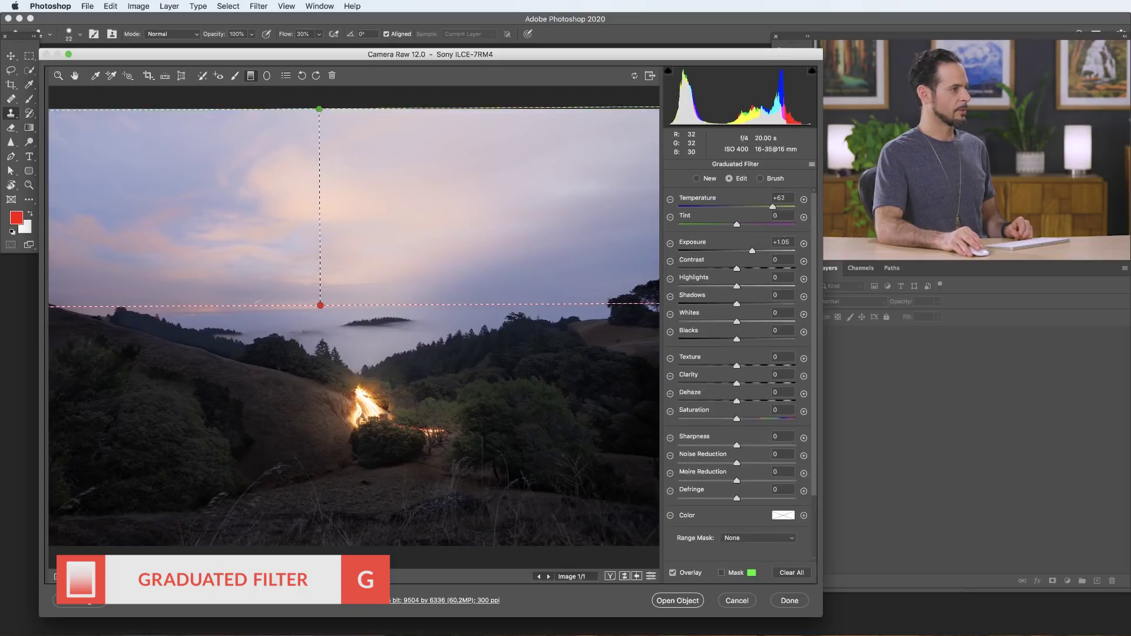
type("0")
left_click_drag(731, 251, 729, 253)
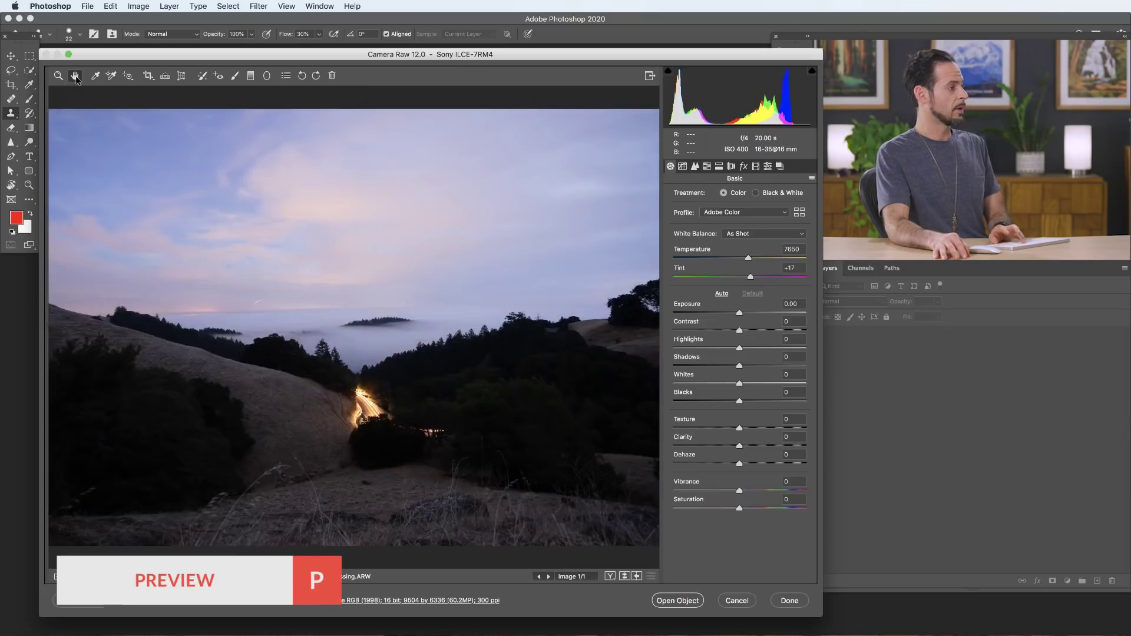
- Toggle the preview repeatedly to compare the sky, hillsides and light trails before and after all corrections
key("p")
key("p")
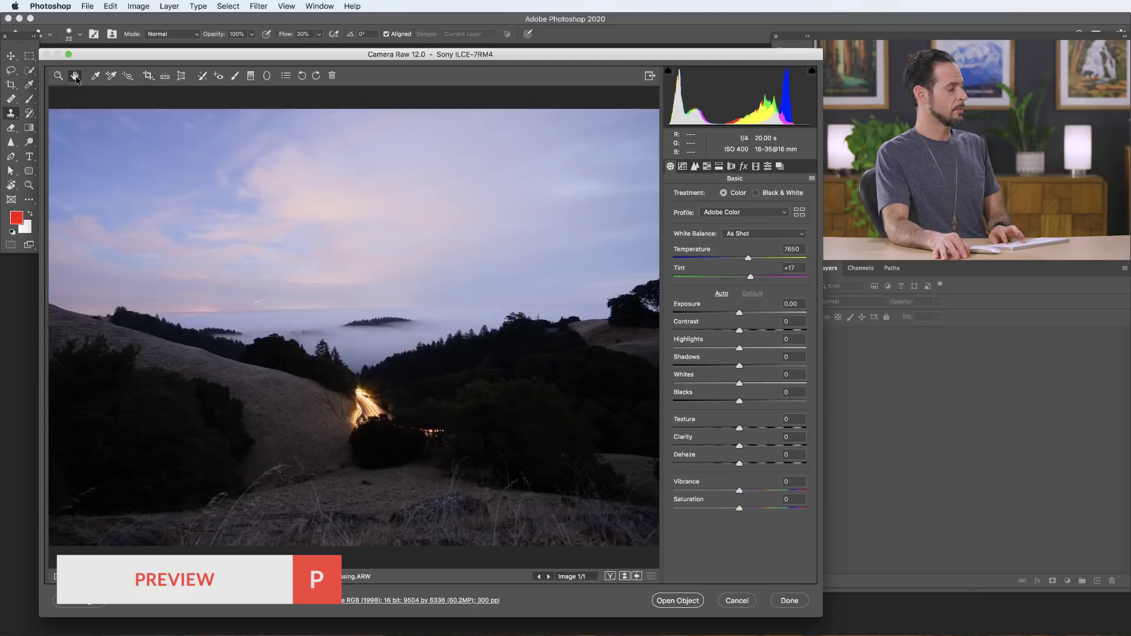
key("p")
key("p")
key("p")
key("p")
key("p")
key("p")
key("p")
key("p")
key("p")
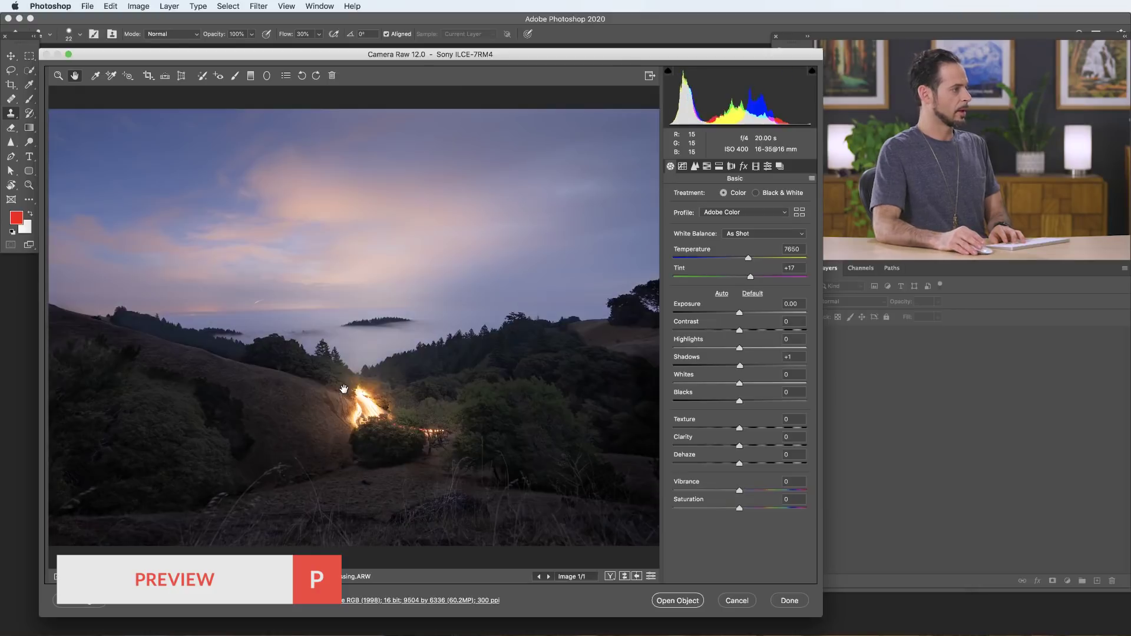
key("p")
key("p")
key("p")
key("p")
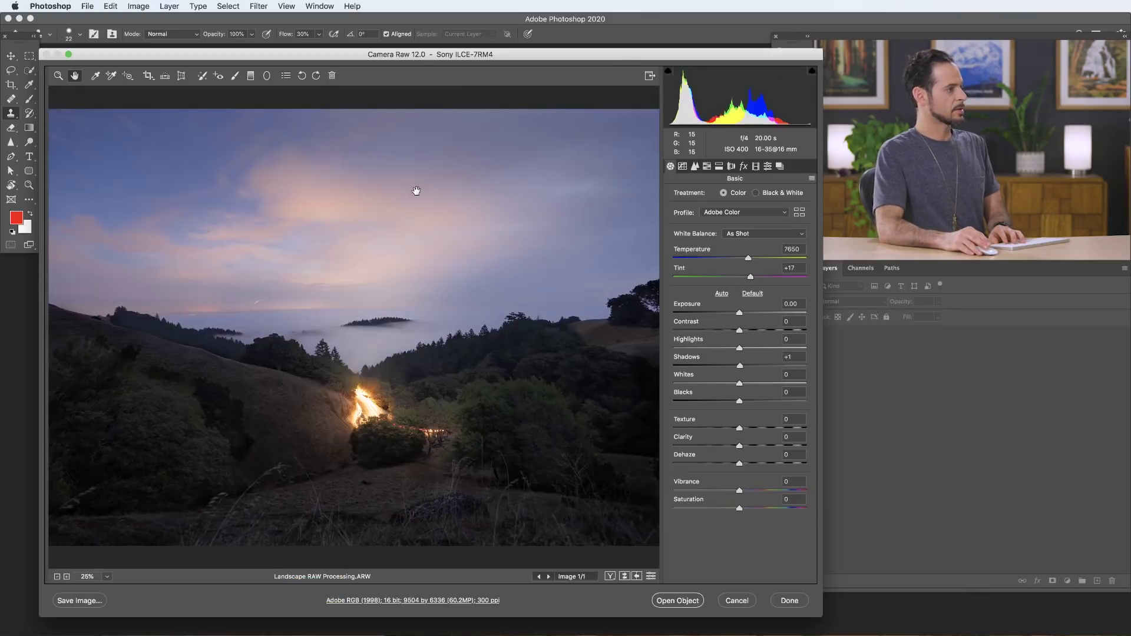
key("p")
key("p")
key("p")
key("p")
key("p")
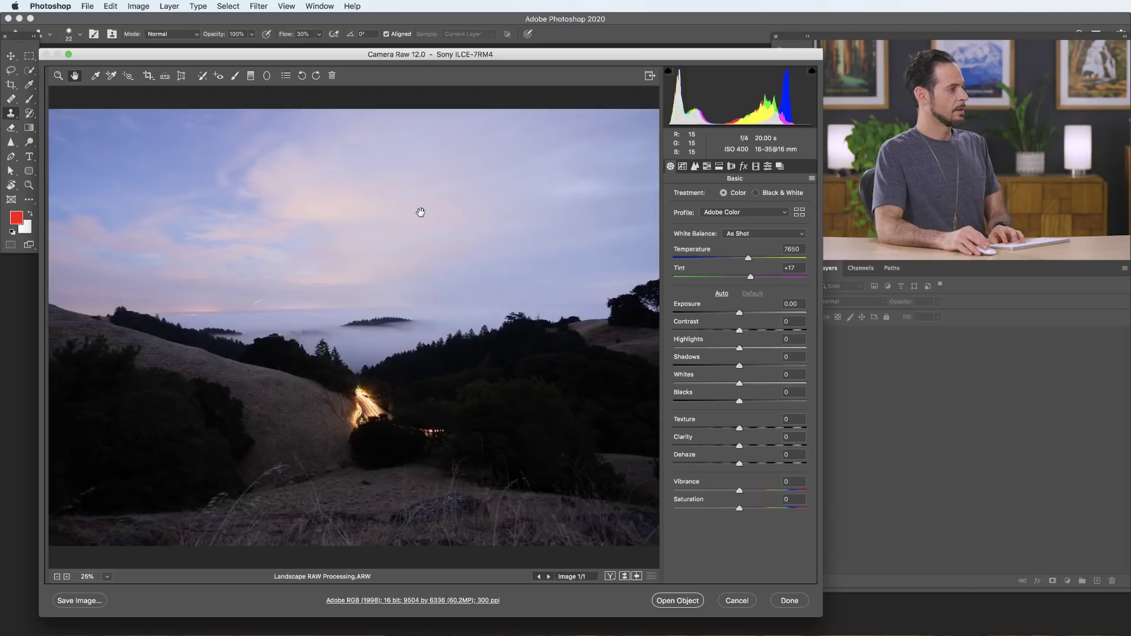
key("p")
key("p")
key("p")
key("p")
key("p")
key("p")
key("p")
key("p")
key("p")
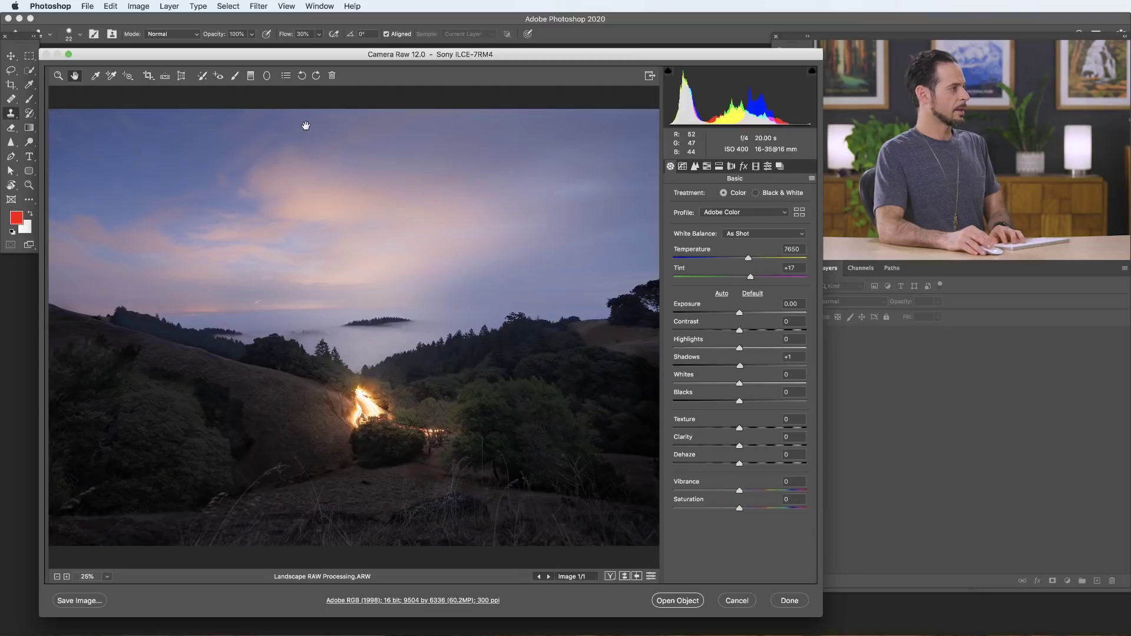
- Reselect the sky's graduated filter and set its Exposure to -0.25 and Temperature to -26
left_click(251, 76)
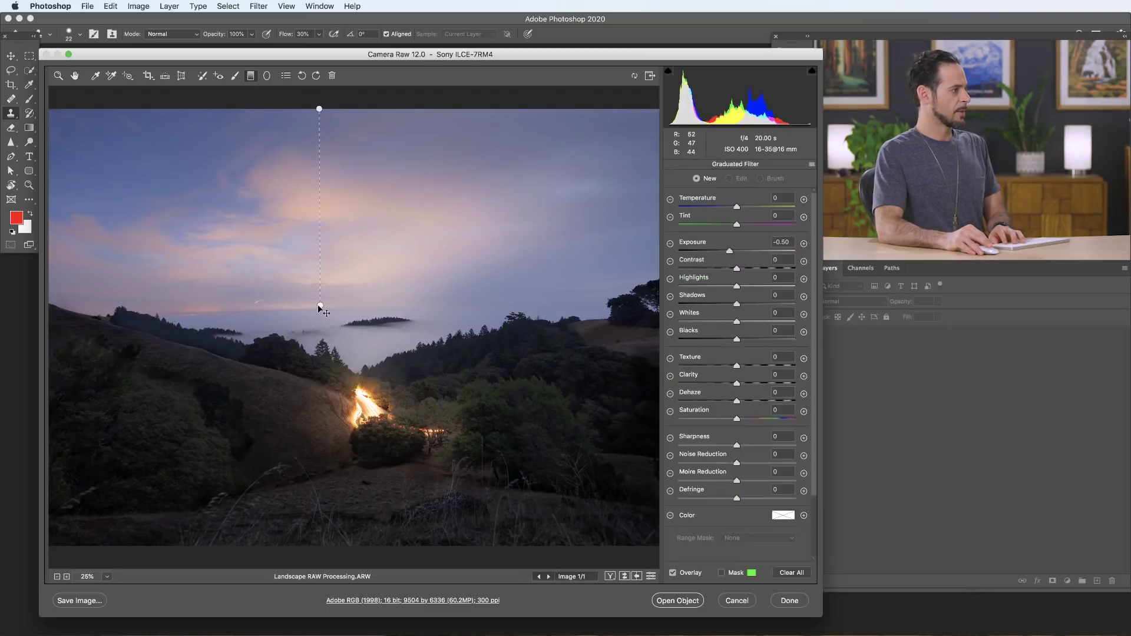
left_click_drag(320, 306, 319, 305)
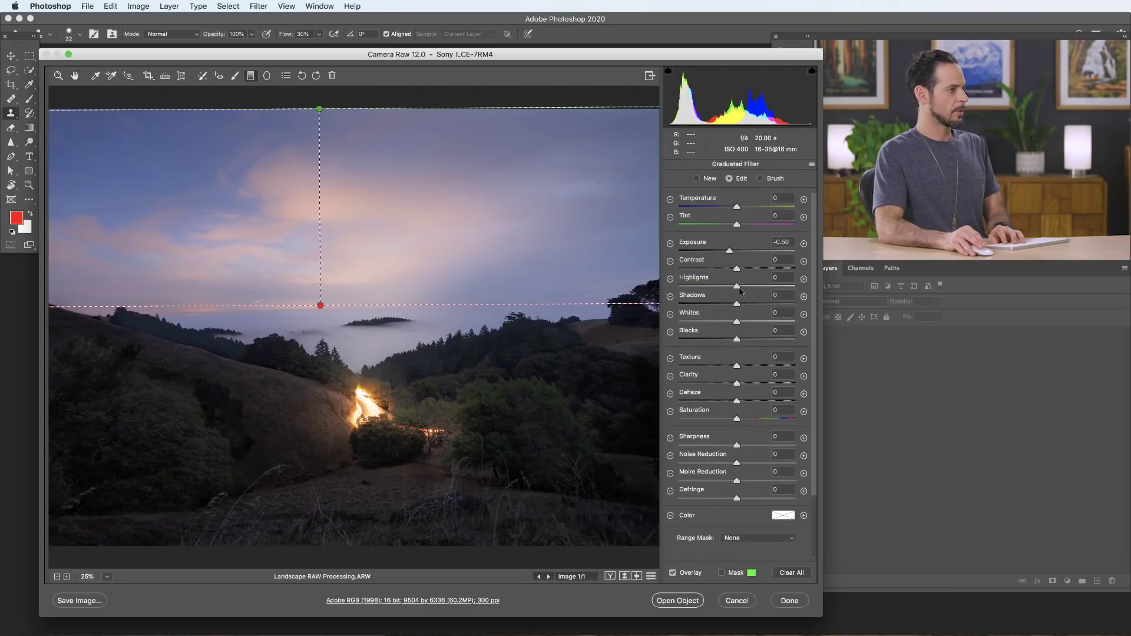
left_click_drag(733, 253, 735, 249)
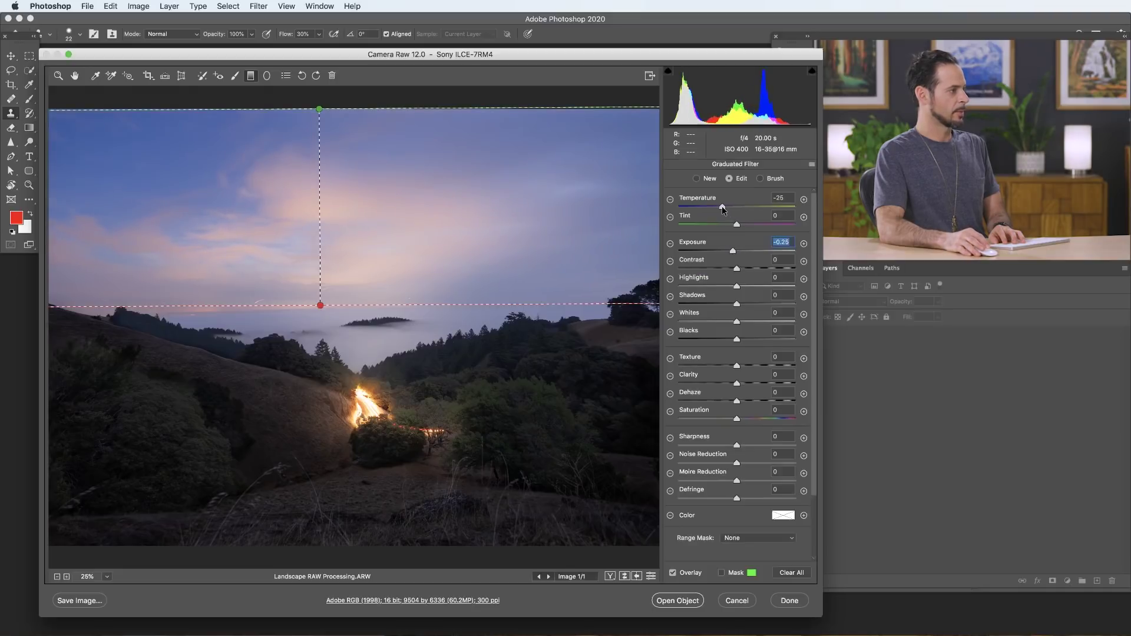
- Set the photo's overall Exposure to +0.20 and Vibrance to +15 in the Basic adjustments
left_click(75, 79)
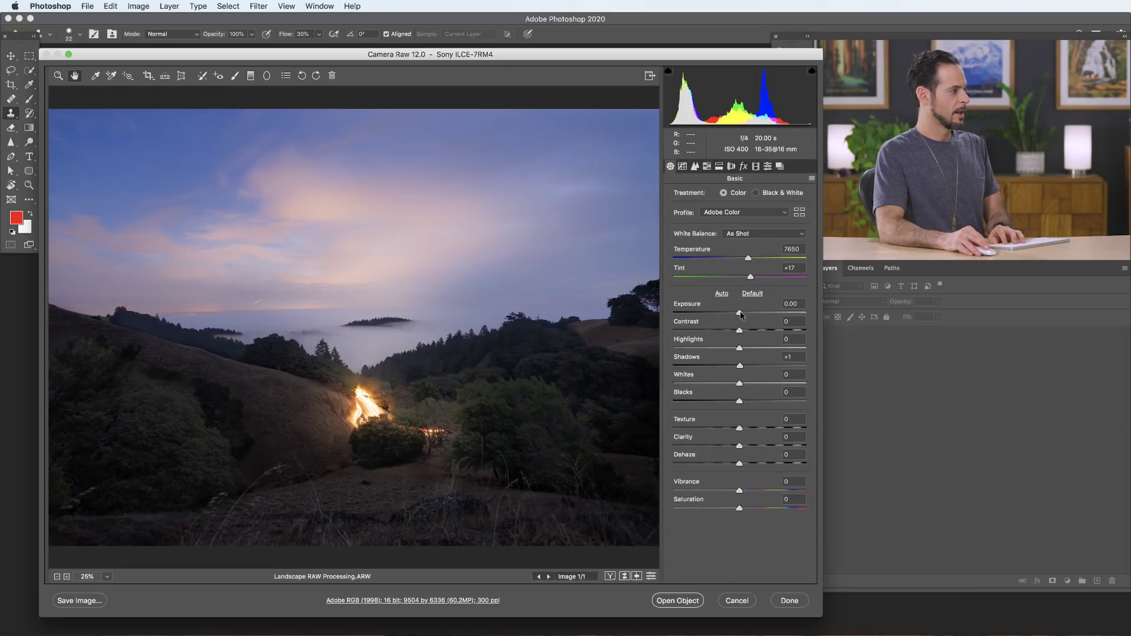
left_click_drag(740, 315, 745, 315)
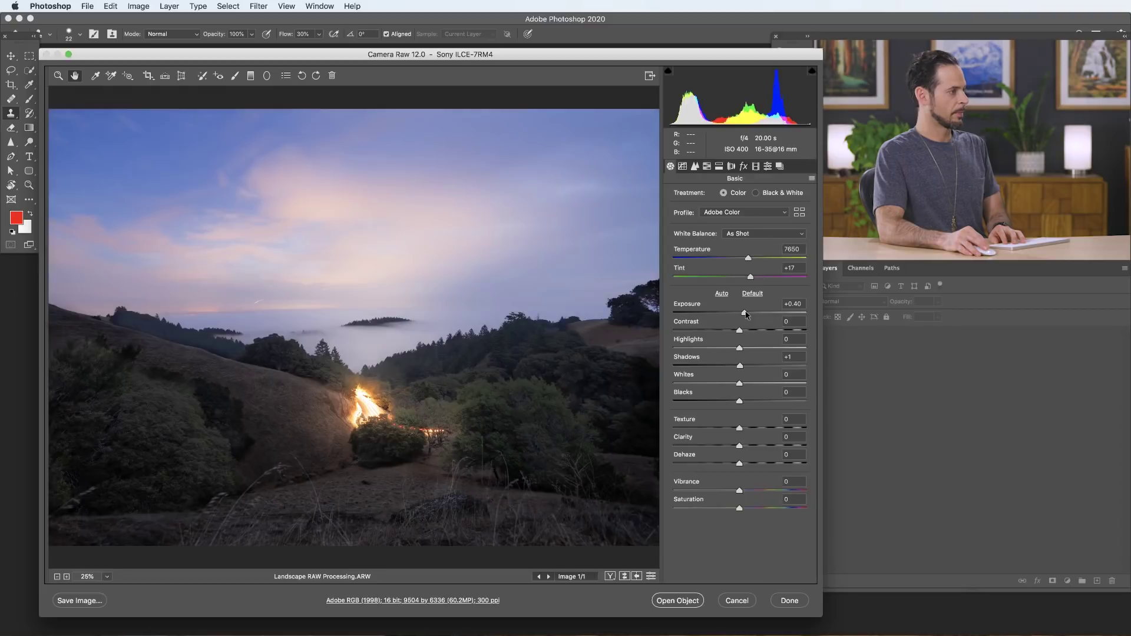
left_click_drag(745, 315, 744, 315)
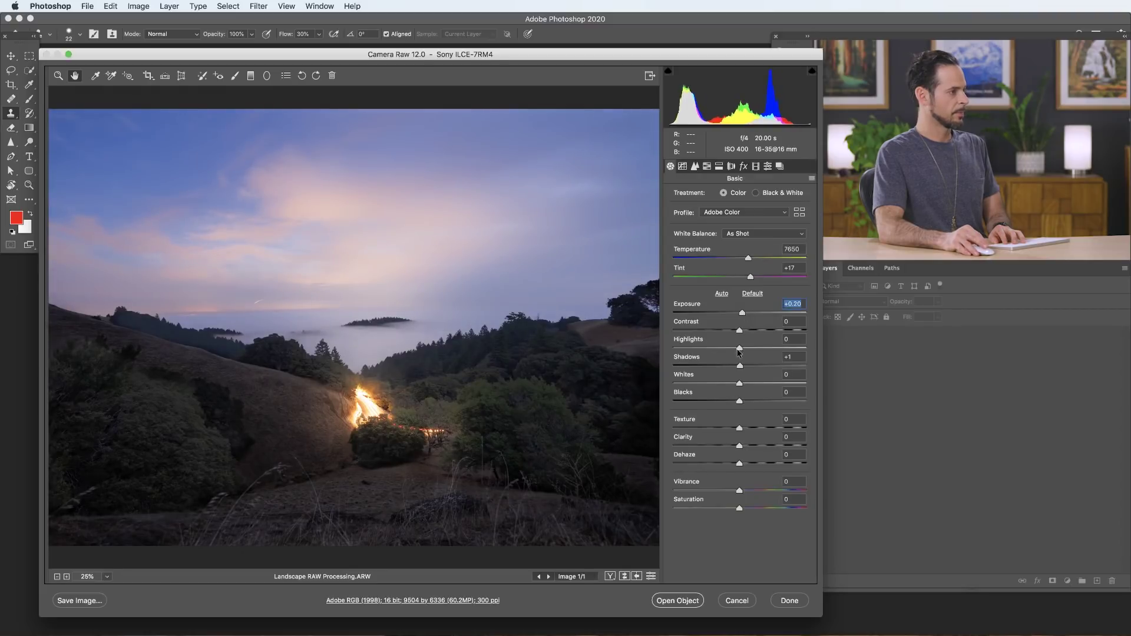
left_click_drag(751, 489, 757, 489)
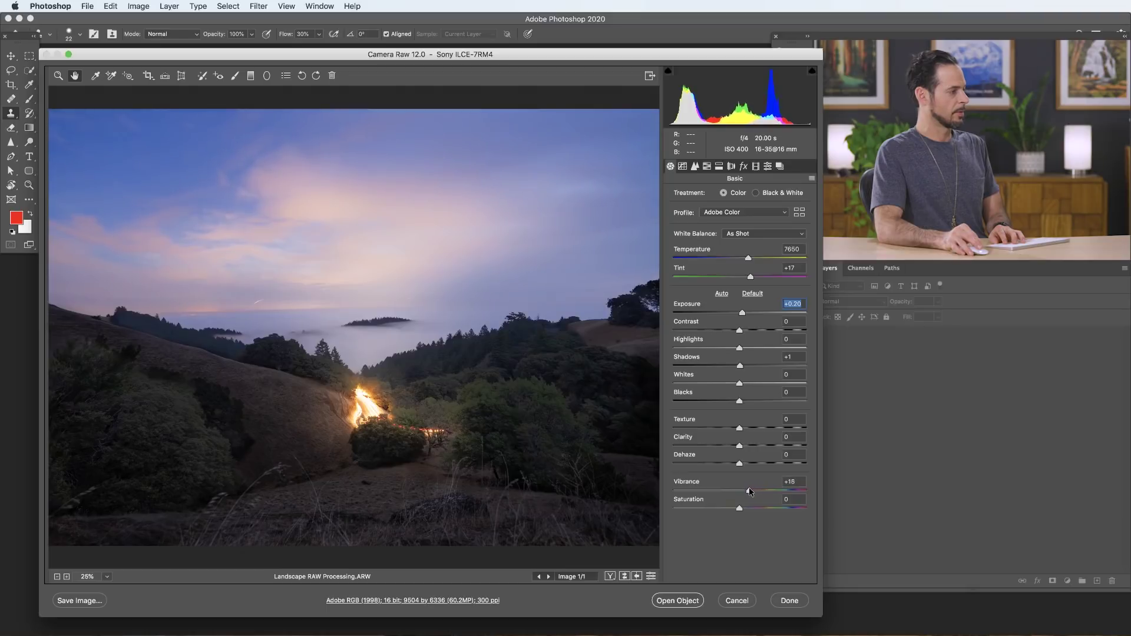
left_click(749, 490)
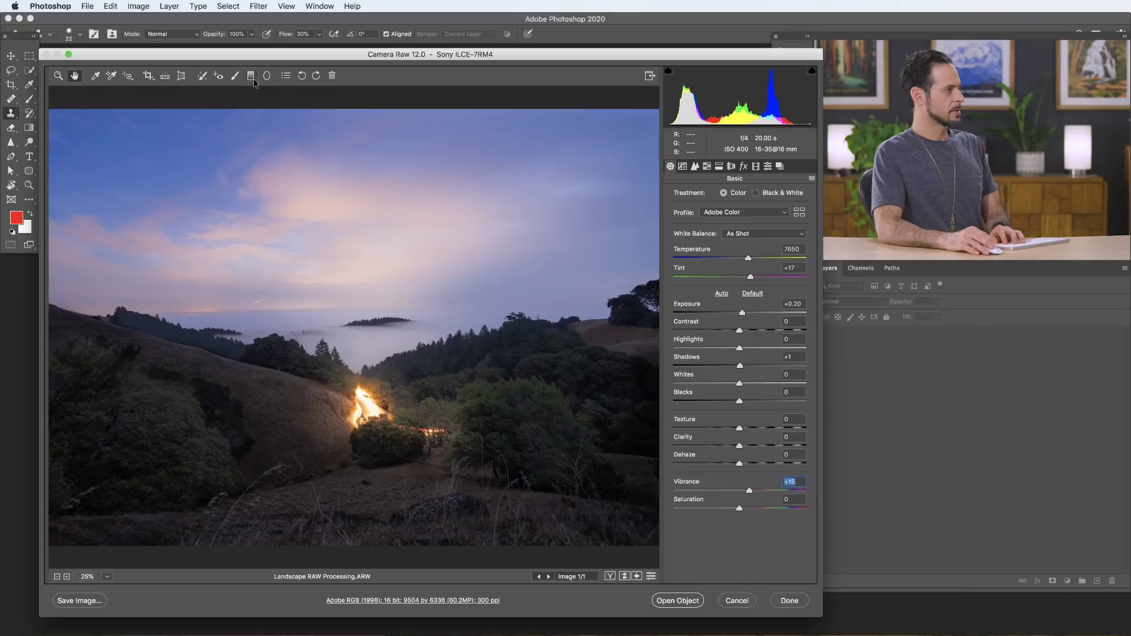
- Reduce the Exposure of the light trails' brush corrections, setting the one with Temperature +35 to +0.65
left_click(235, 75)
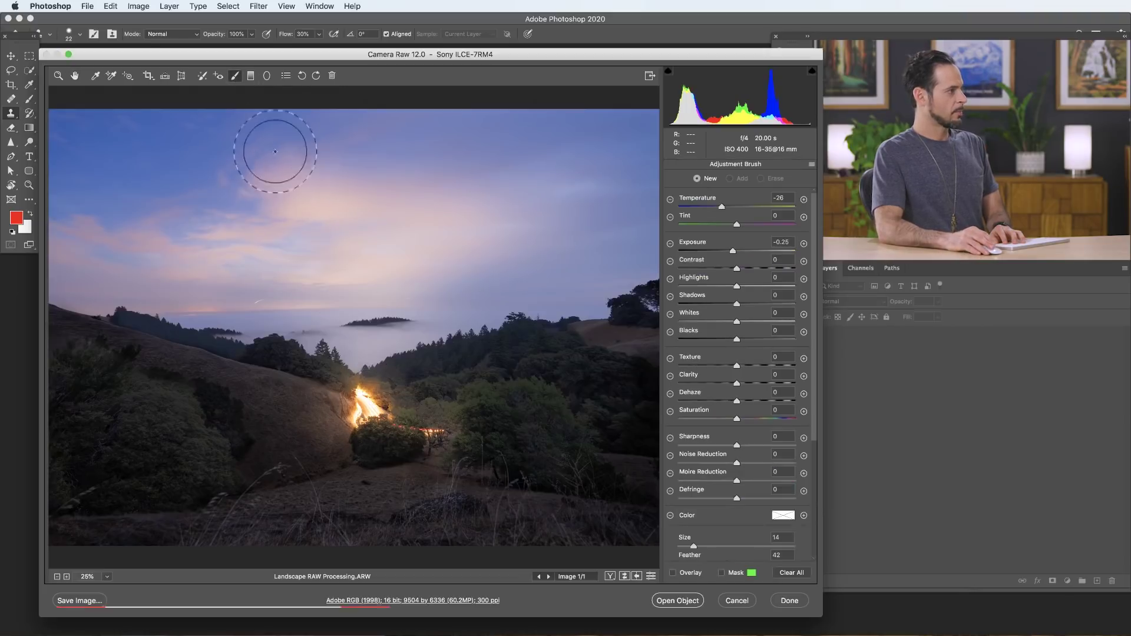
left_click(672, 573)
left_click(364, 389)
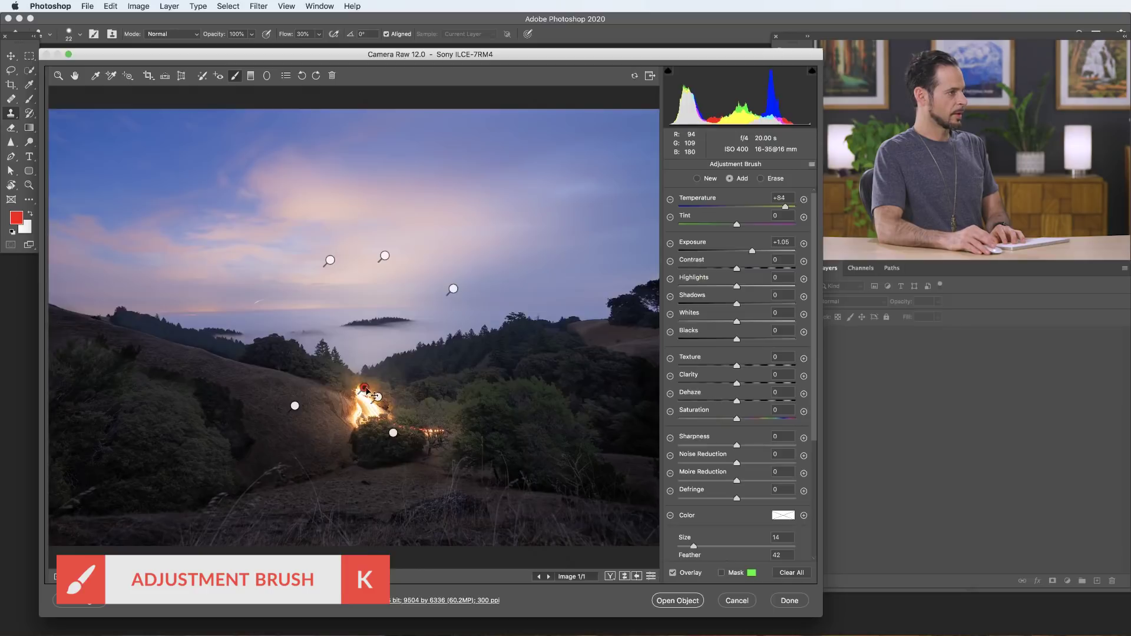
mouse_move(745, 249)
left_mouse_down()
mouse_move(713, 250)
mouse_move(747, 253)
left_mouse_up()
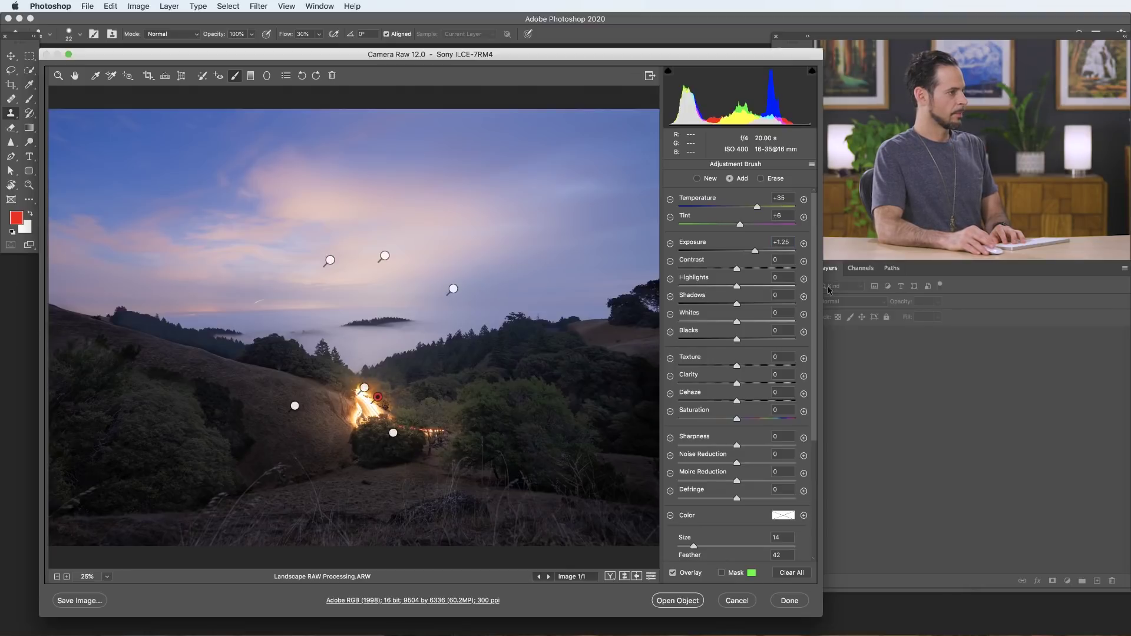
mouse_move(753, 253)
left_mouse_down()
mouse_move(764, 253)
mouse_move(744, 254)
left_mouse_up()
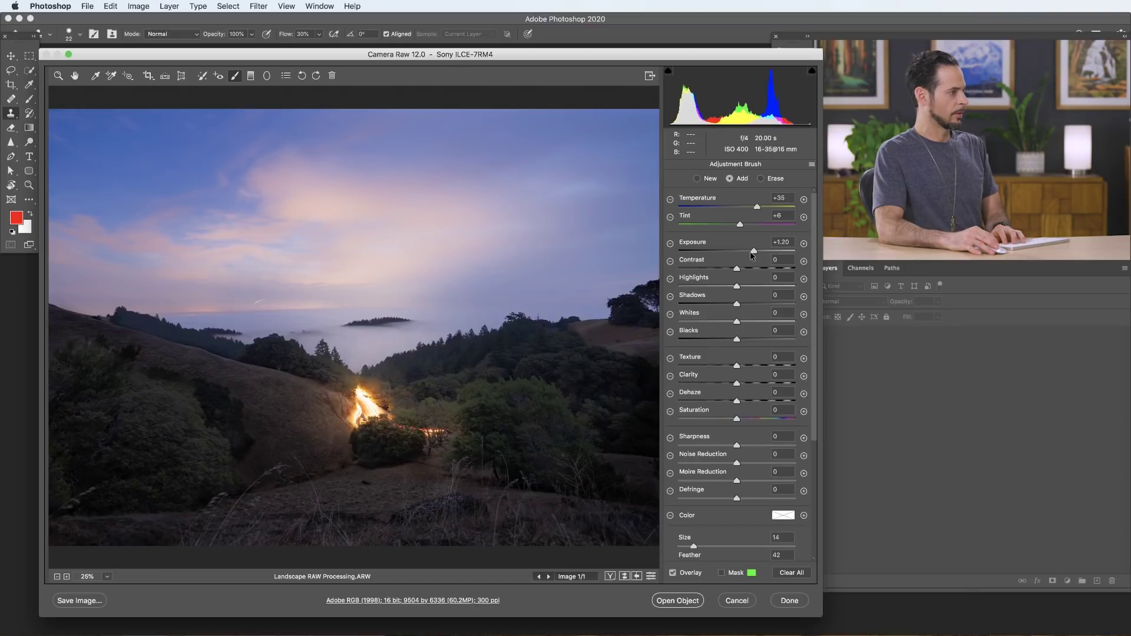
left_click_drag(744, 254, 744, 255)
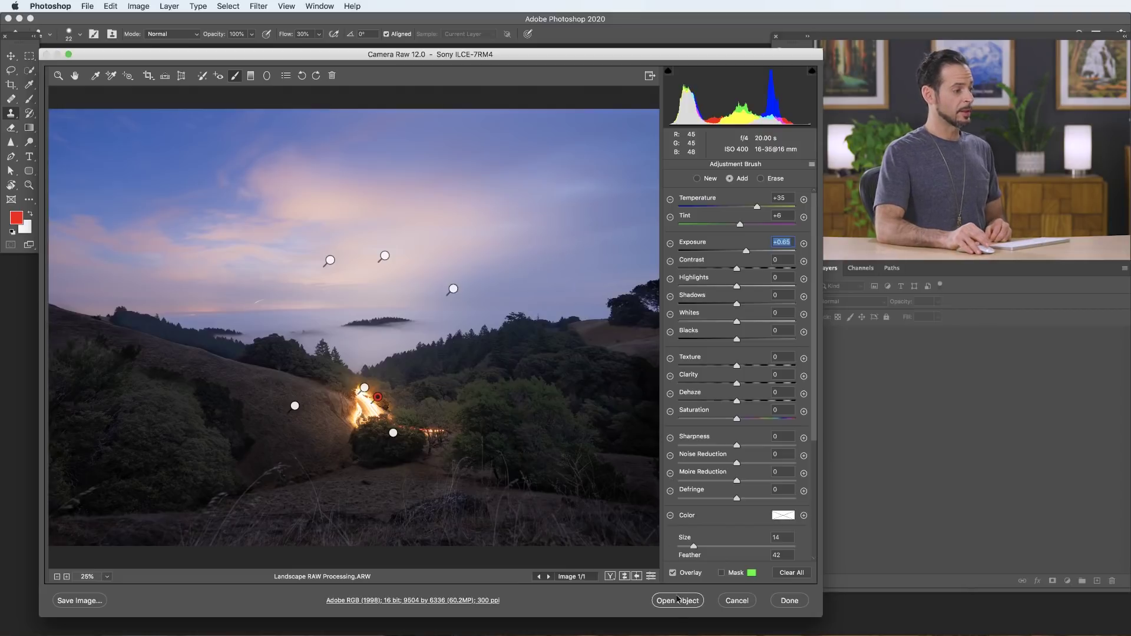
- Hide the correction pins and toggle the preview to compare the final photo with the unprocessed original
left_click(674, 572)
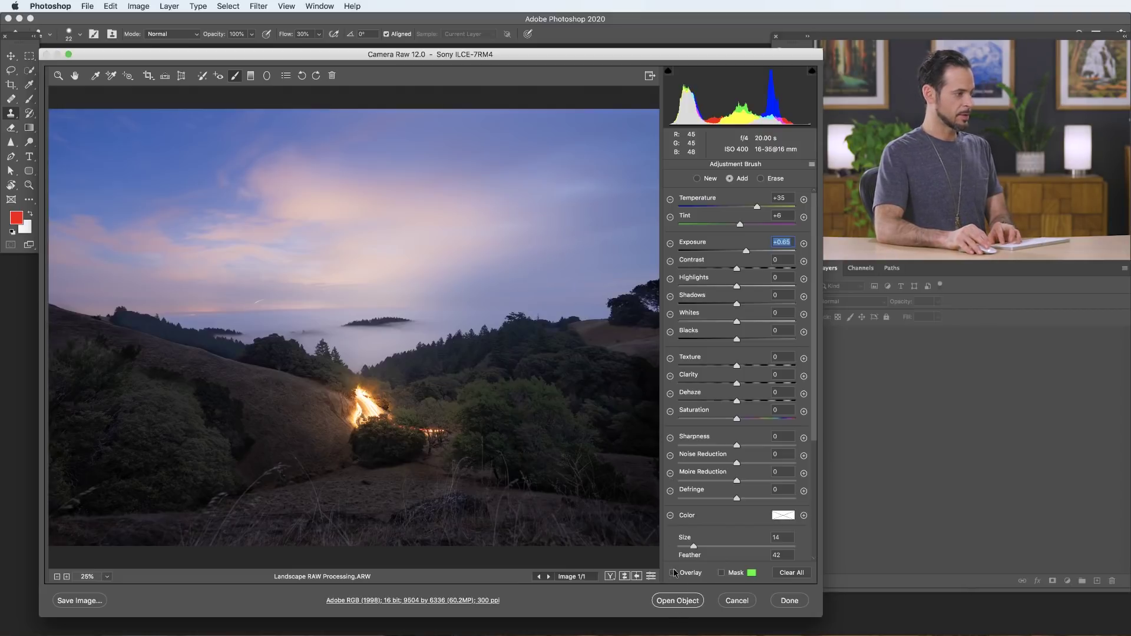
key("p")
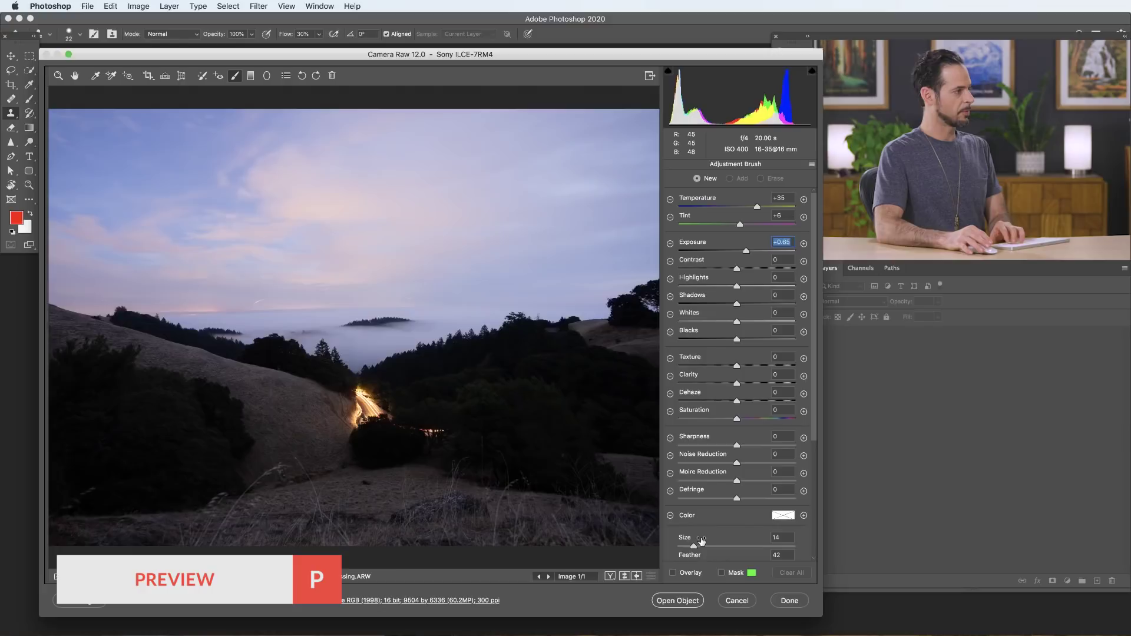
key("p")
key("p")
key("p")
key("p")
key("p")
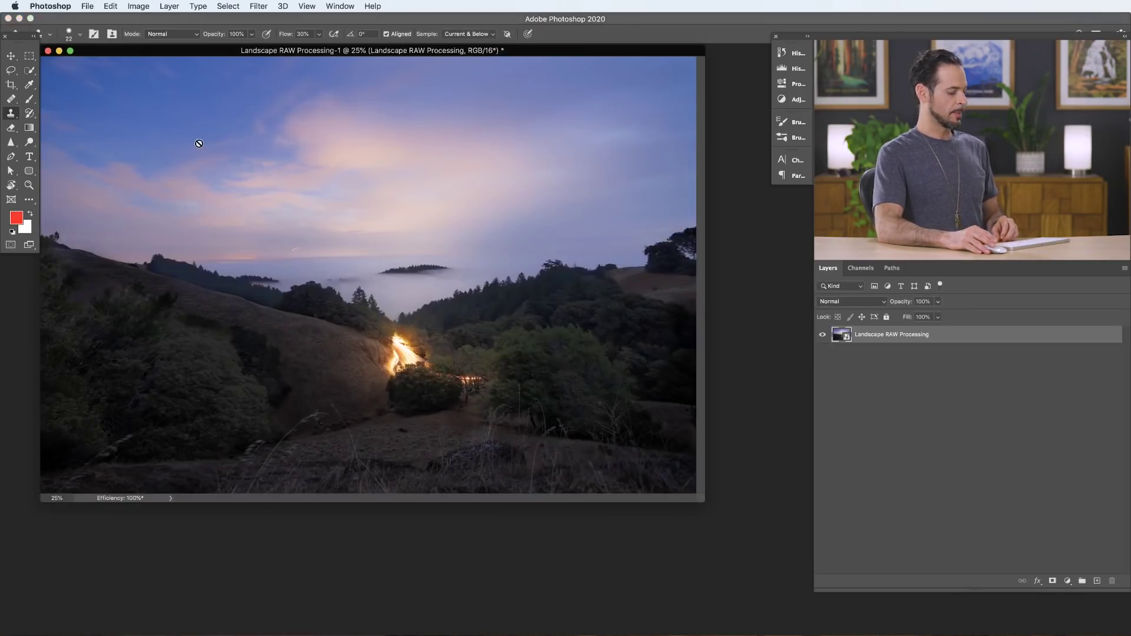
- Frame a 4:5 (8:10) portrait crop over the road's light trails and the foggy island, in full-screen mode
key("f")
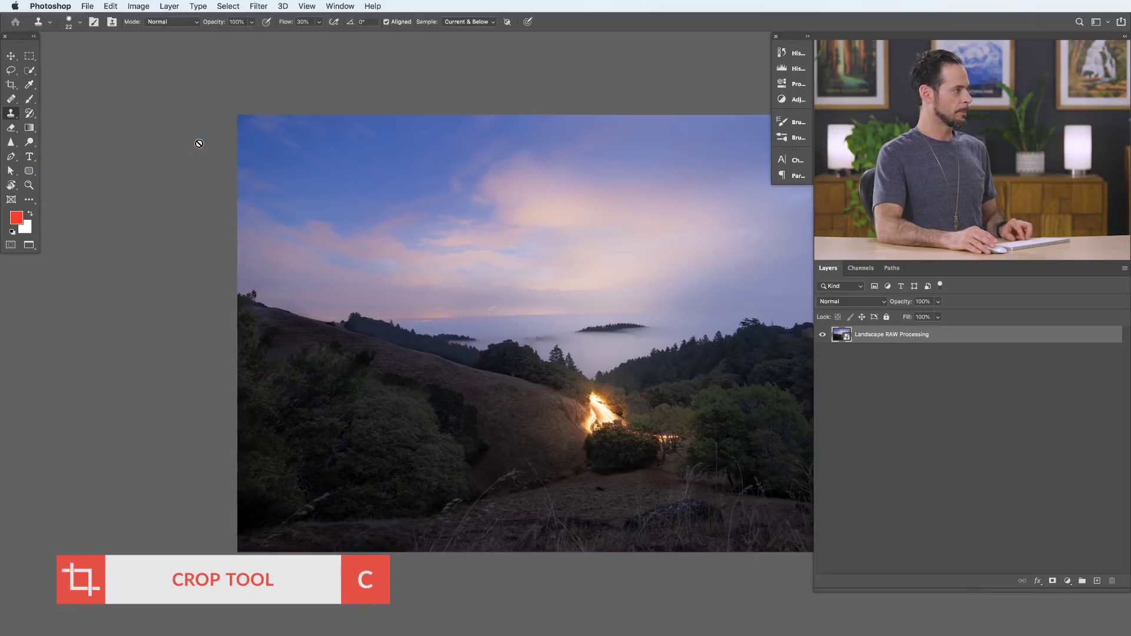
key("c")
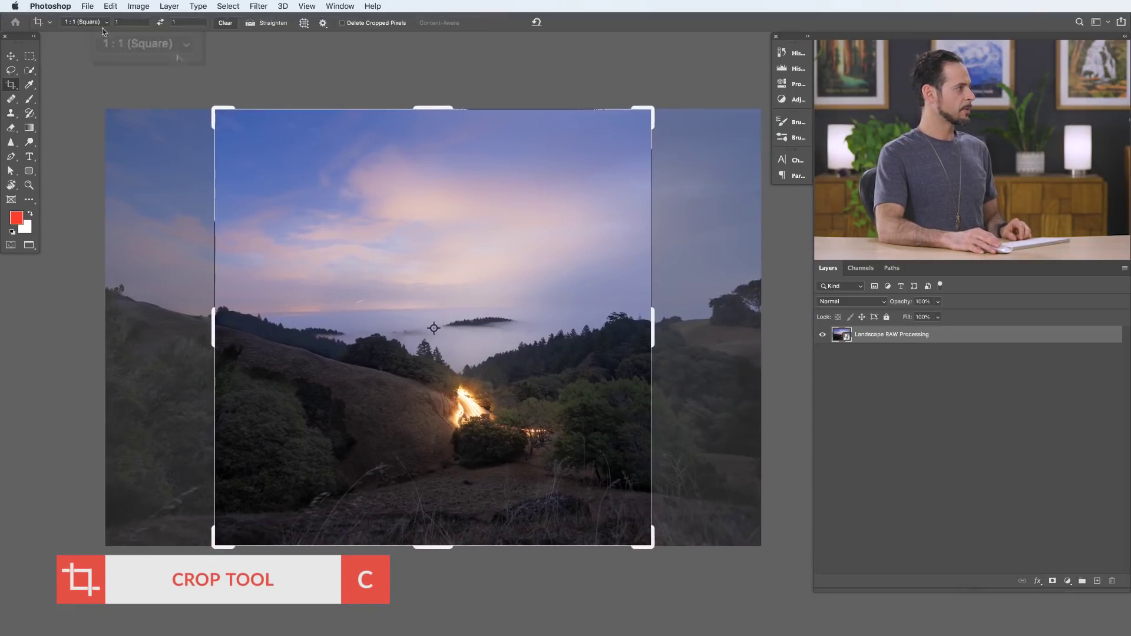
left_click(98, 22)
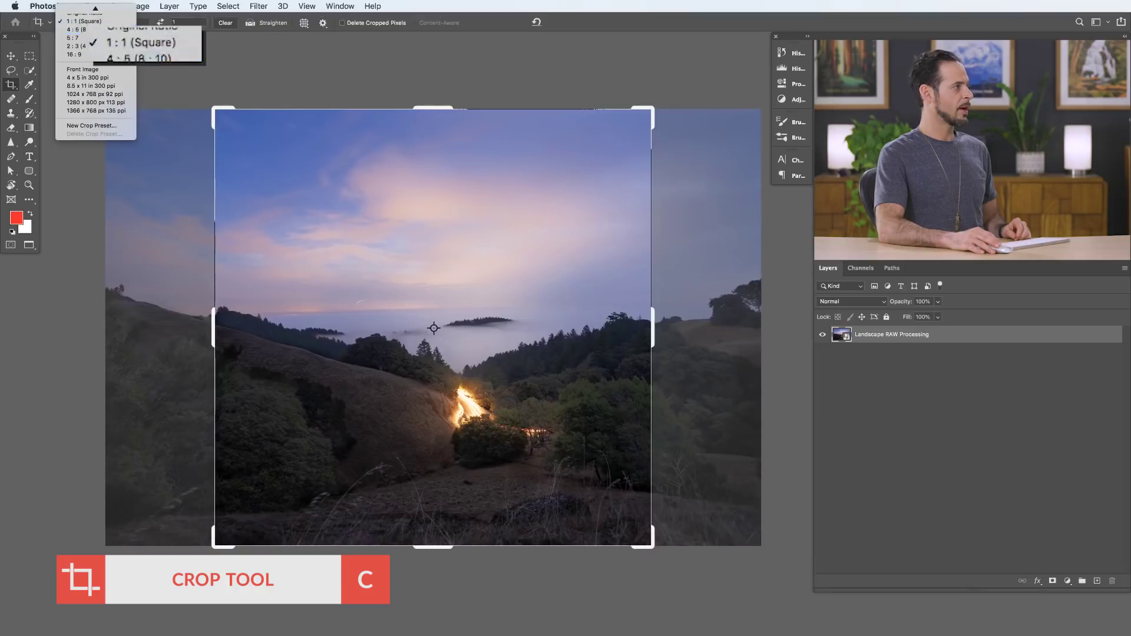
left_click(77, 30)
left_click_drag(517, 327, 453, 325)
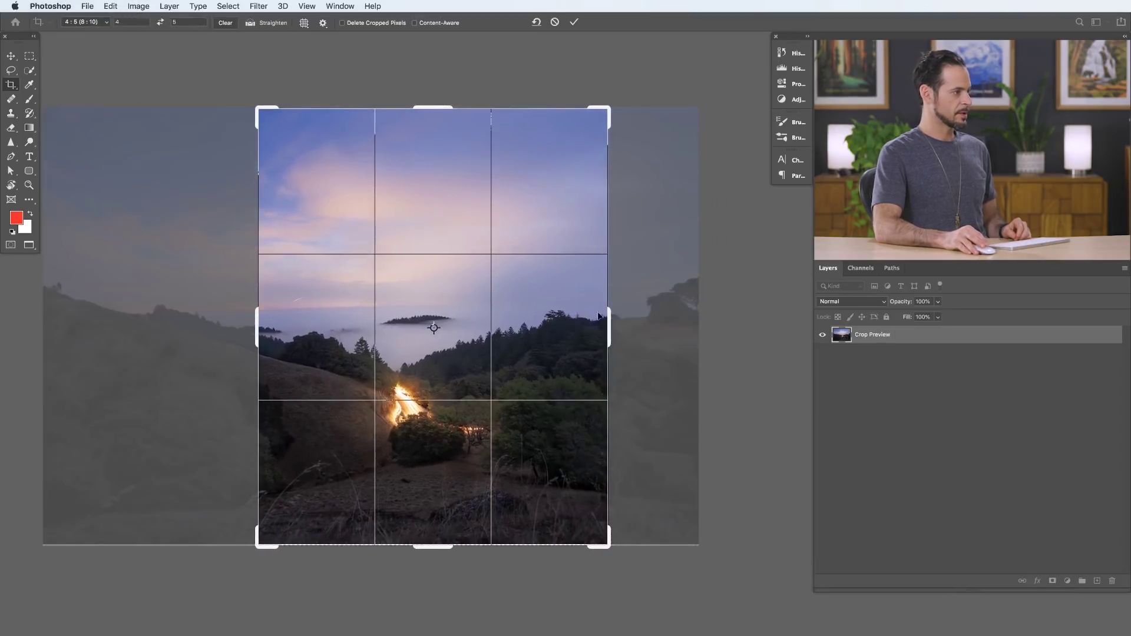
- Rotate the crop slightly to level the horizon, tighten its frame, recentre the scene and apply the crop
left_click_drag(622, 310, 622, 315)
left_click_drag(606, 544, 601, 540)
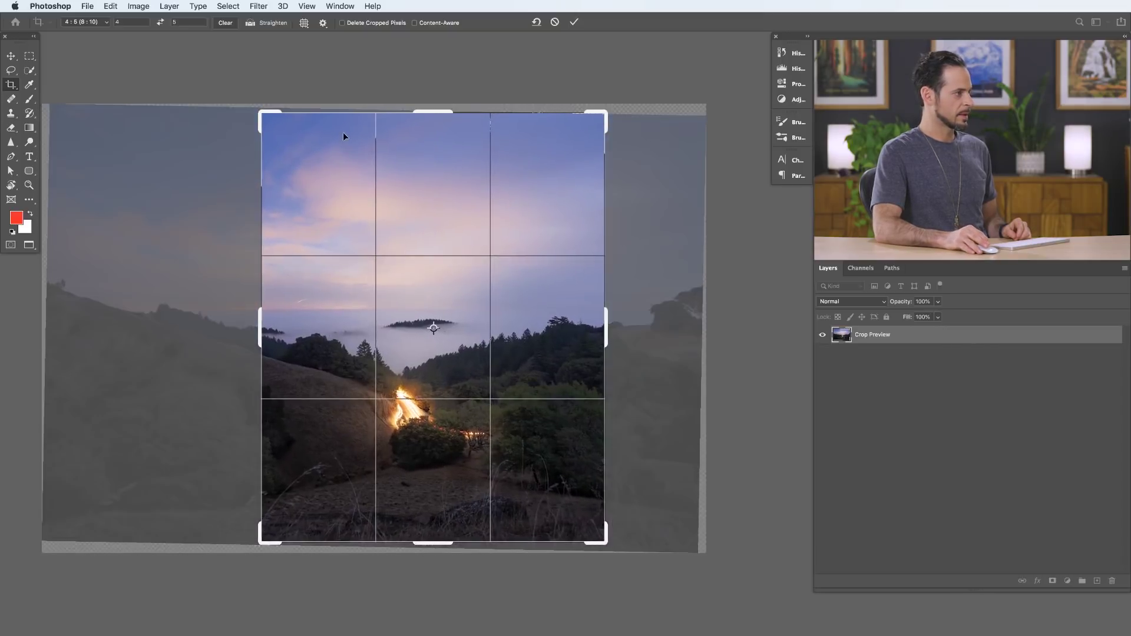
left_click_drag(260, 112, 264, 115)
left_click_drag(385, 200, 391, 201)
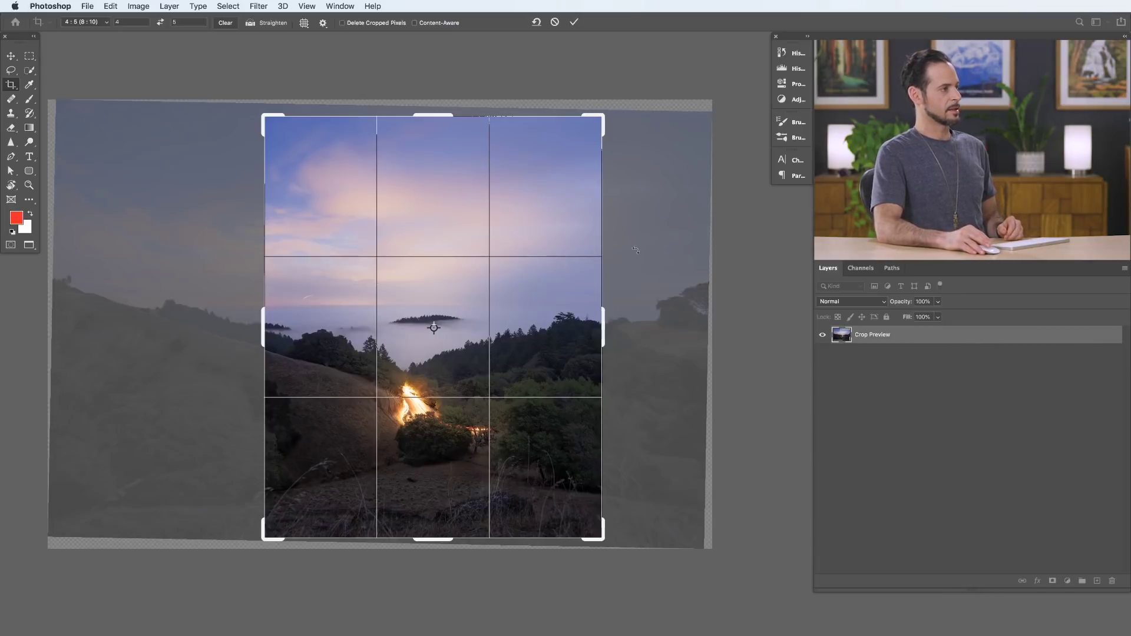
left_click(575, 24)
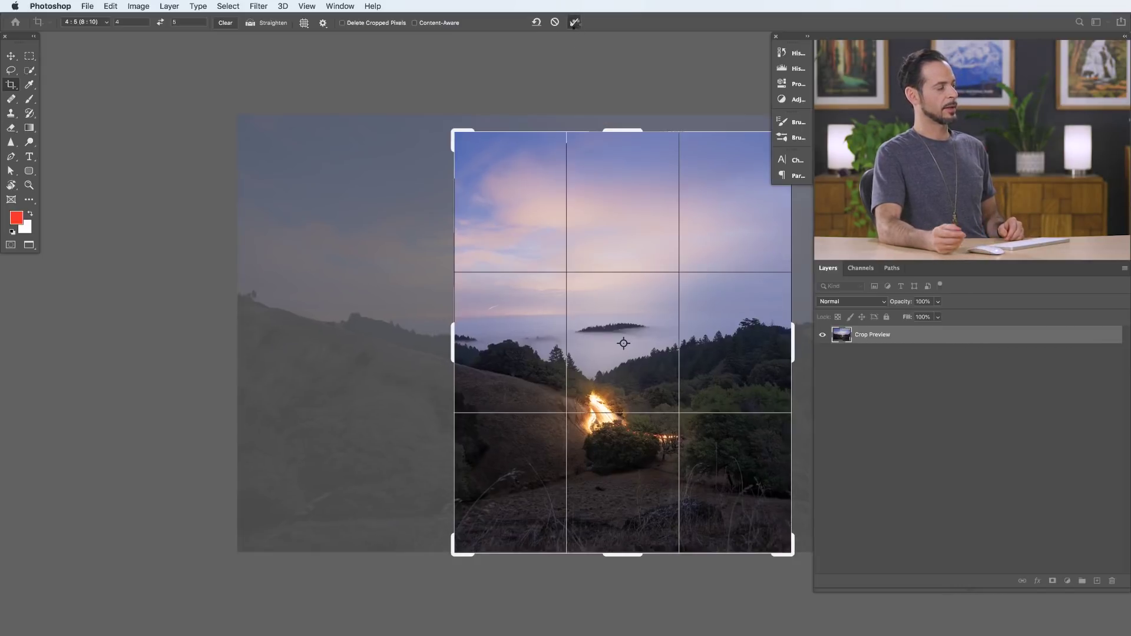
left_click(574, 22)
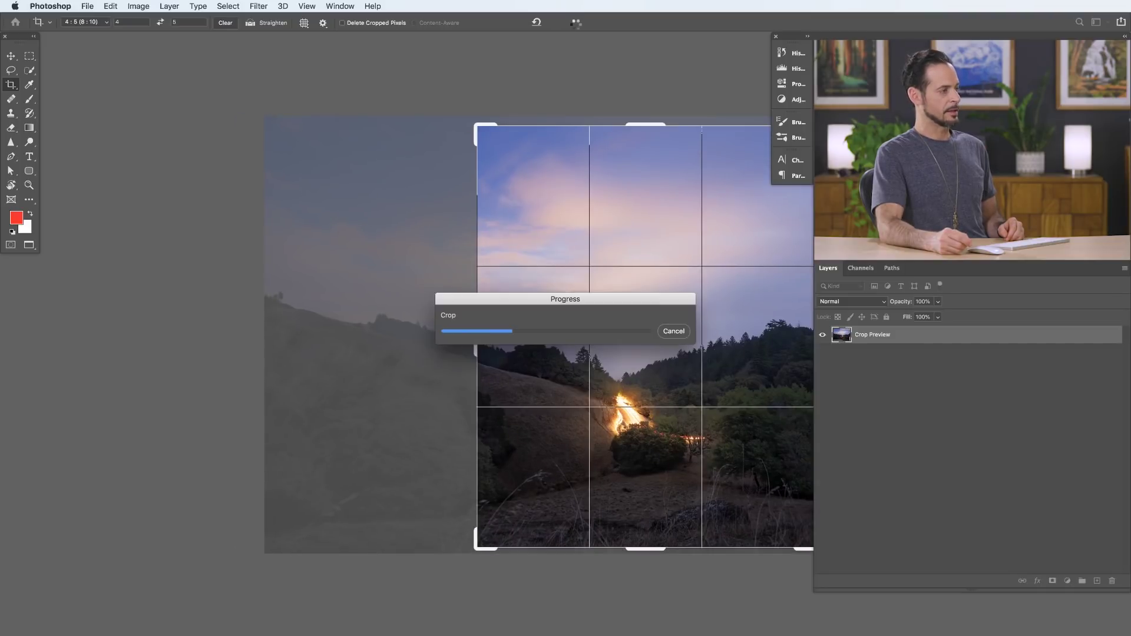
- Recrop the photo tighter at 4:5, trimming the upper sky and both sides around the light trails
left_click_drag(599, 192, 424, 346)
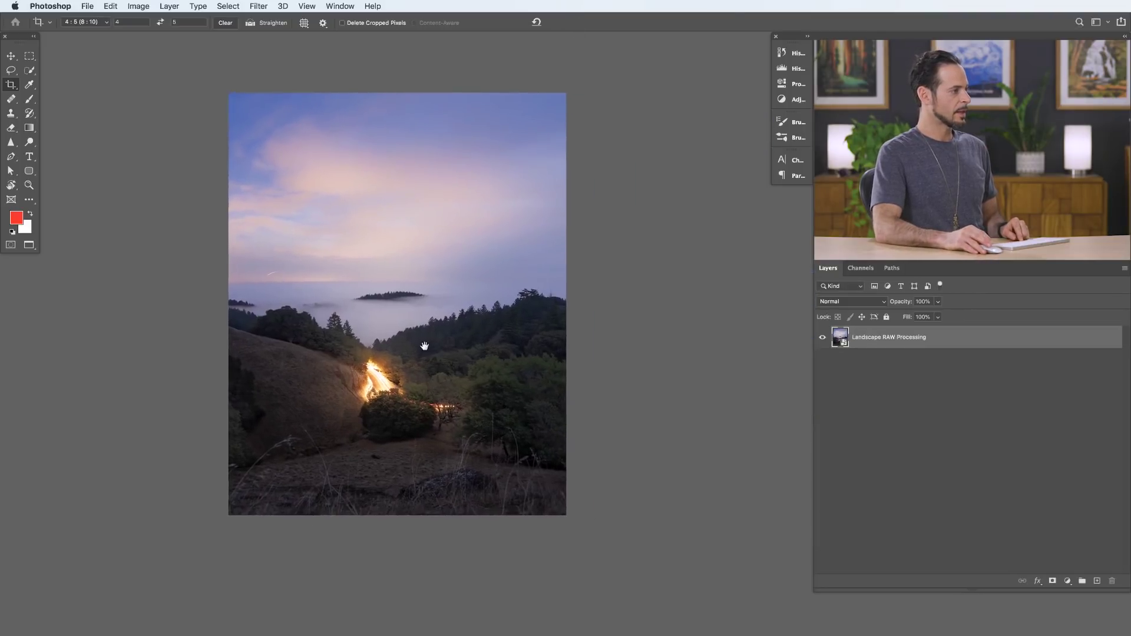
left_click(473, 331)
left_click_drag(566, 92, 534, 127)
left_click_drag(421, 271, 402, 271)
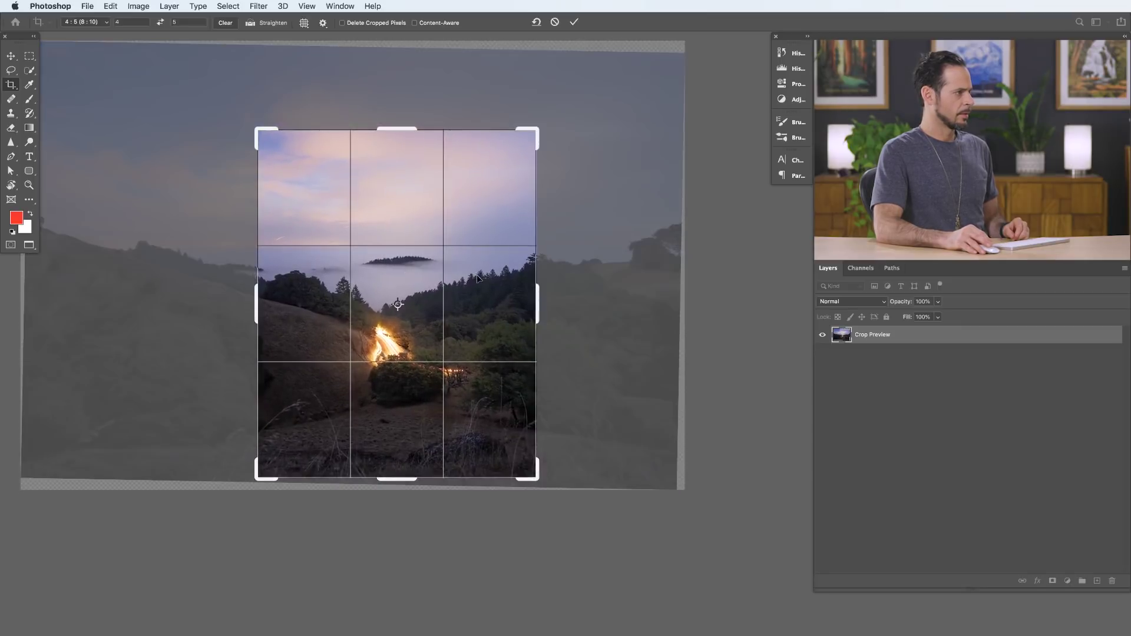
left_click_drag(547, 260, 496, 294)
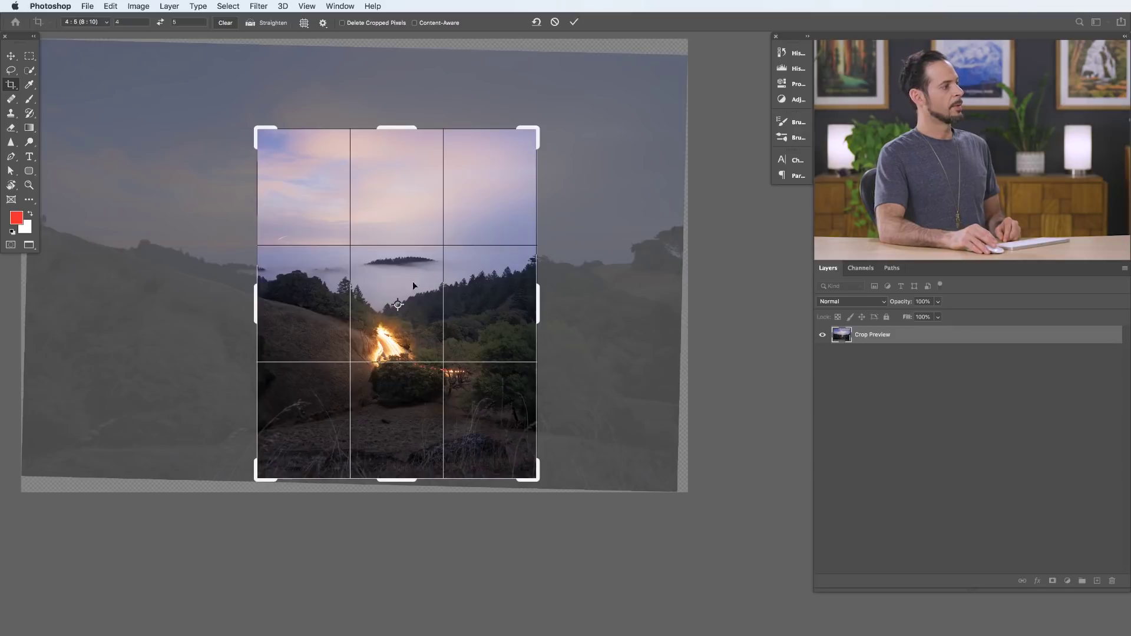
left_click_drag(407, 299, 404, 299)
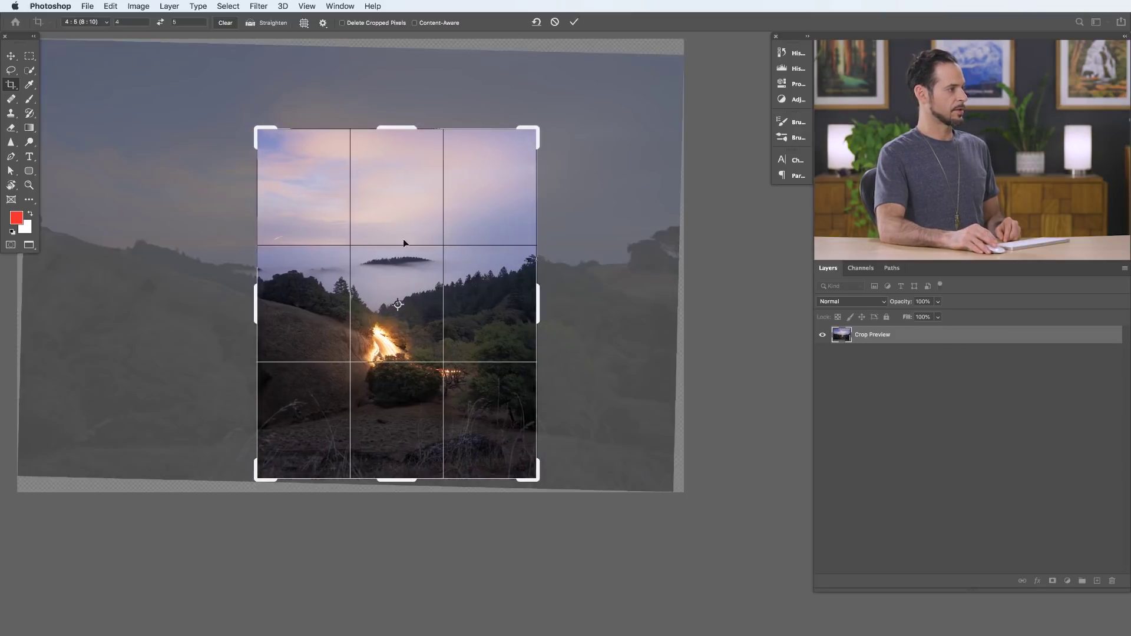
left_click(574, 22)
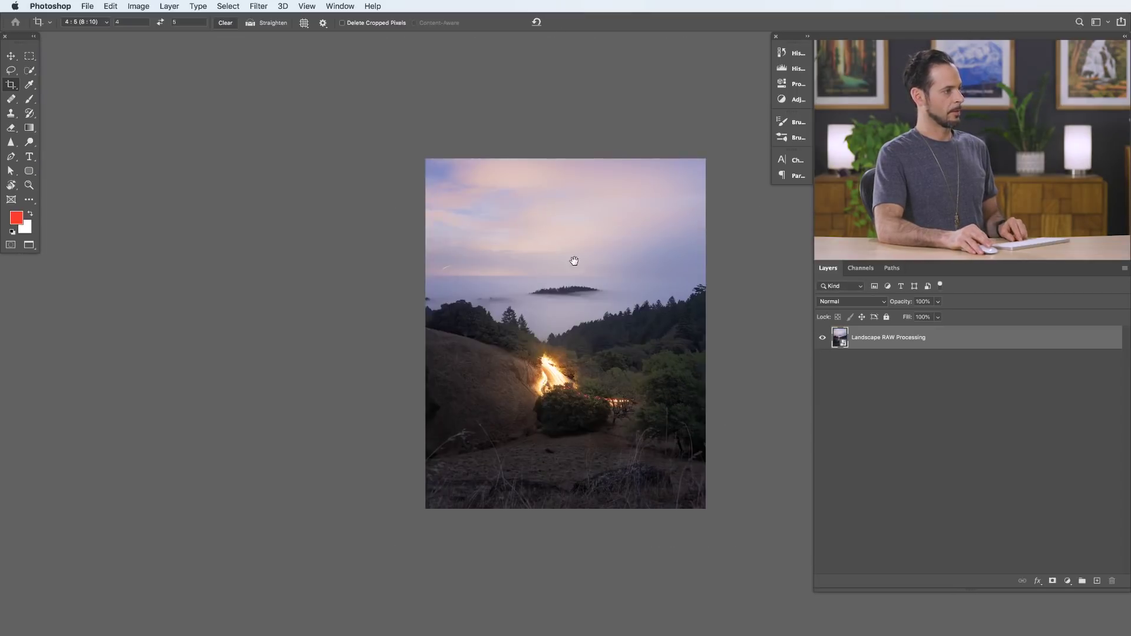
- Trim the 4:5 crop a little more on its edges, fine-tune the photo's position and angle, and apply it
left_click(509, 238)
left_click_drag(611, 147, 601, 161)
left_click_drag(421, 301, 403, 313)
left_click_drag(613, 306, 570, 319)
left_click_drag(570, 316, 571, 314)
key("Return")
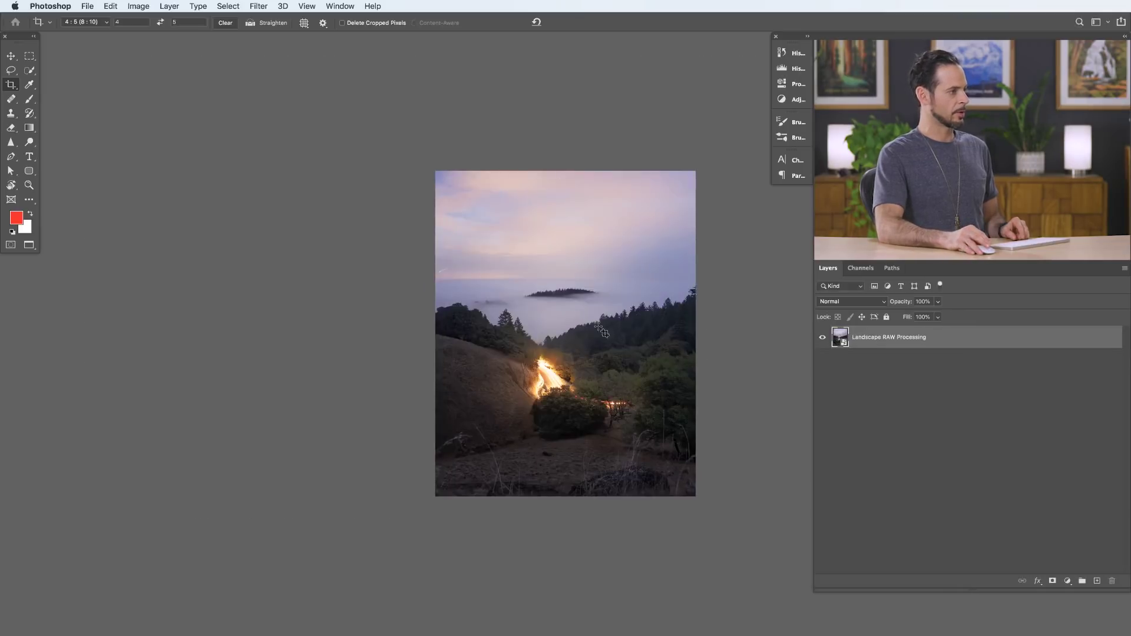
- Examine the cropped photo at different magnifications, checking the light trails and the trees around them
left_click_drag(606, 336, 560, 323)
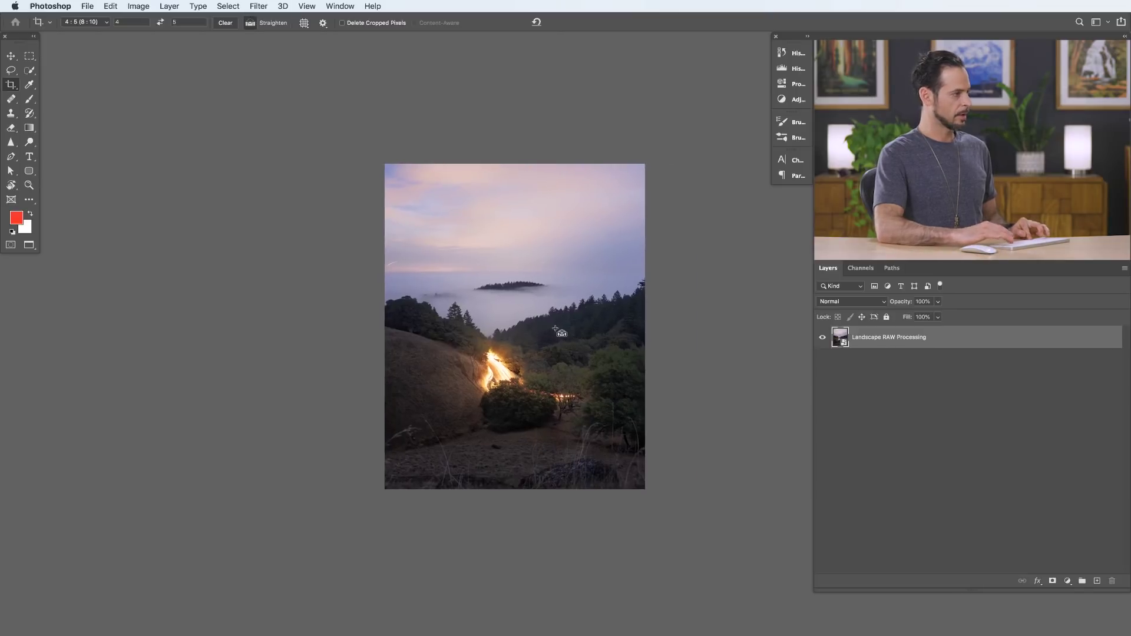
scroll(556, 327, "up", 1)
scroll(557, 329, "up", 1)
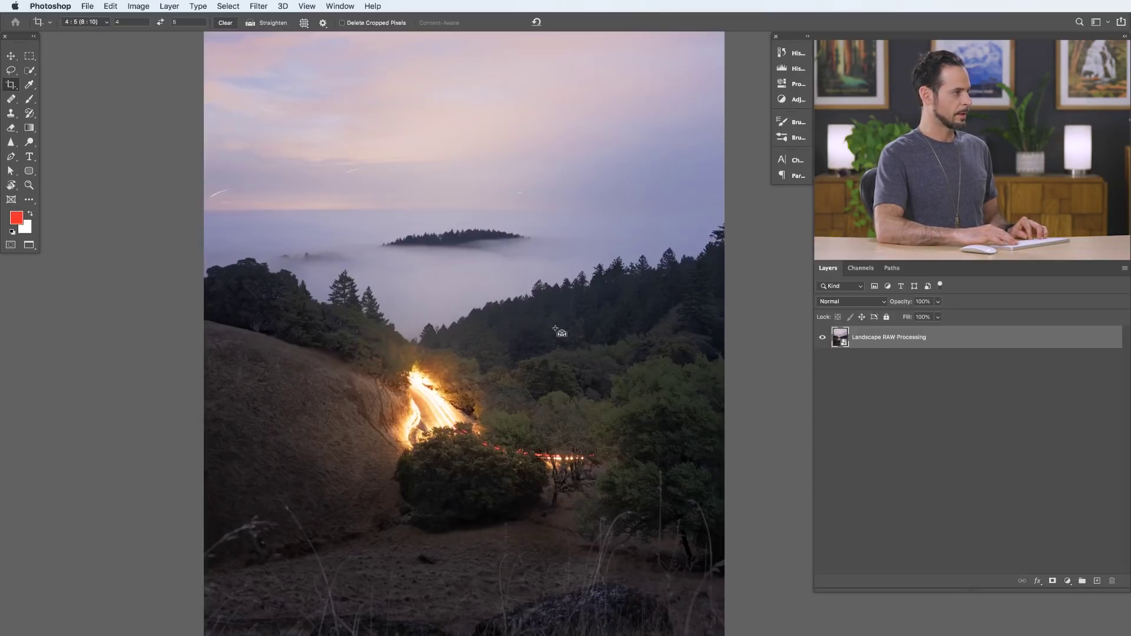
scroll(557, 332, "down", 1)
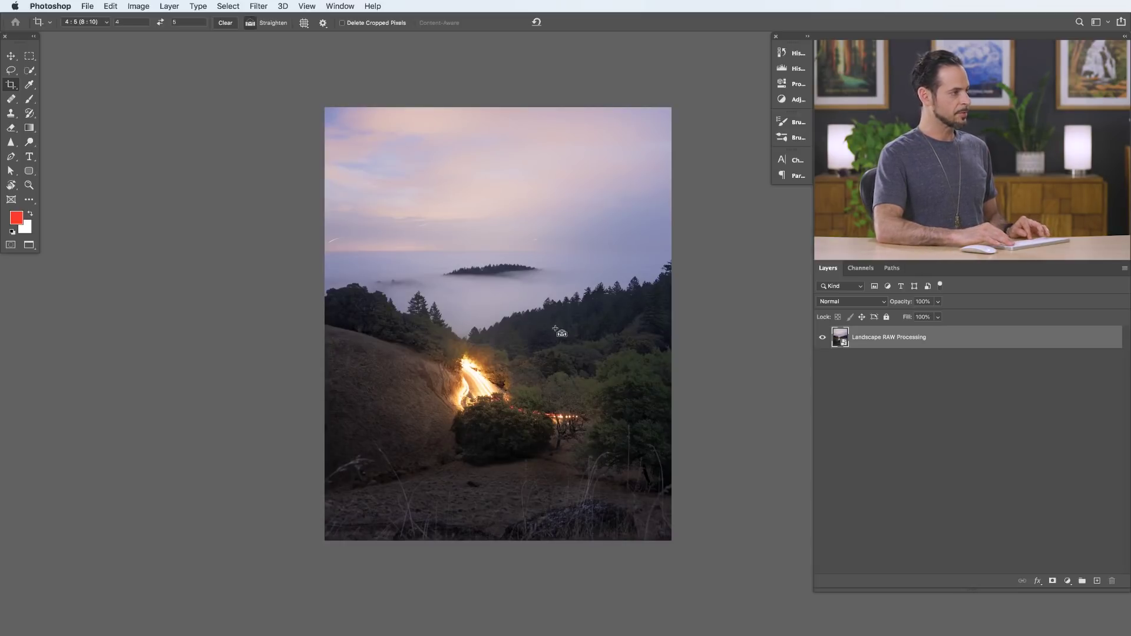
key("super+plus")
key("super+plus")
key("super+plus")
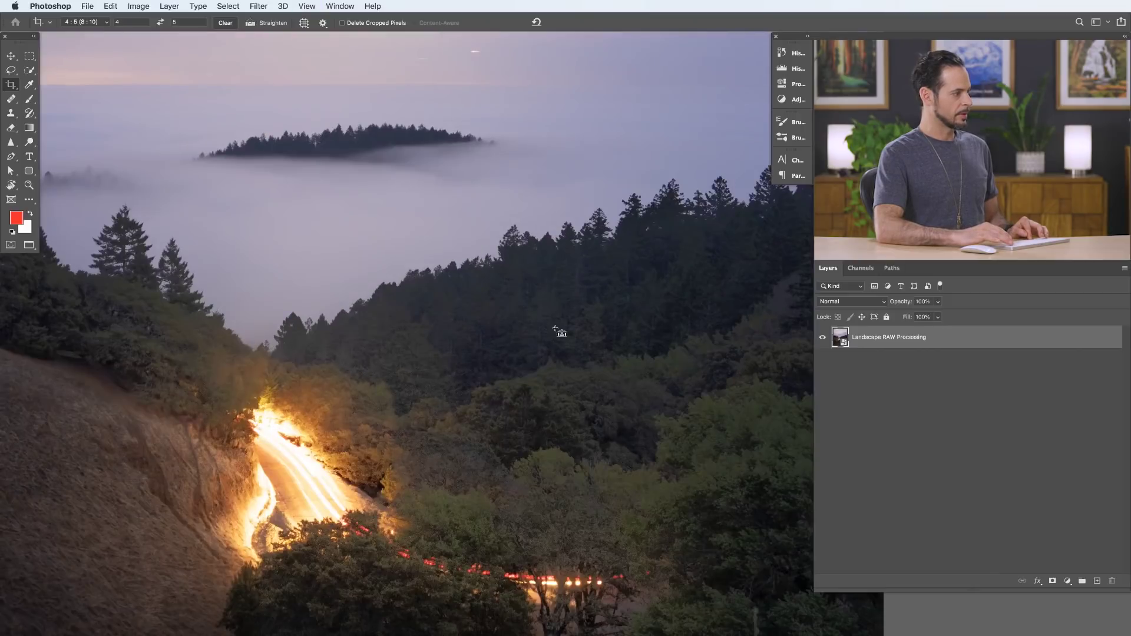
left_click_drag(356, 346, 543, 294)
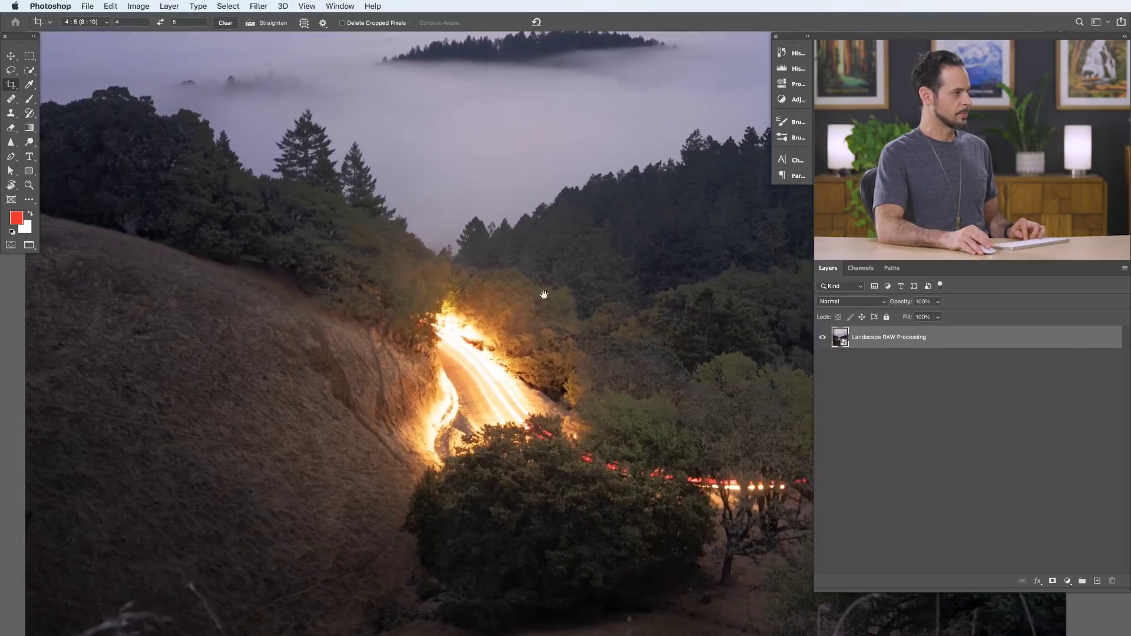
key("super+minus")
key("super+minus")
key("super+minus")
key("super+plus")
key("super+plus")
key("super+plus")
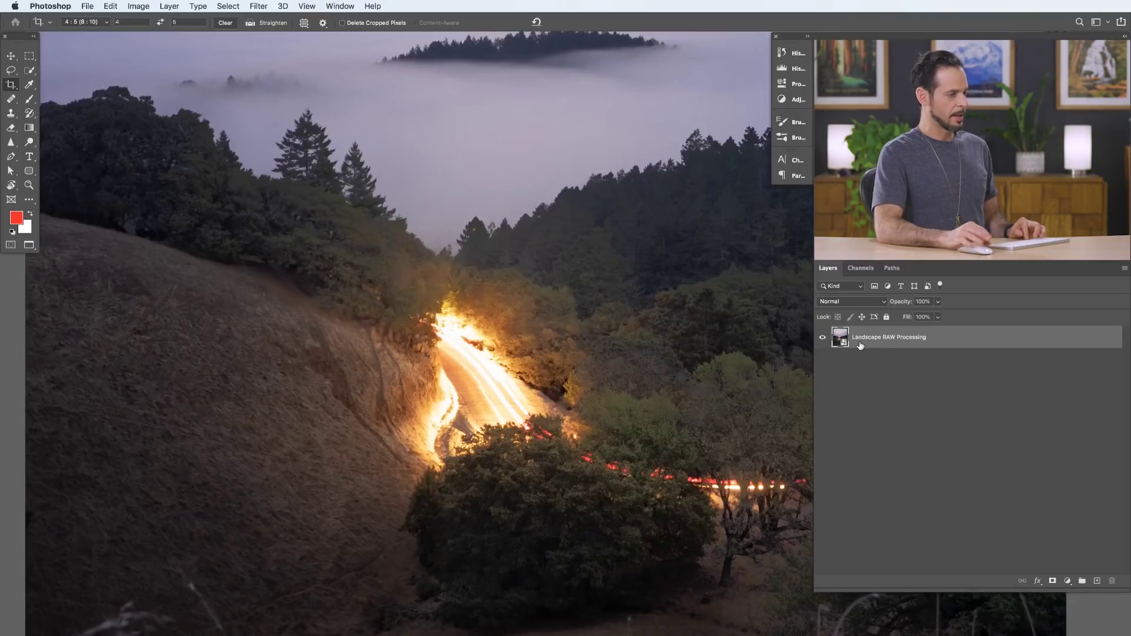
key("super+0")
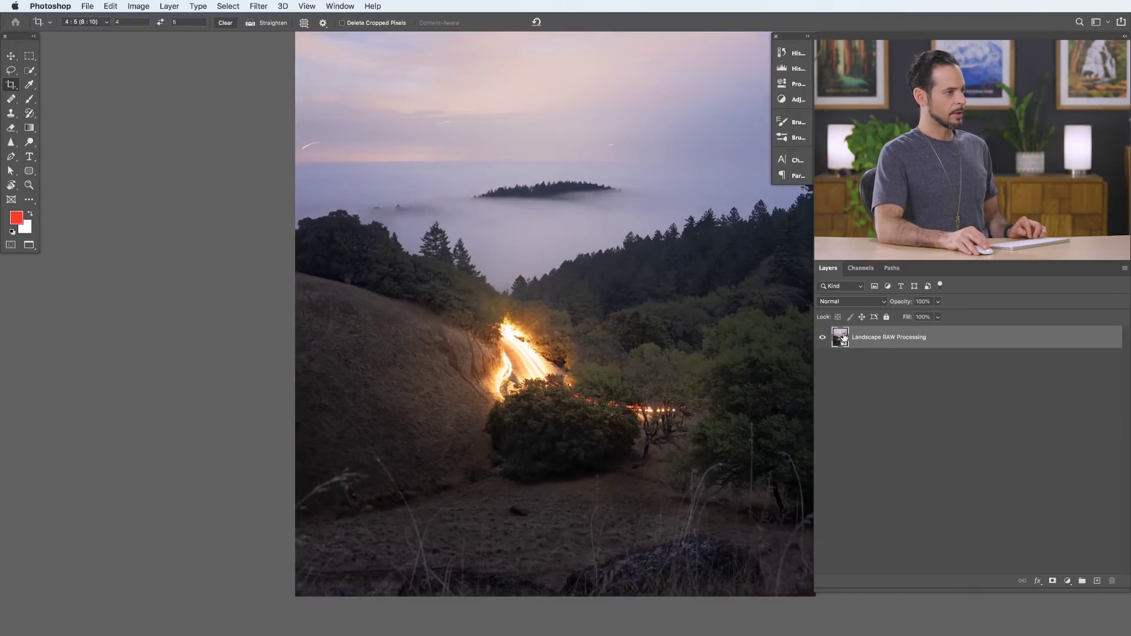
- Reopen the smart object's Camera Raw settings, lower the Highlights of the light trails' two brush corrections and apply
double_click(840, 338)
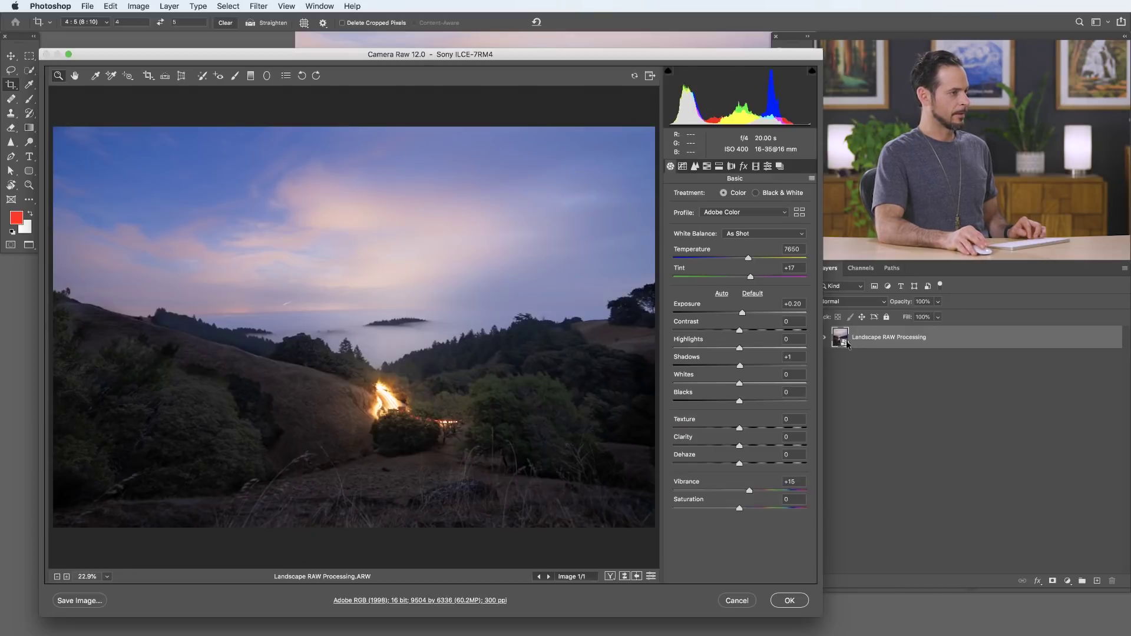
left_click(236, 76)
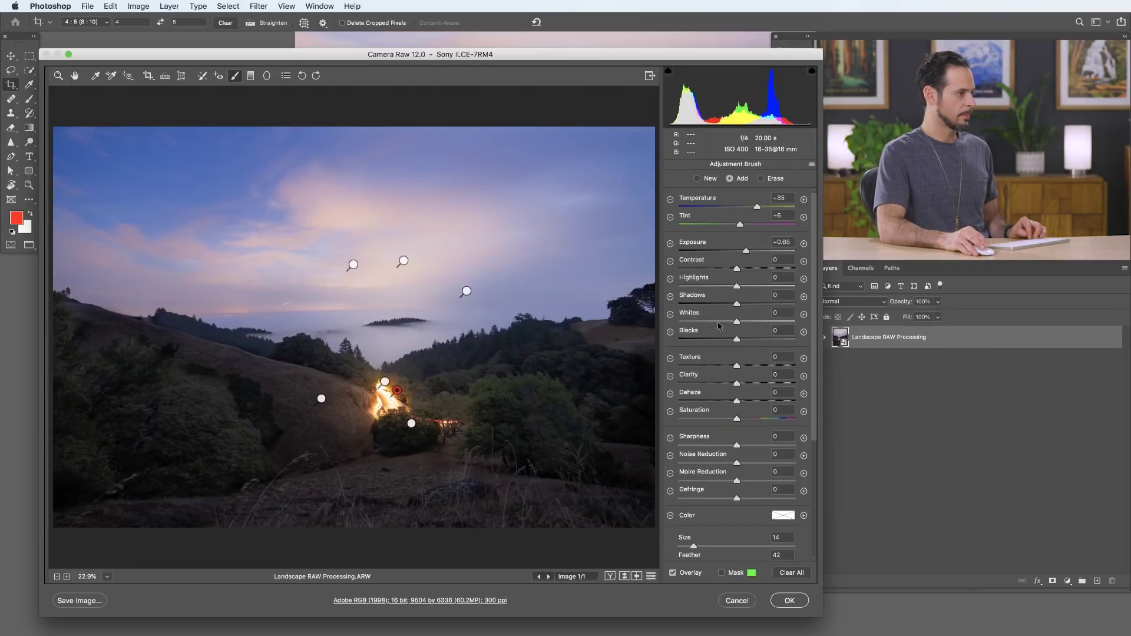
left_click_drag(726, 287, 683, 288)
left_click(384, 382)
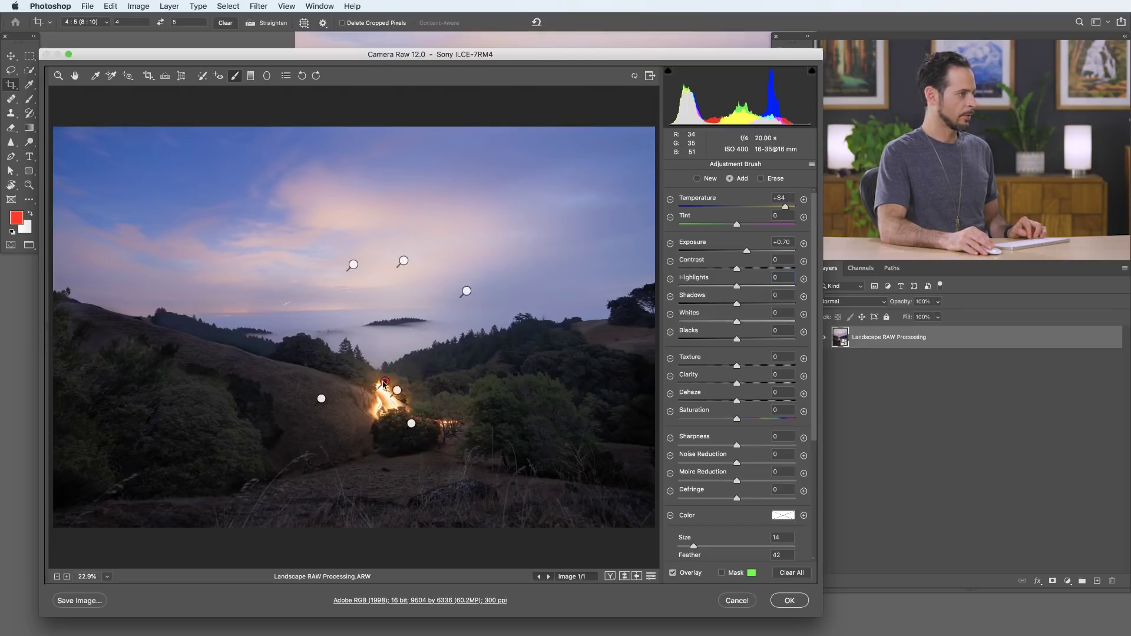
left_click_drag(704, 282, 680, 288)
left_click(792, 601)
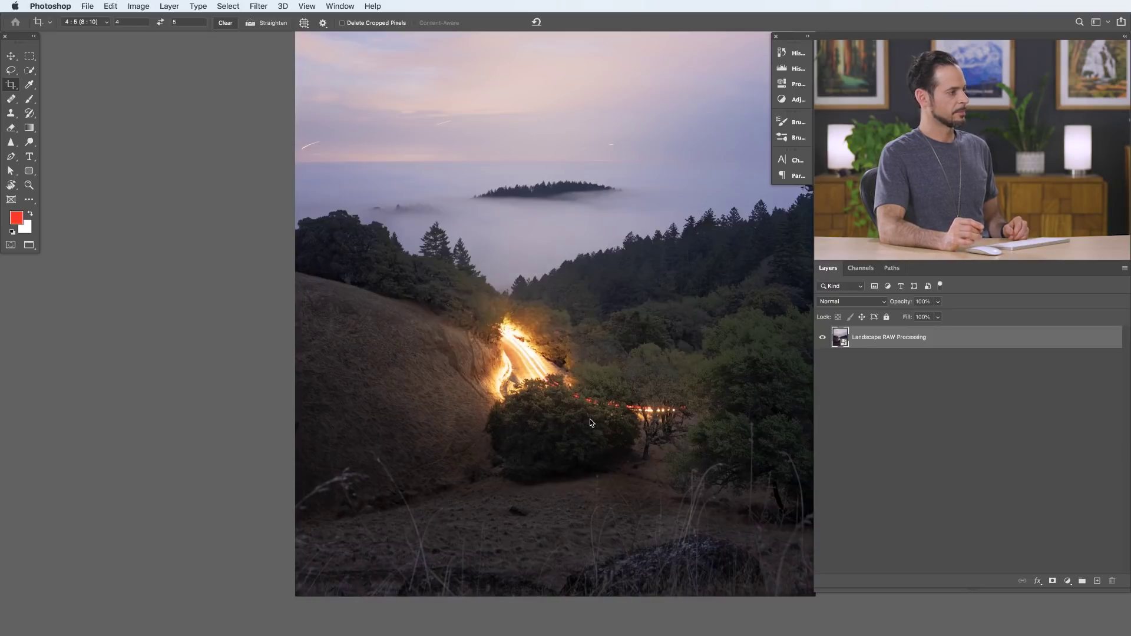
- Add a new empty layer above the photo and remove the upper light streak in the sky with the Spot Healing Brush
left_click_drag(591, 422, 415, 424)
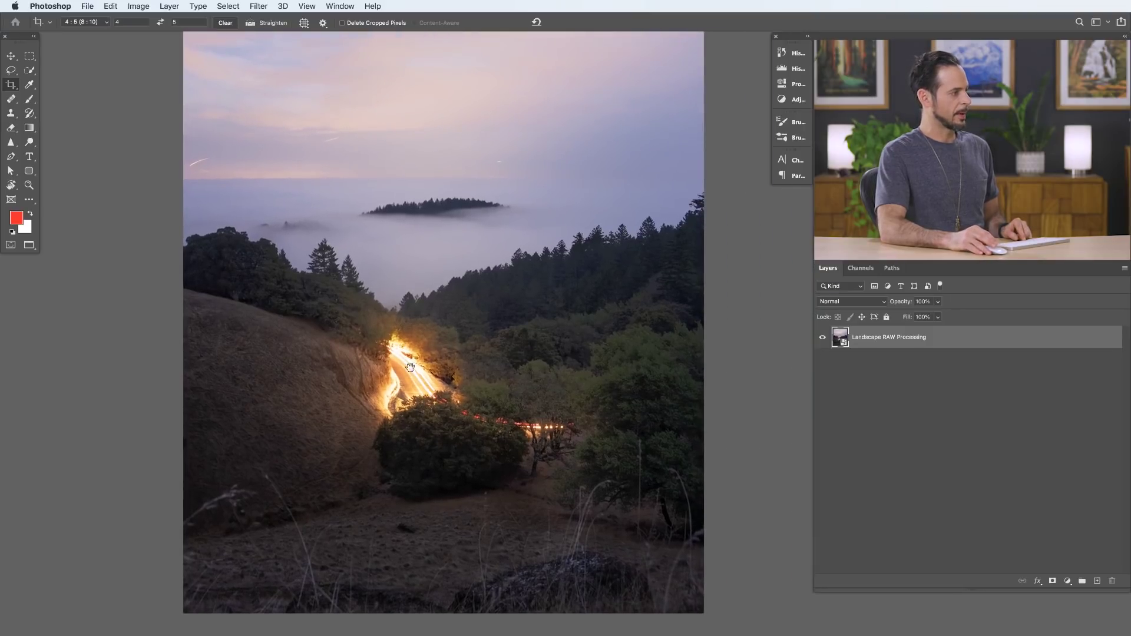
left_click_drag(417, 382, 450, 488)
left_click_drag(528, 274, 589, 257)
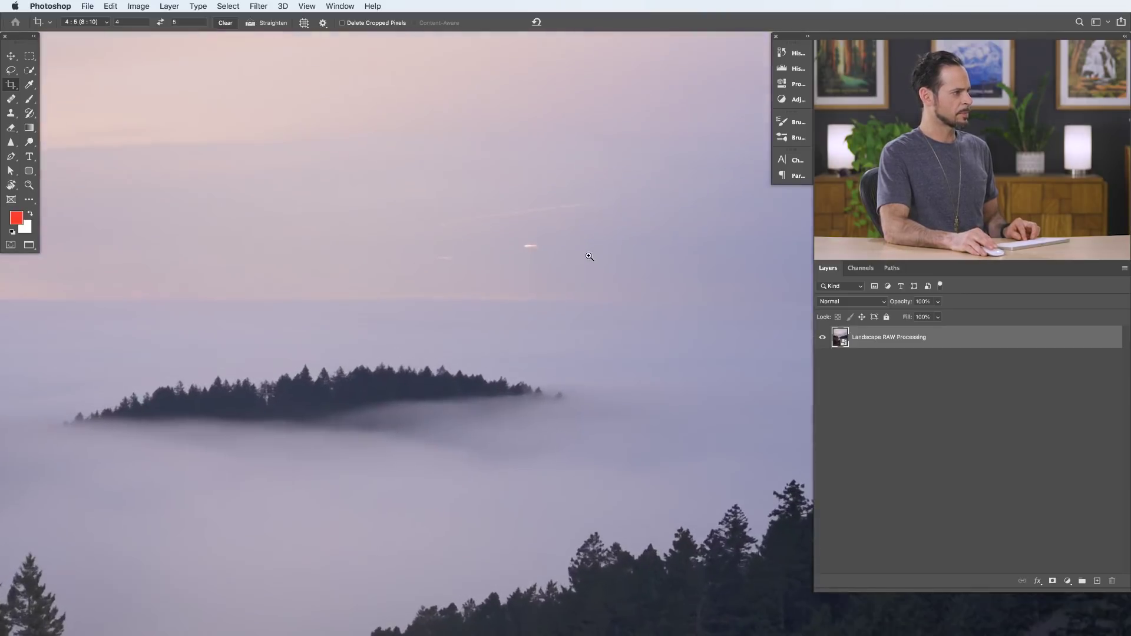
left_click_drag(517, 282, 757, 321)
left_click_drag(320, 315, 455, 369)
key("shift+alt+super+n")
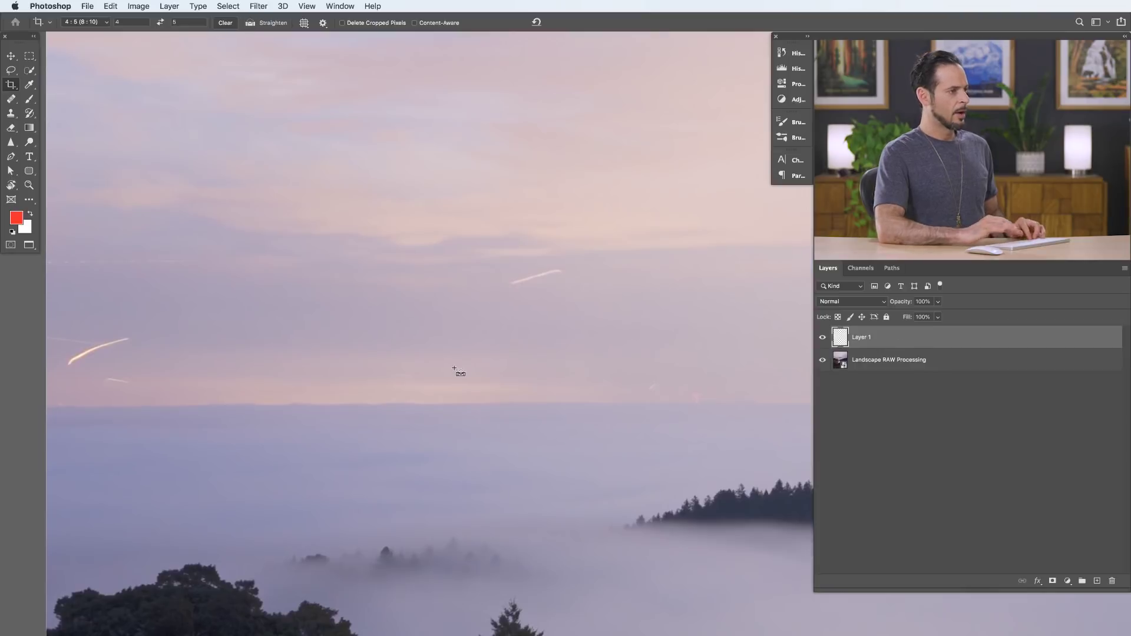
left_click(8, 102)
left_click(53, 99)
mouse_move(536, 287)
left_mouse_down()
mouse_move(543, 257)
mouse_move(609, 244)
mouse_move(569, 250)
left_mouse_up()
left_click(478, 275)
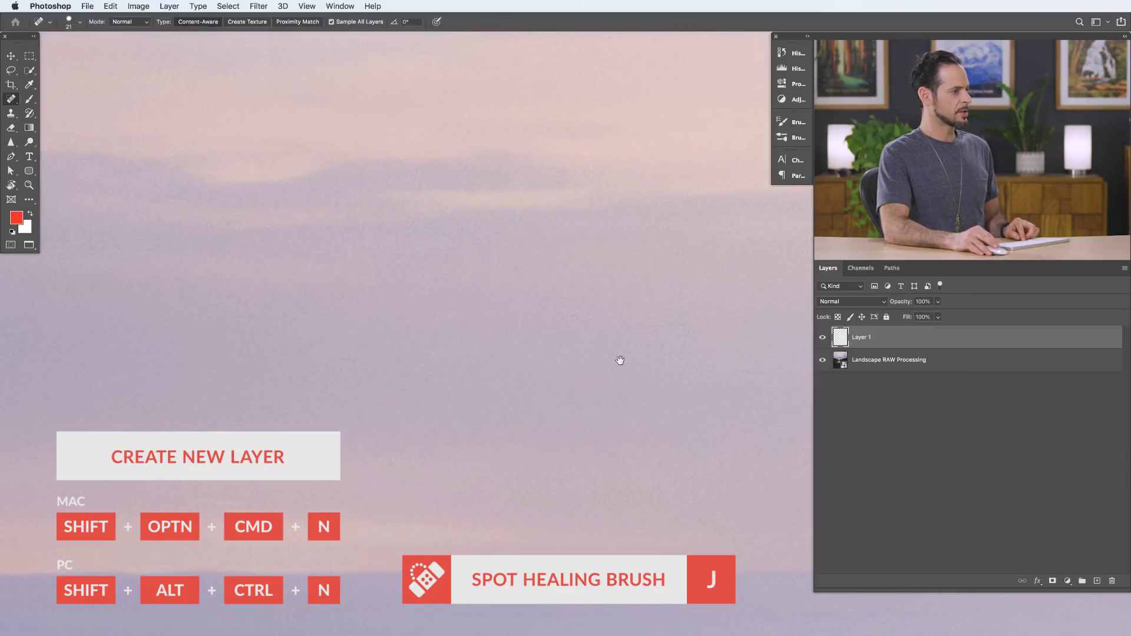
- Heal the dashed aircraft trail and the small light streaks in the sky above the foggy island
left_click_drag(620, 360, 199, 340)
left_click_drag(583, 457, 464, 440)
left_click(457, 507)
left_click_drag(640, 450, 110, 468)
left_click_drag(546, 512, 277, 491)
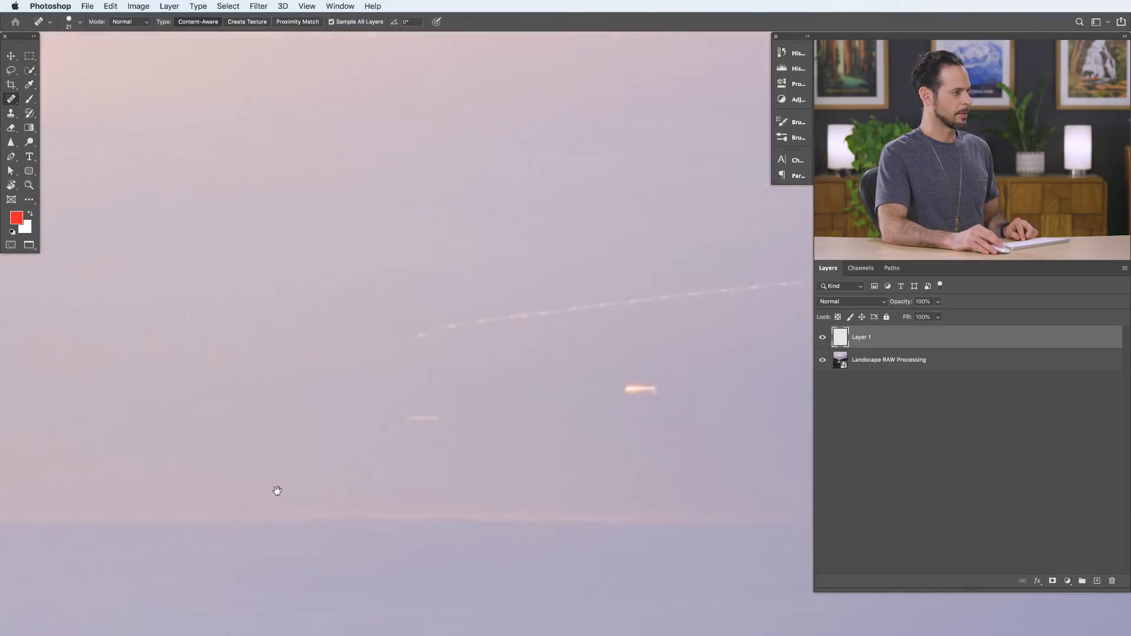
left_click_drag(404, 418, 448, 419)
mouse_move(613, 387)
left_mouse_down()
mouse_move(642, 389)
mouse_move(259, 455)
left_mouse_up()
left_click_drag(335, 415, 364, 406)
left_click_drag(128, 354, 528, 300)
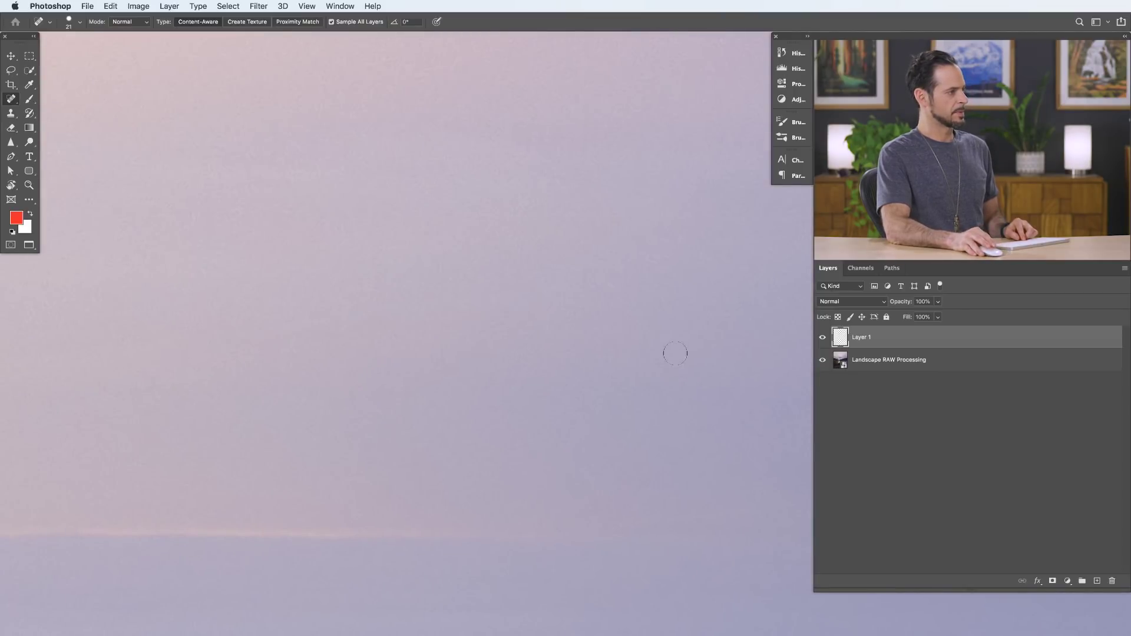
left_click_drag(620, 357, 133, 371)
left_click_drag(480, 432, 413, 494)
left_click_drag(331, 289, 514, 266)
left_click_drag(640, 366, 283, 328)
left_click_drag(455, 404, 496, 359)
left_click_drag(363, 386, 508, 374)
mouse_move(275, 414)
left_mouse_down()
mouse_move(859, 389)
mouse_move(724, 401)
mouse_move(2, 391)
mouse_move(14, 397)
left_mouse_up()
left_click_drag(214, 365, 604, 364)
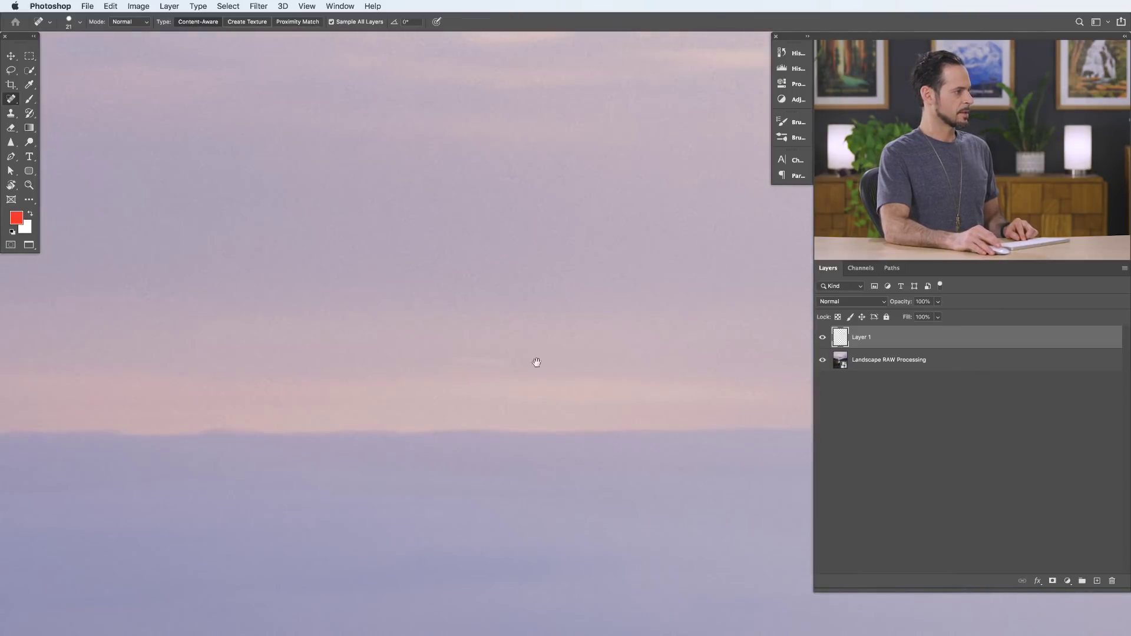
- Heal the bright curved streak, the short streak and the faint dotted trails at the left end of the sky
left_click_drag(263, 336, 629, 387)
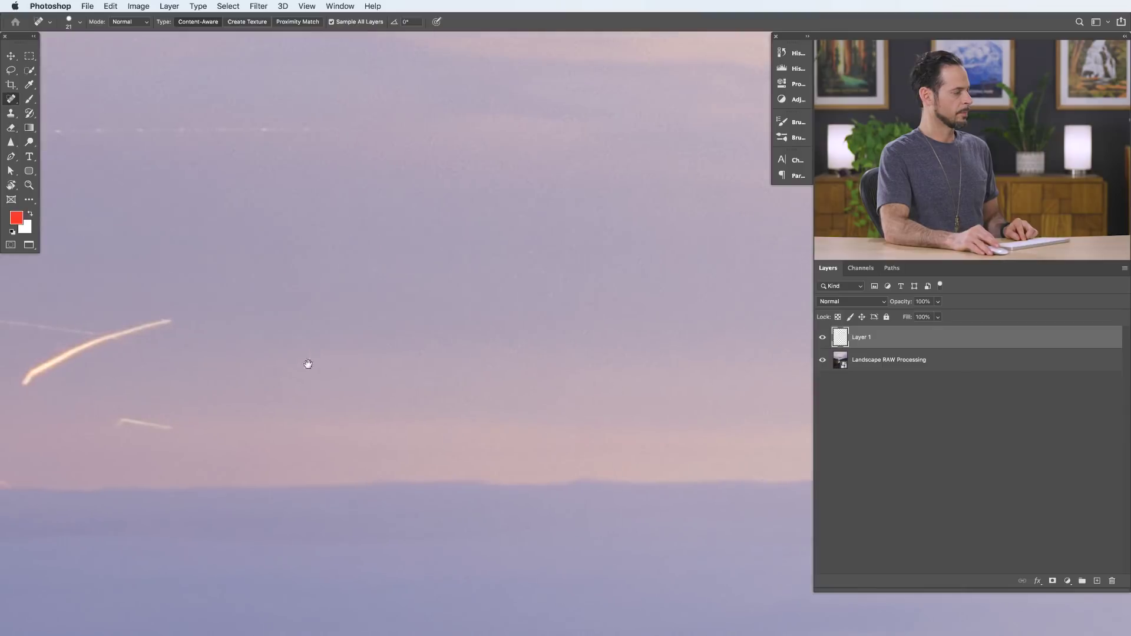
left_click_drag(154, 366, 366, 365)
left_click_drag(323, 414, 398, 426)
left_click(210, 481)
mouse_move(238, 383)
left_mouse_down()
mouse_move(380, 319)
mouse_move(181, 316)
left_mouse_up()
left_click_drag(463, 297, 404, 440)
left_click_drag(165, 305, 419, 307)
left_click_drag(506, 298, 245, 291)
left_click_drag(426, 386, 375, 458)
left_click_drag(131, 318, 54, 317)
left_click(167, 317)
mouse_move(587, 411)
left_mouse_down()
mouse_move(431, 395)
mouse_move(566, 437)
mouse_move(374, 435)
left_mouse_up()
left_click_drag(532, 457, 429, 408, "super")
- Inspect the foggy island, light trails, trees and hillside up close and in the whole picture for remaining distractions
scroll(431, 439, "up", 5)
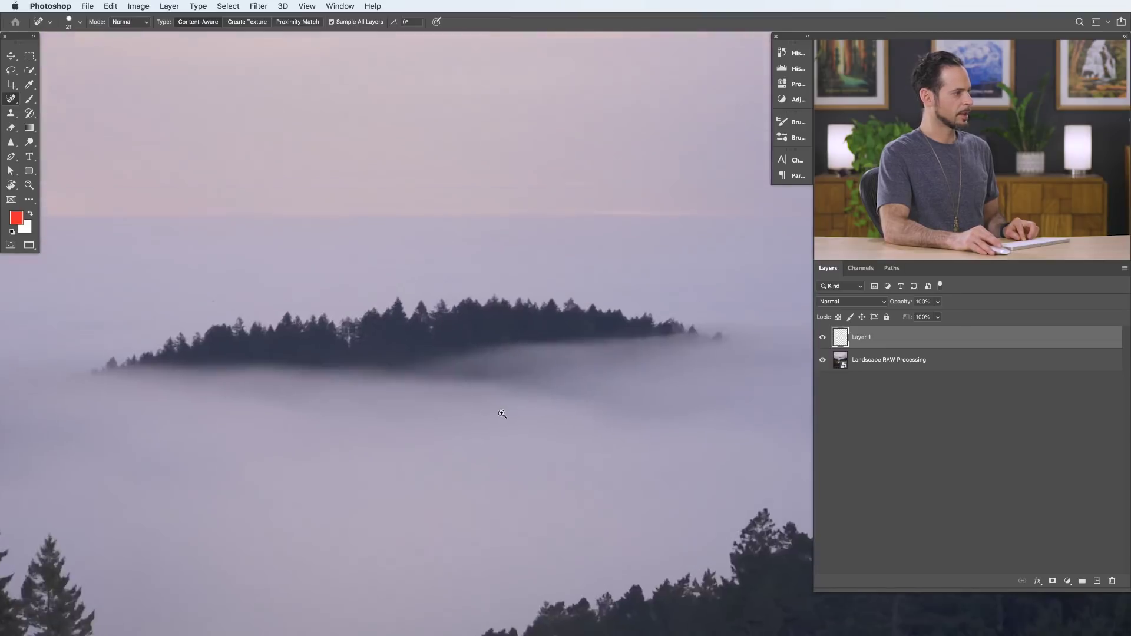
left_click_drag(503, 527, 386, 495)
left_click_drag(428, 437, 465, 235)
left_click_drag(434, 479, 555, 248)
left_click_drag(517, 552, 539, 394)
left_click_drag(553, 537, 506, 337)
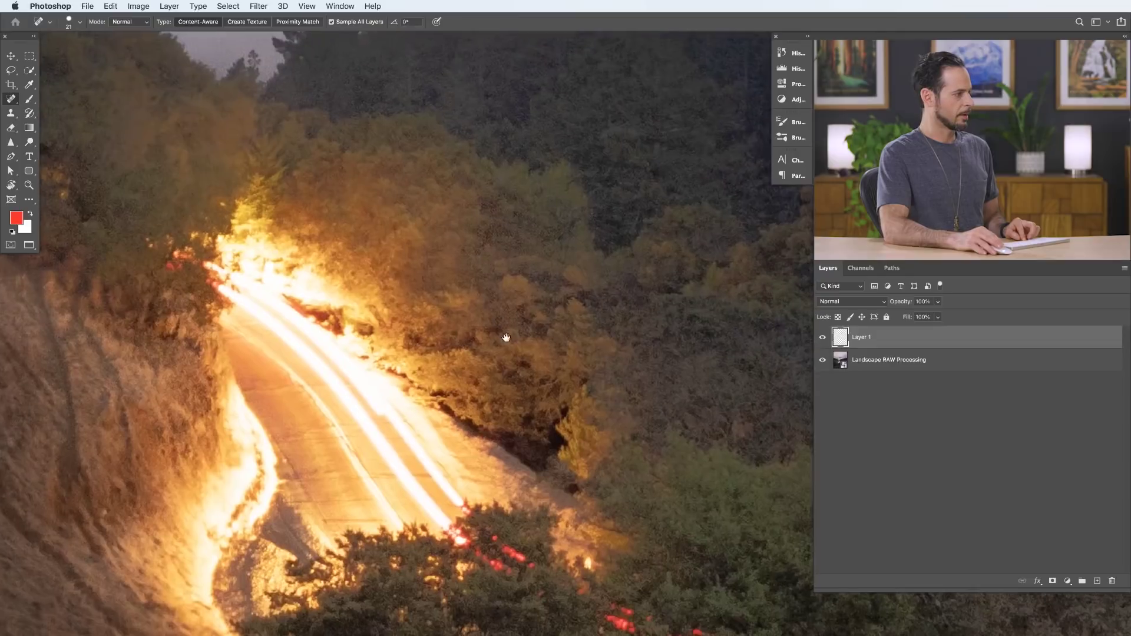
left_click_drag(515, 540, 413, 362)
left_click_drag(479, 482, 203, 382)
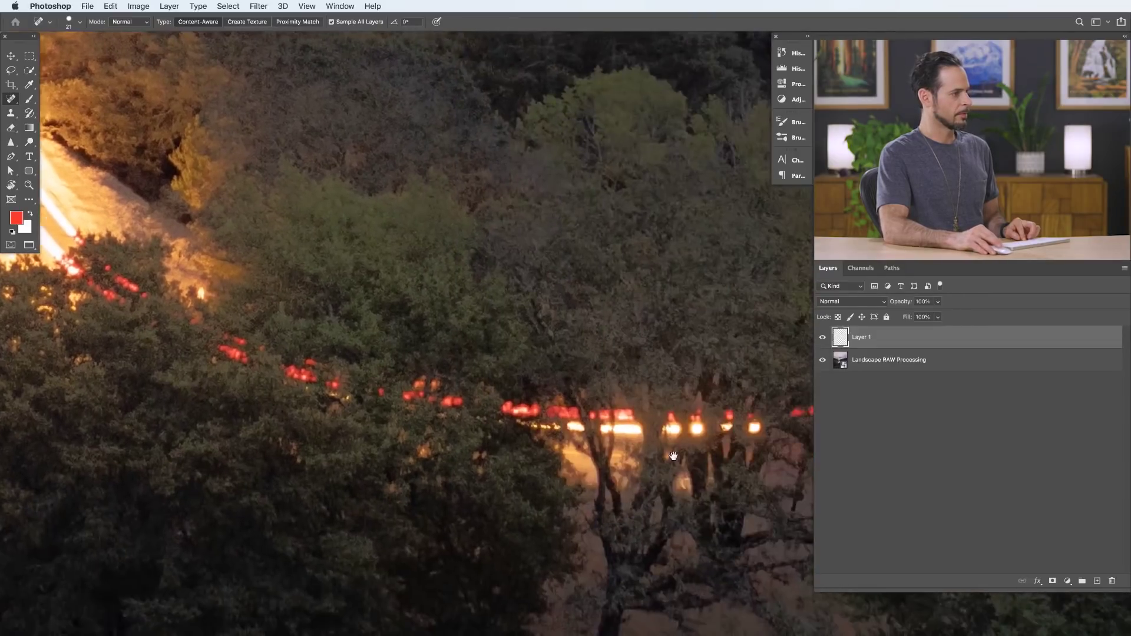
left_click_drag(669, 454, 318, 466)
left_click_drag(549, 435, 463, 446)
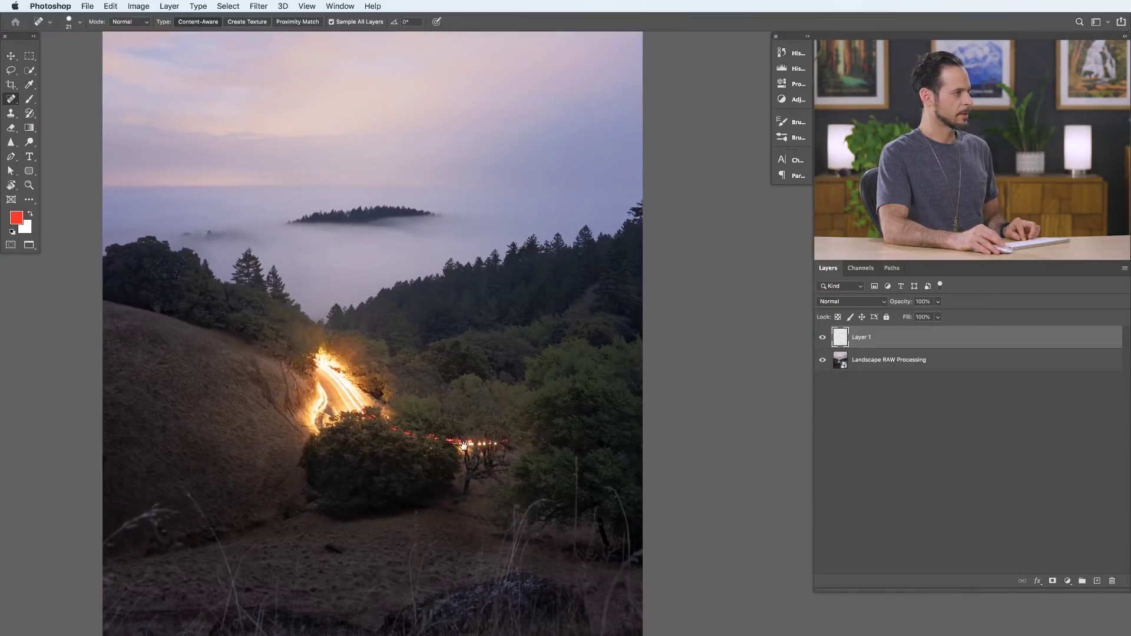
left_click_drag(448, 297, 518, 283)
left_click_drag(307, 507, 371, 366)
left_click_drag(221, 549, 605, 558)
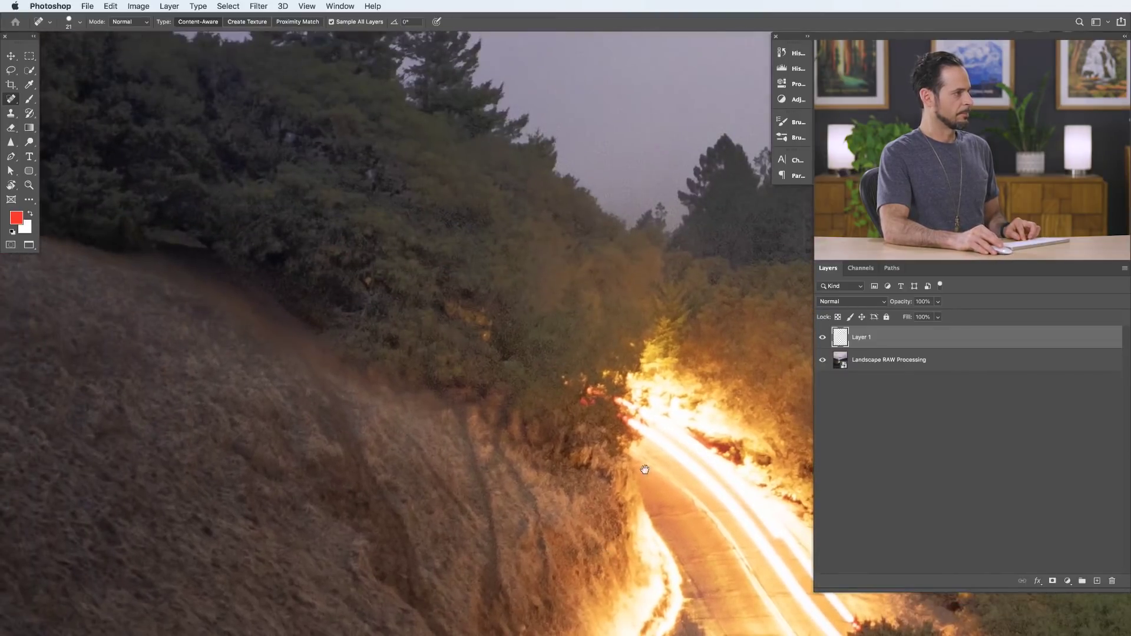
left_click_drag(646, 467, 570, 509)
scroll(571, 509, "down", 4)
scroll(507, 459, "up", 1)
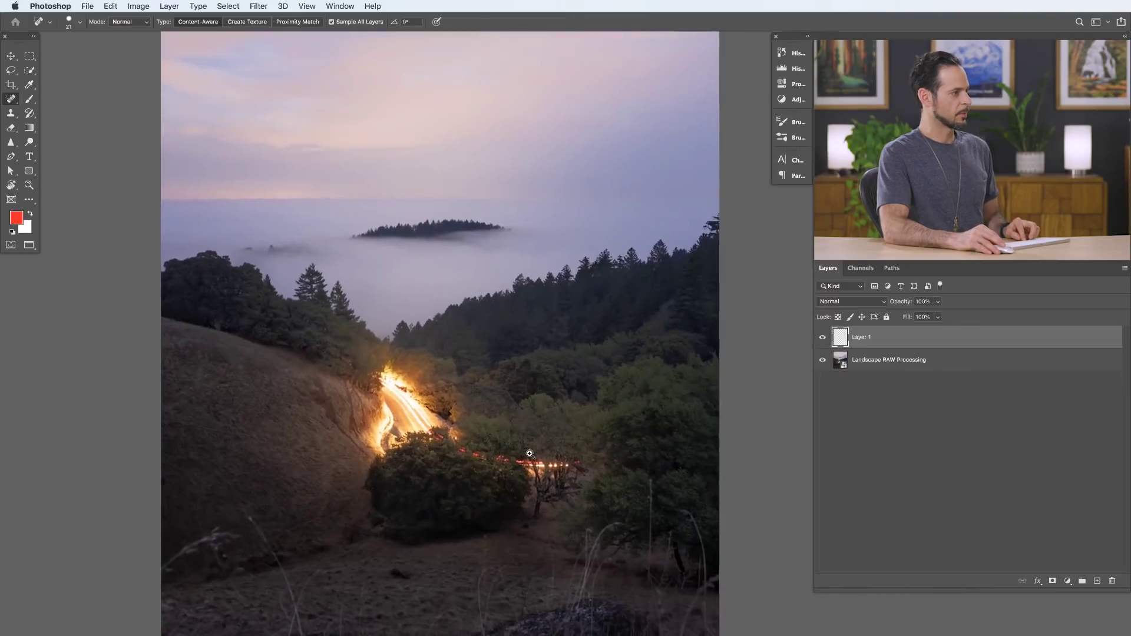
scroll(506, 458, "down", 1)
mouse_move(507, 459)
left_mouse_down()
mouse_move(529, 459)
mouse_move(501, 448)
mouse_move(510, 454)
left_mouse_up()
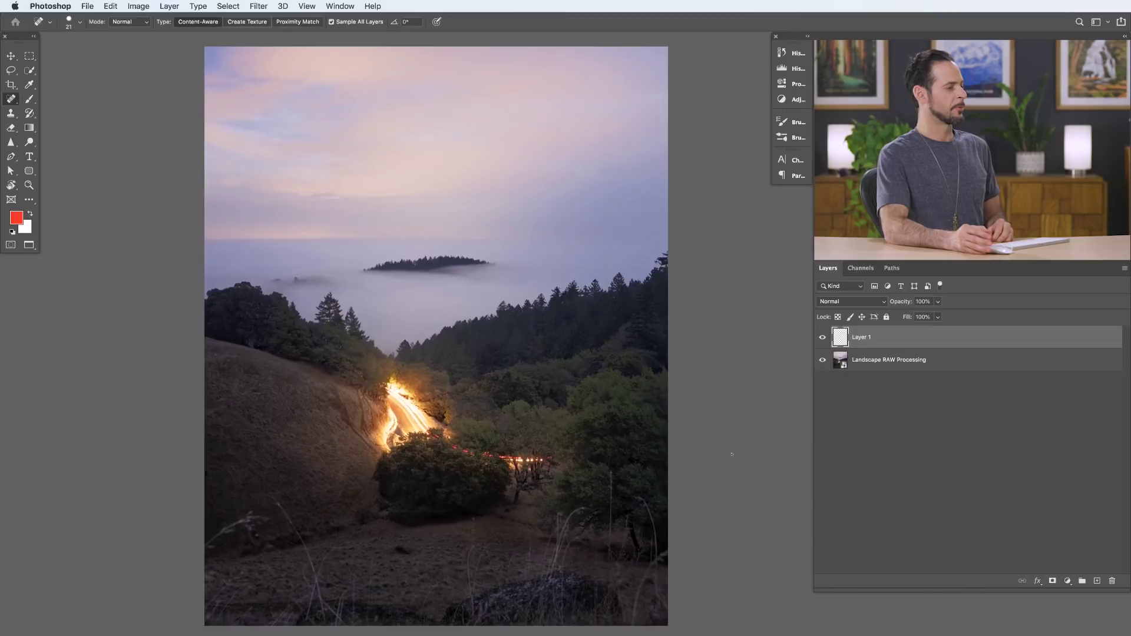